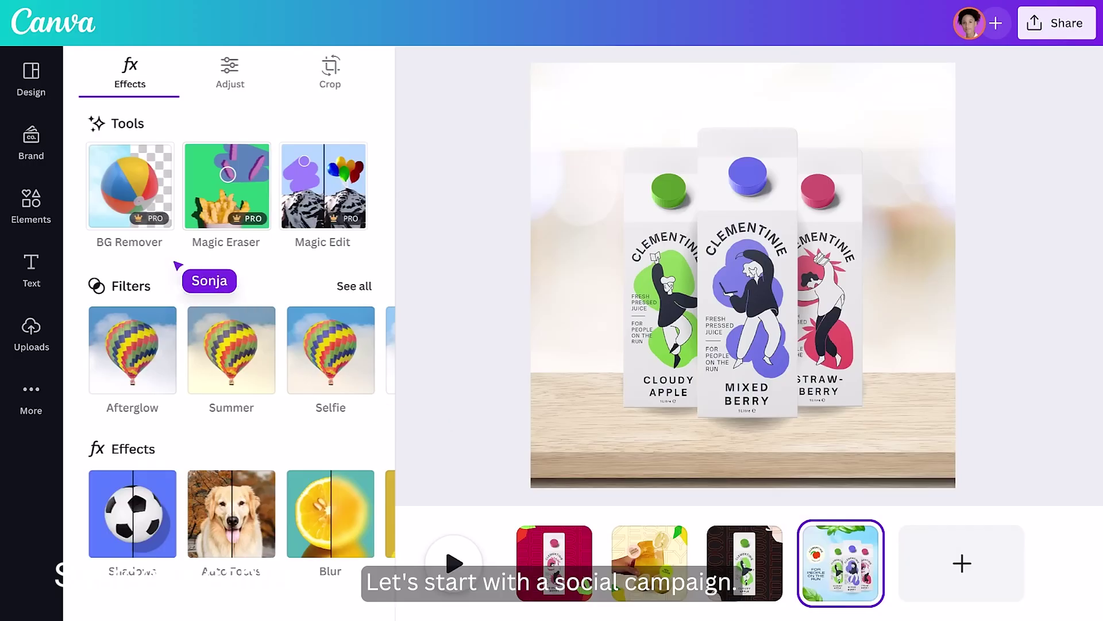
Step: Try the intro demo edits: cut out the juice cartons, erase an object, place a logo
{"action": "left_click", "coordinate": [134, 193]}
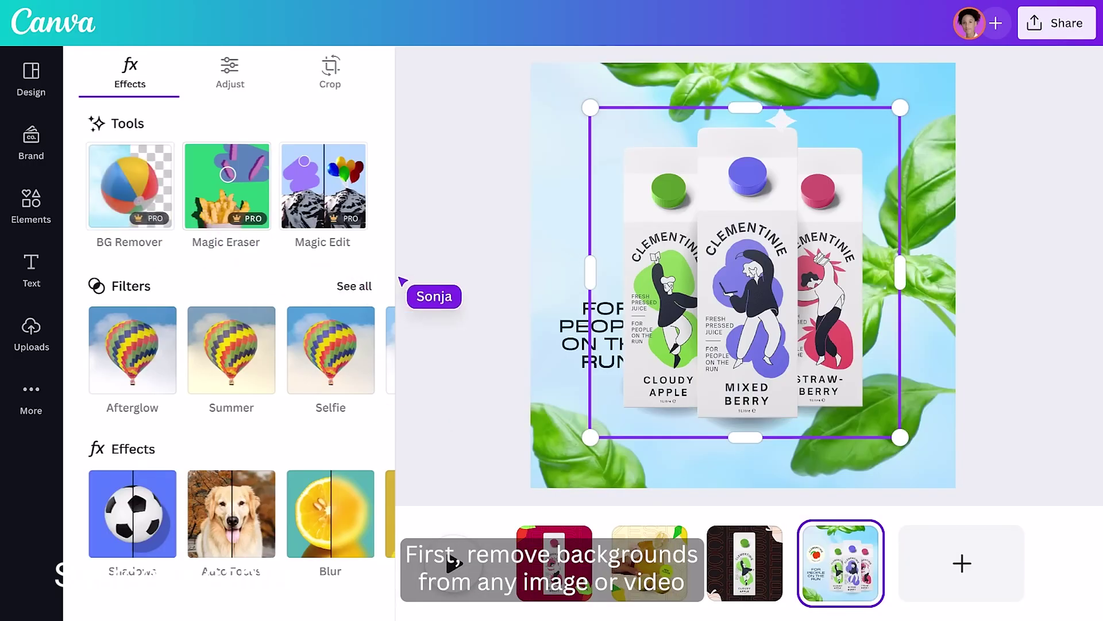
{"action": "left_click", "coordinate": [261, 152]}
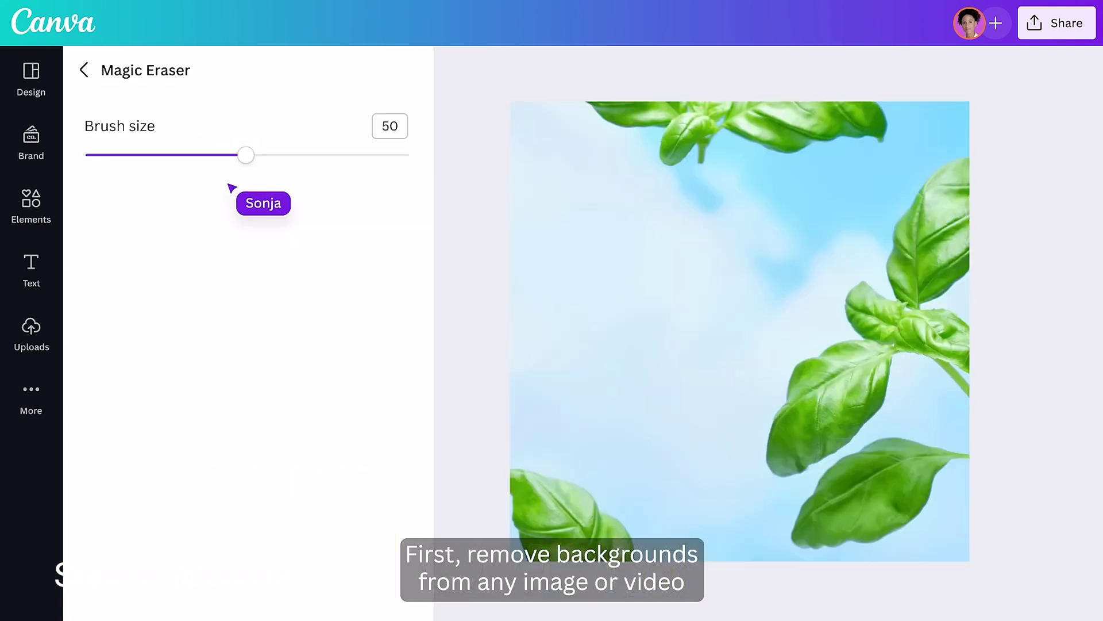
{"action": "mouse_move", "coordinate": [934, 152]}
{"action": "left_mouse_down"}
{"action": "mouse_move", "coordinate": [908, 246]}
{"action": "mouse_move", "coordinate": [957, 355]}
{"action": "mouse_move", "coordinate": [778, 469]}
{"action": "mouse_move", "coordinate": [833, 520]}
{"action": "mouse_move", "coordinate": [924, 522]}
{"action": "left_mouse_up"}
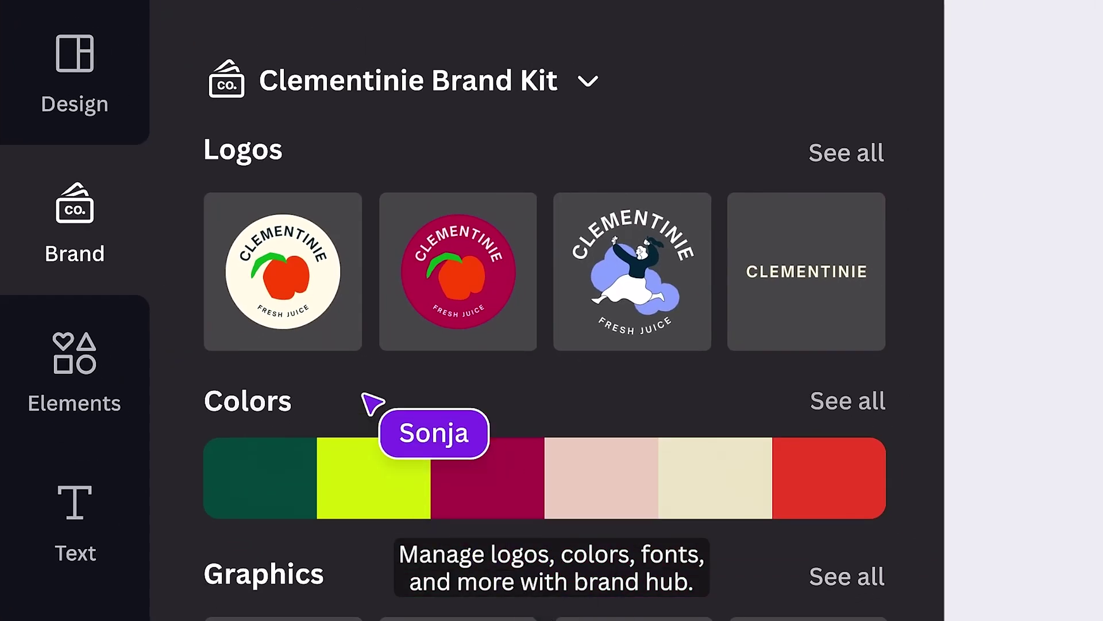
{"action": "left_click_drag", "start_coordinate": [339, 321], "coordinate": [430, 310]}
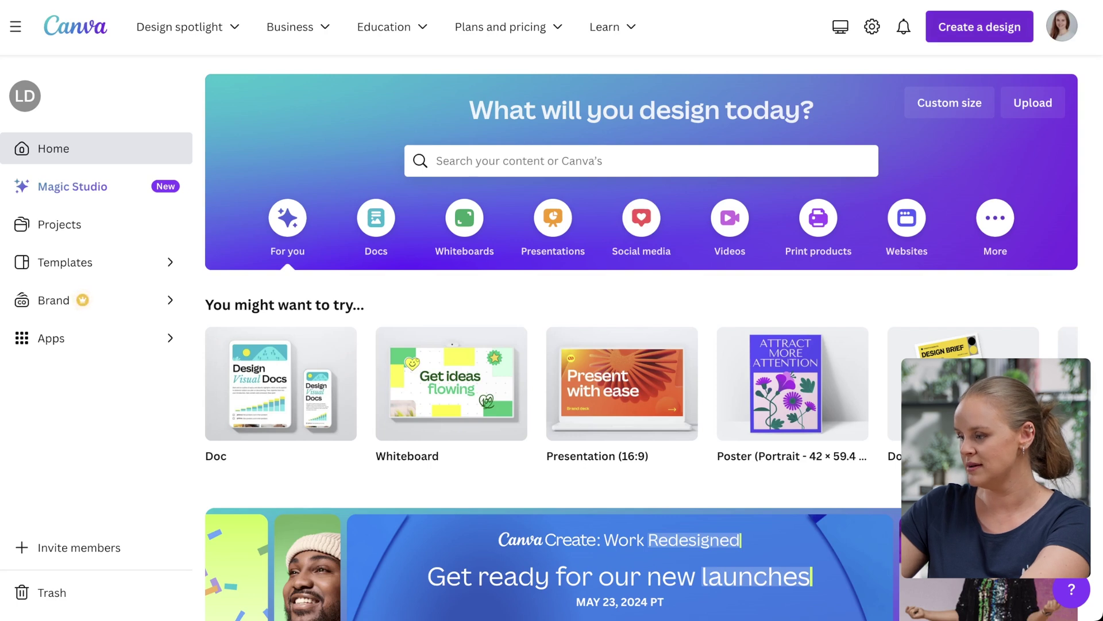
Step: Create a blank custom-size design of 2700 × 2025 px
{"action": "left_click", "coordinate": [979, 26]}
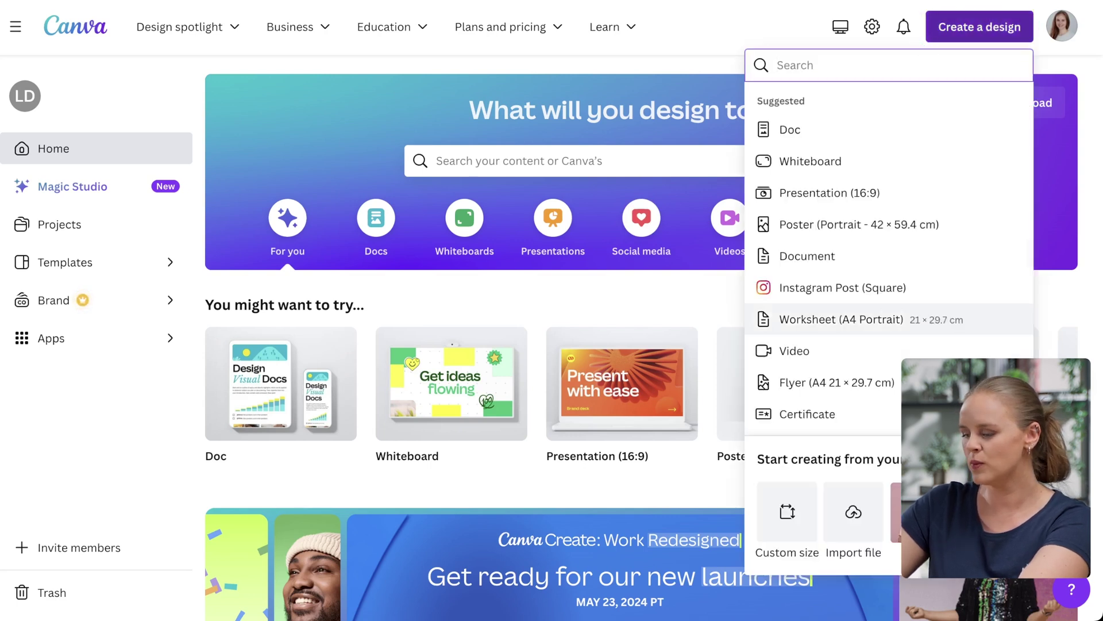
{"action": "left_click", "coordinate": [786, 510]}
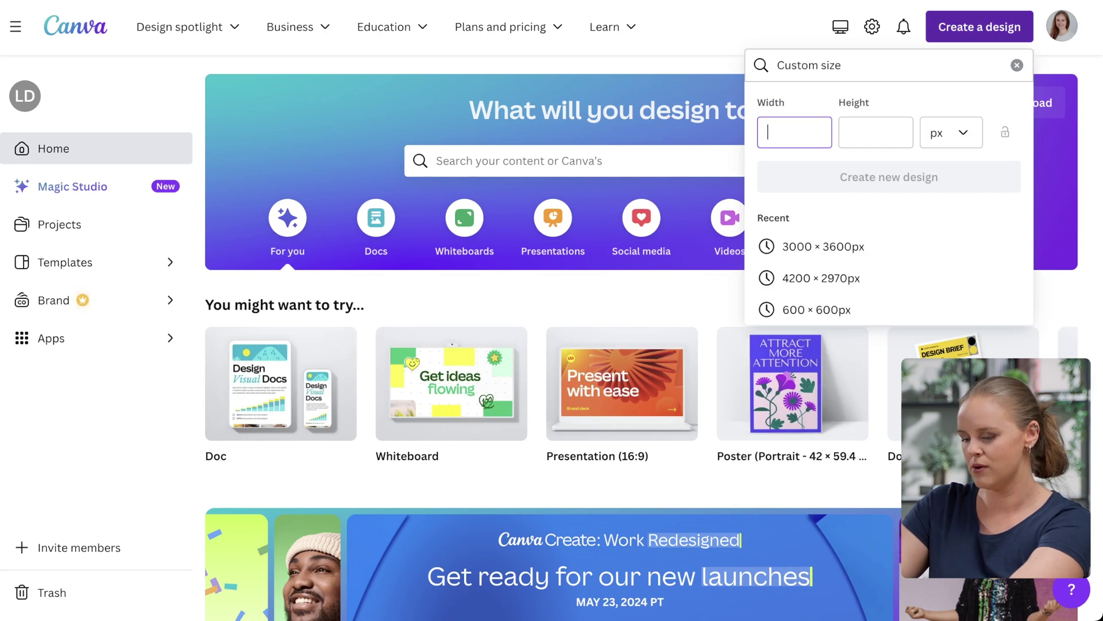
{"action": "type", "text": "2700"}
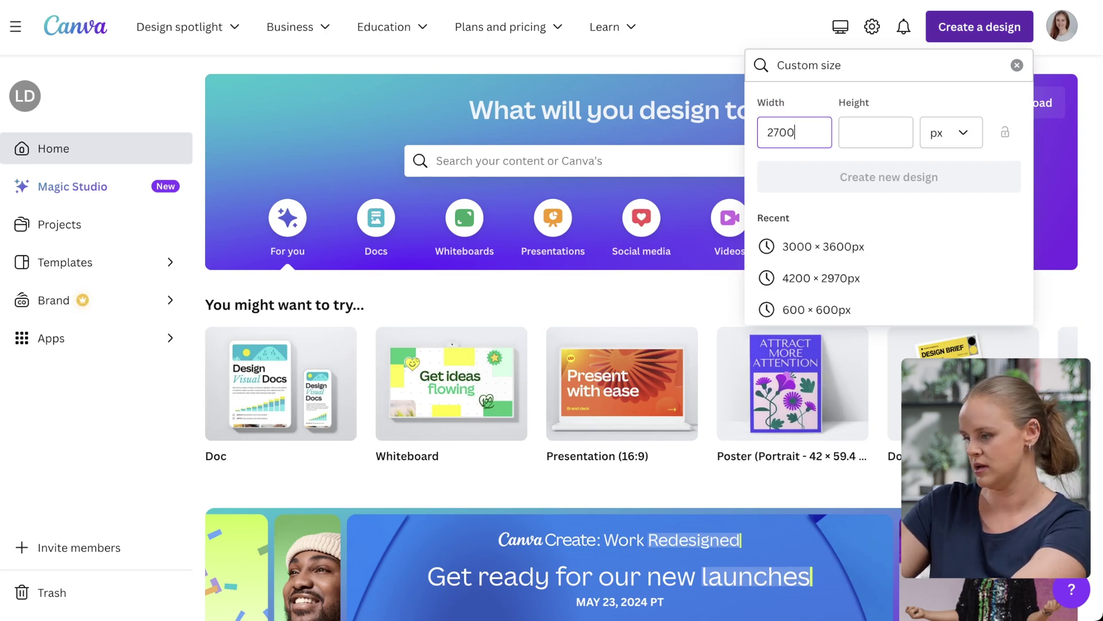
{"action": "key", "text": "Tab"}
{"action": "type", "text": "2025"}
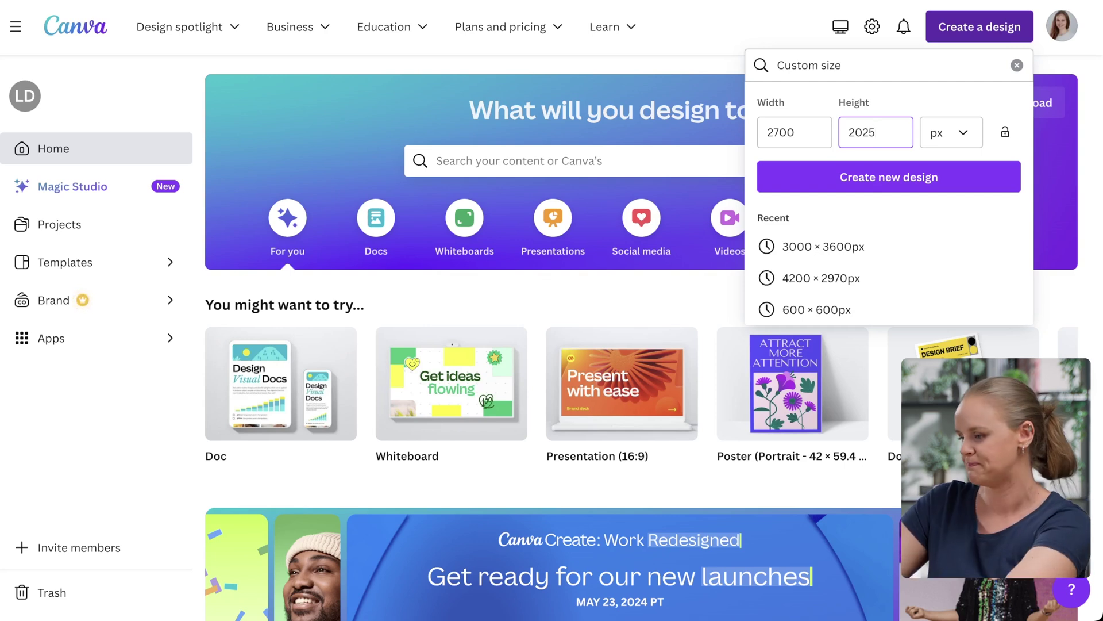
{"action": "left_click", "coordinate": [874, 177]}
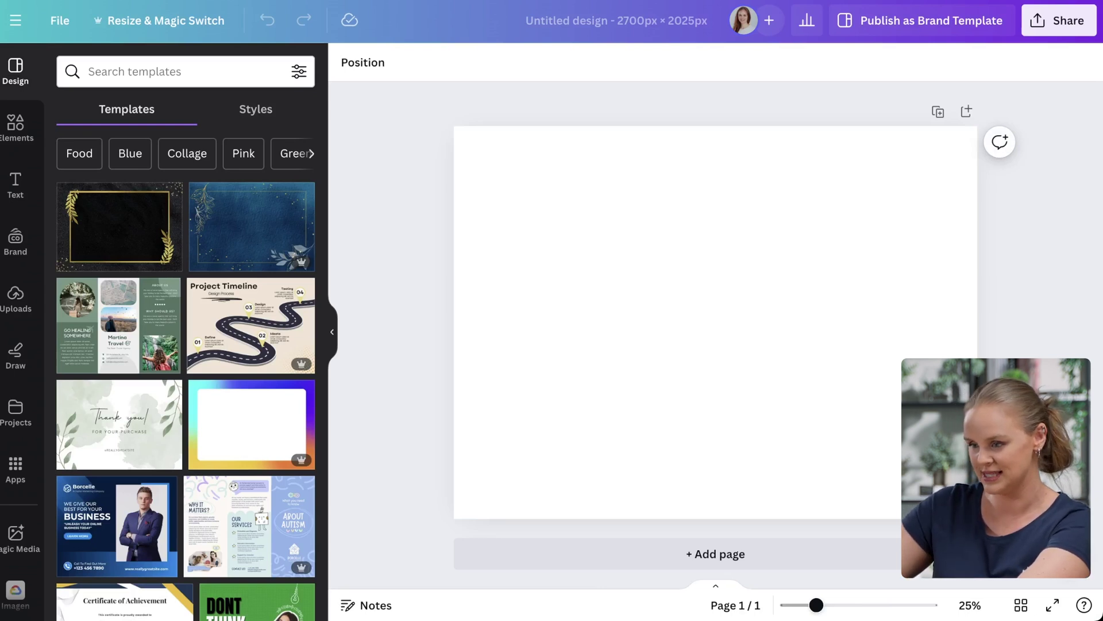
Step: Search Elements for 'black tshirt' and browse the Photos results
{"action": "left_click", "coordinate": [16, 127]}
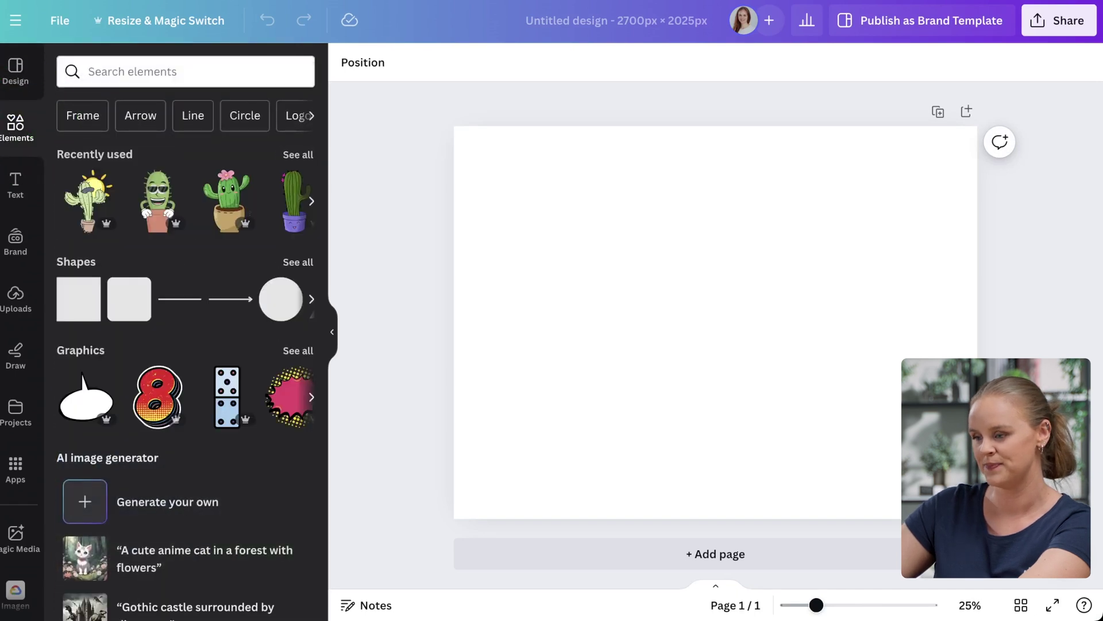
{"action": "left_click", "coordinate": [143, 71]}
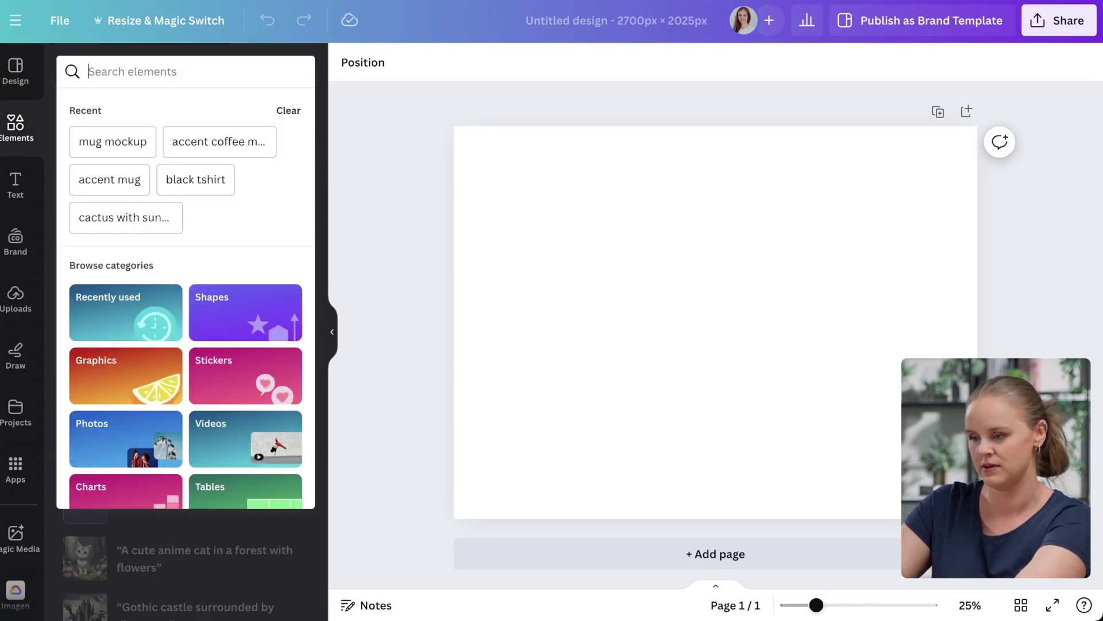
{"action": "type", "text": "black tshirt"}
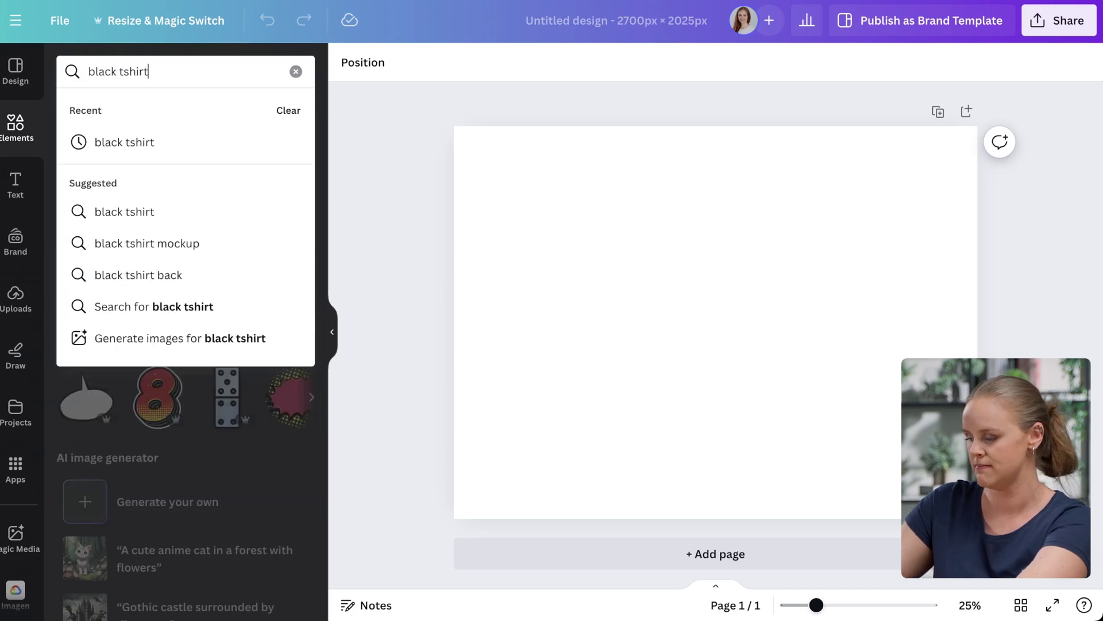
{"action": "key", "text": "Return"}
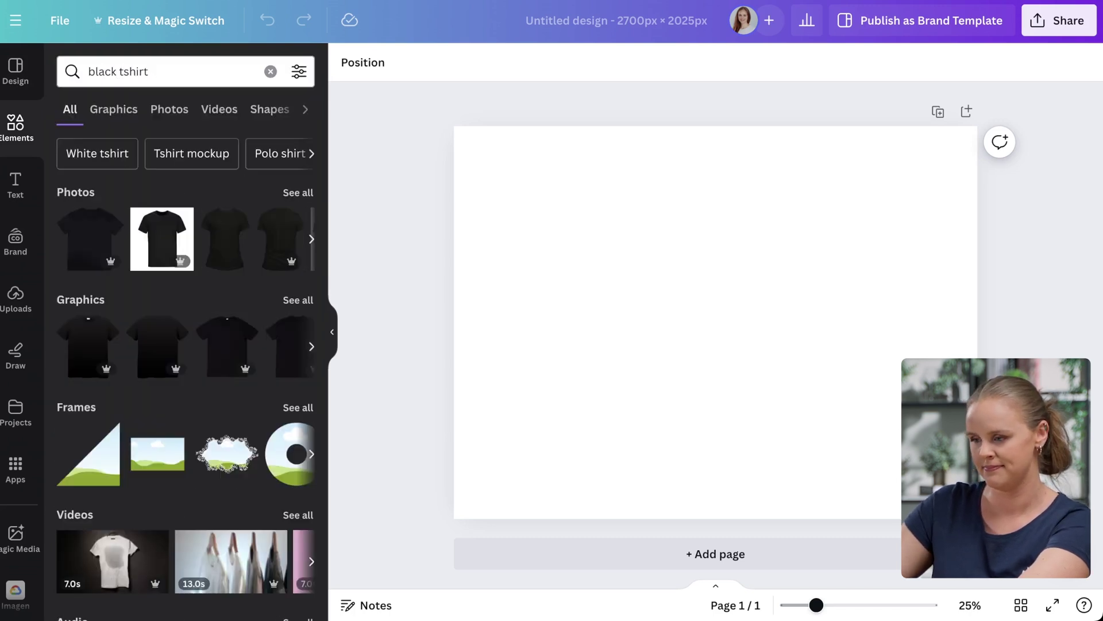
{"action": "left_click", "coordinate": [169, 109]}
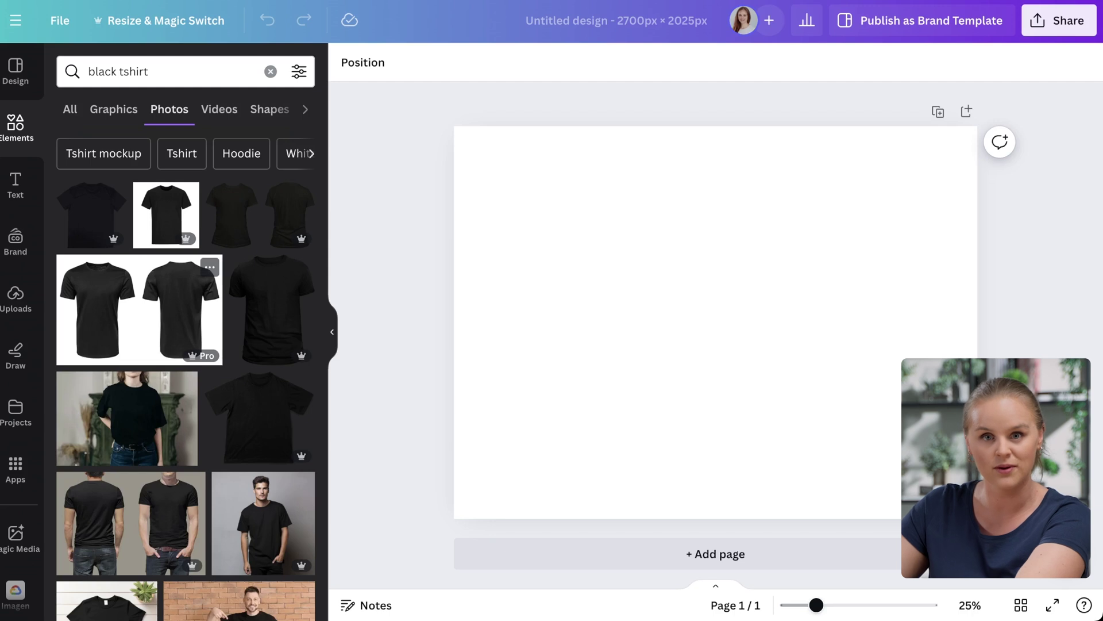
{"action": "scroll", "coordinate": [173, 299], "scroll_direction": "down", "scroll_amount": 4}
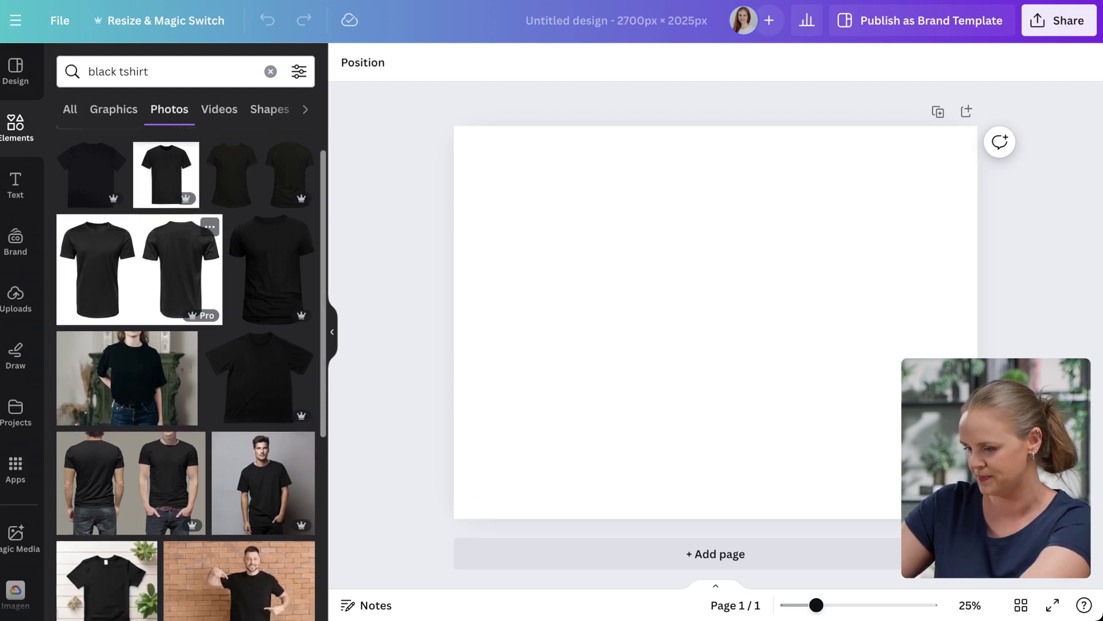
{"action": "scroll", "coordinate": [190, 287], "scroll_direction": "down", "scroll_amount": 2}
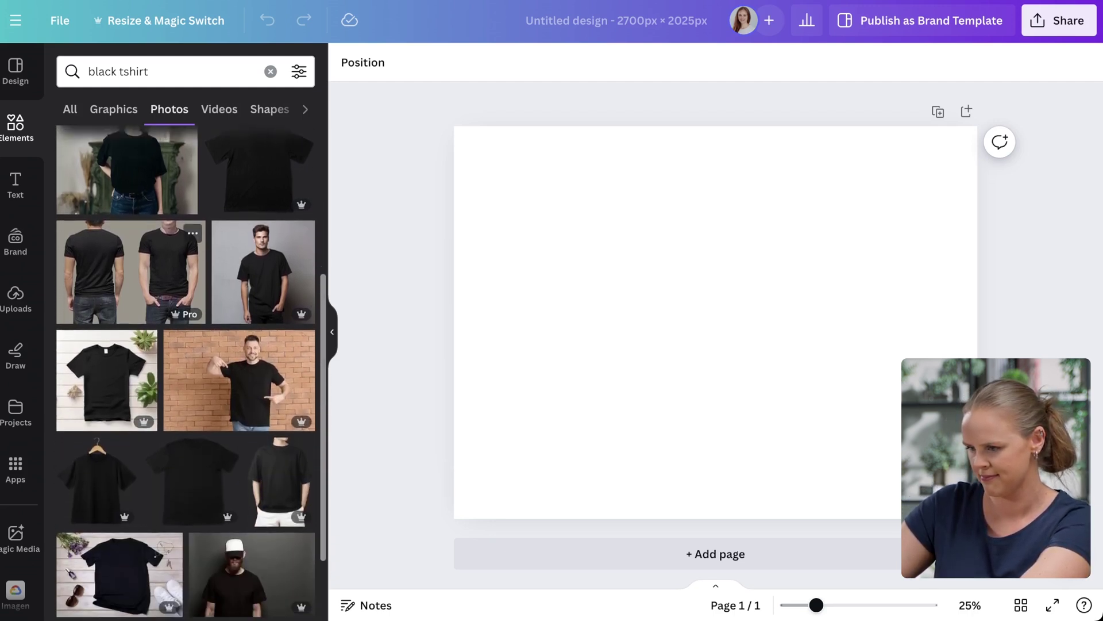
{"action": "scroll", "coordinate": [190, 287], "scroll_direction": "down", "scroll_amount": 1}
{"action": "scroll", "coordinate": [173, 284], "scroll_direction": "down", "scroll_amount": 1}
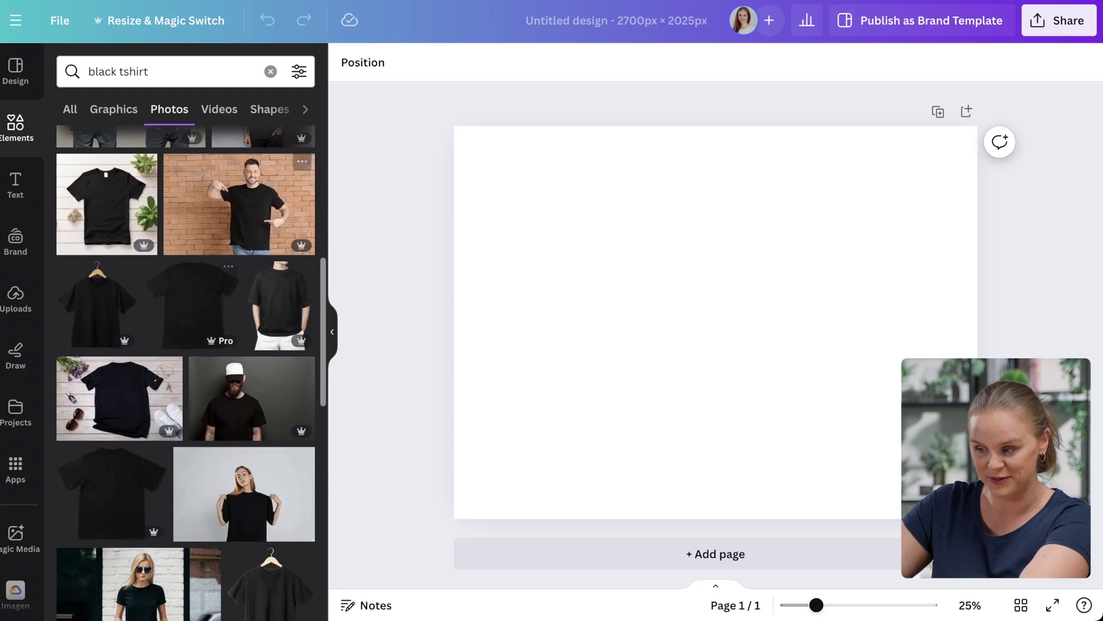
{"action": "scroll", "coordinate": [172, 285], "scroll_direction": "down", "scroll_amount": 2}
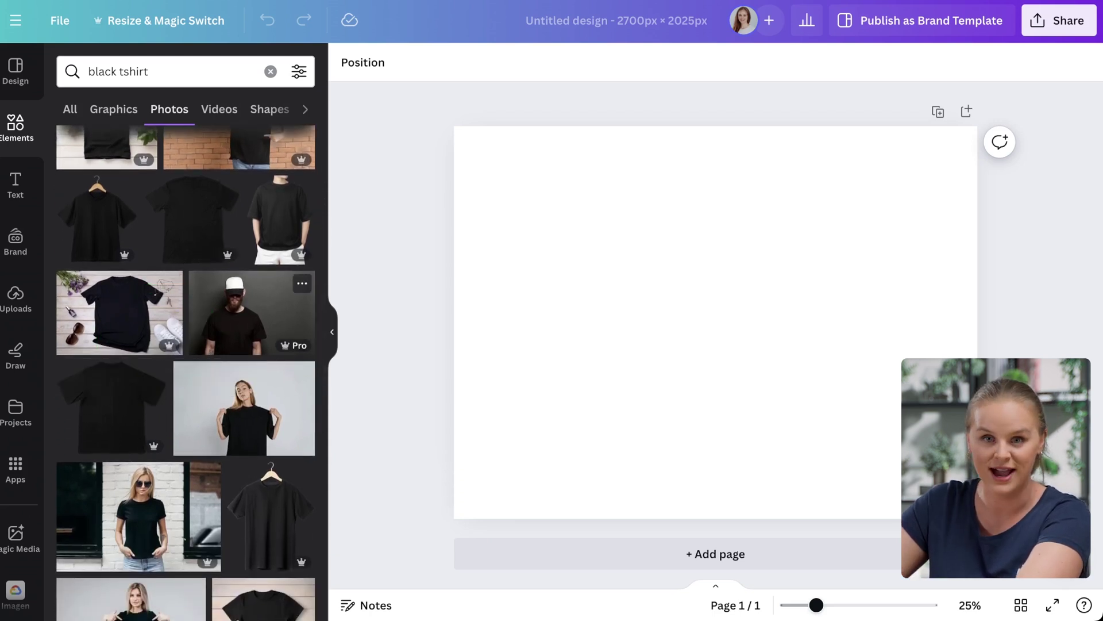
{"action": "scroll", "coordinate": [253, 339], "scroll_direction": "down", "scroll_amount": 1}
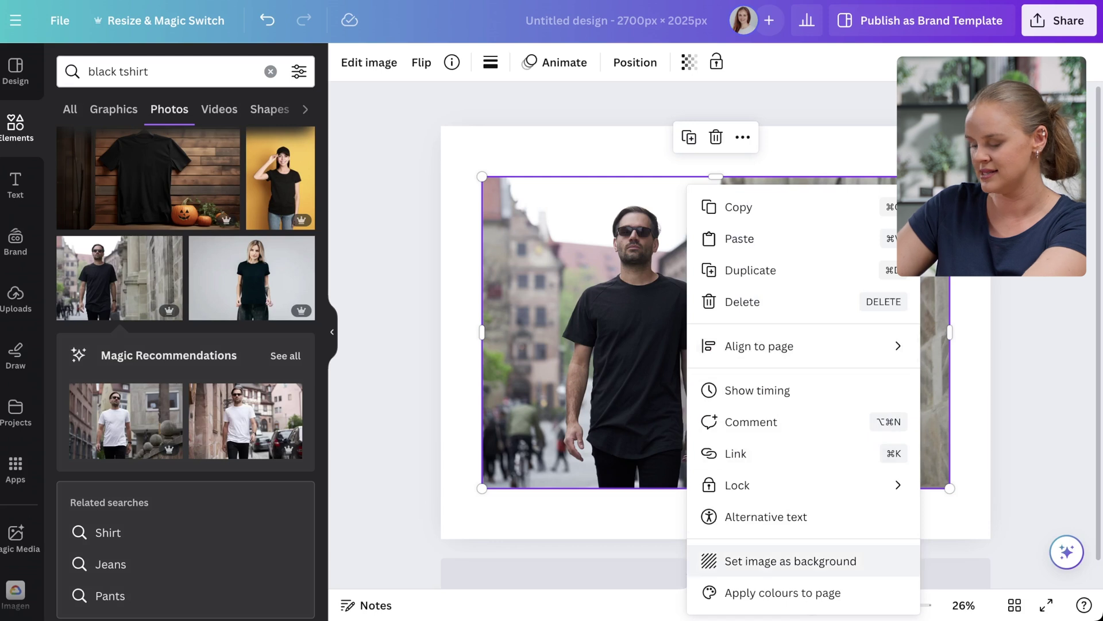
Step: Set the black T-shirt photo as the page background, enlarged and shifted to centre the man
{"action": "left_click", "coordinate": [790, 561]}
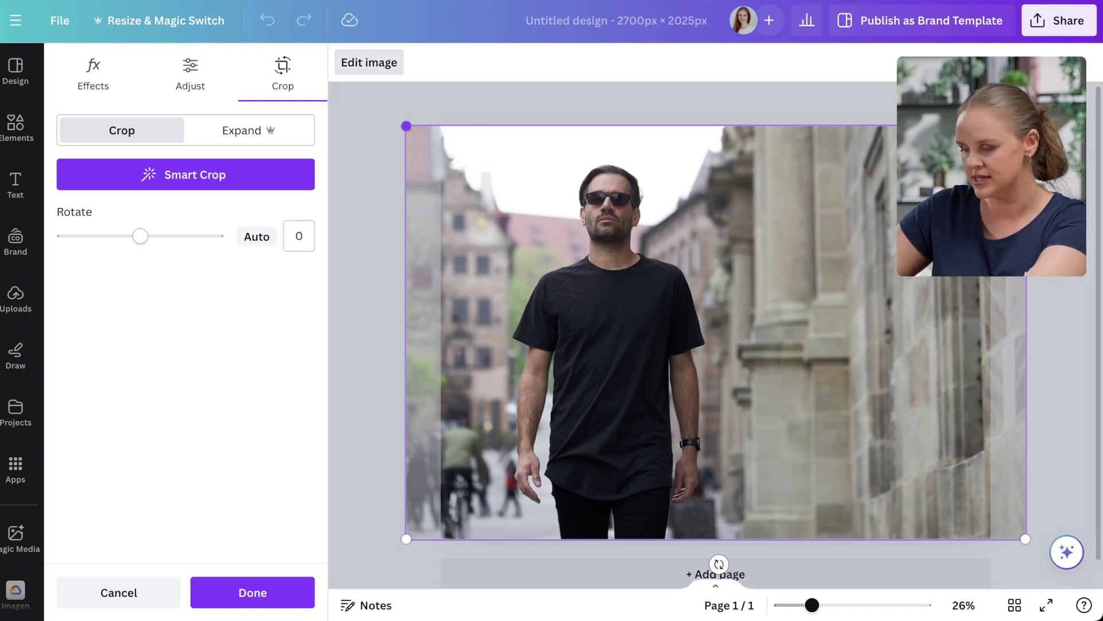
{"action": "left_click_drag", "start_coordinate": [406, 125], "coordinate": [276, 41]}
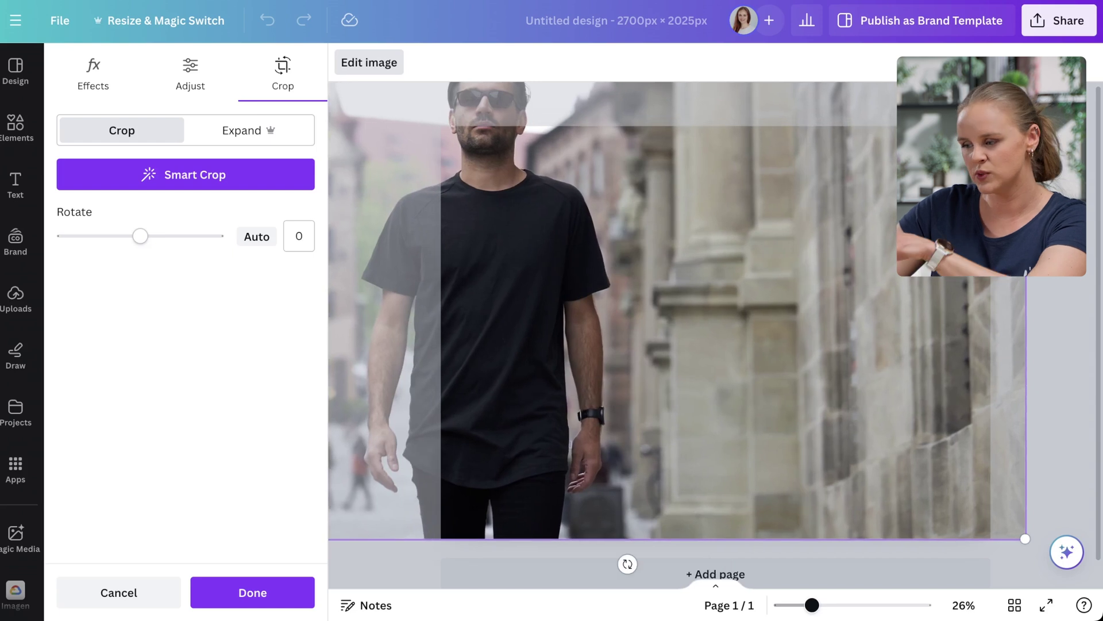
{"action": "left_click_drag", "start_coordinate": [517, 316], "coordinate": [630, 316]}
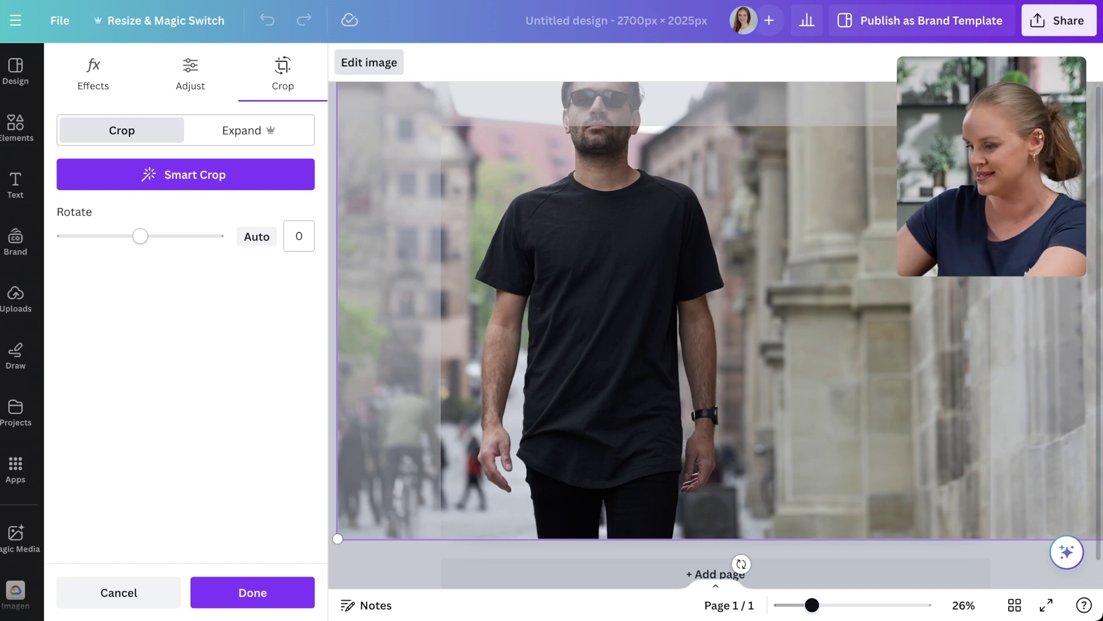
{"action": "left_click_drag", "start_coordinate": [630, 316], "coordinate": [727, 353]}
{"action": "key", "text": "Return"}
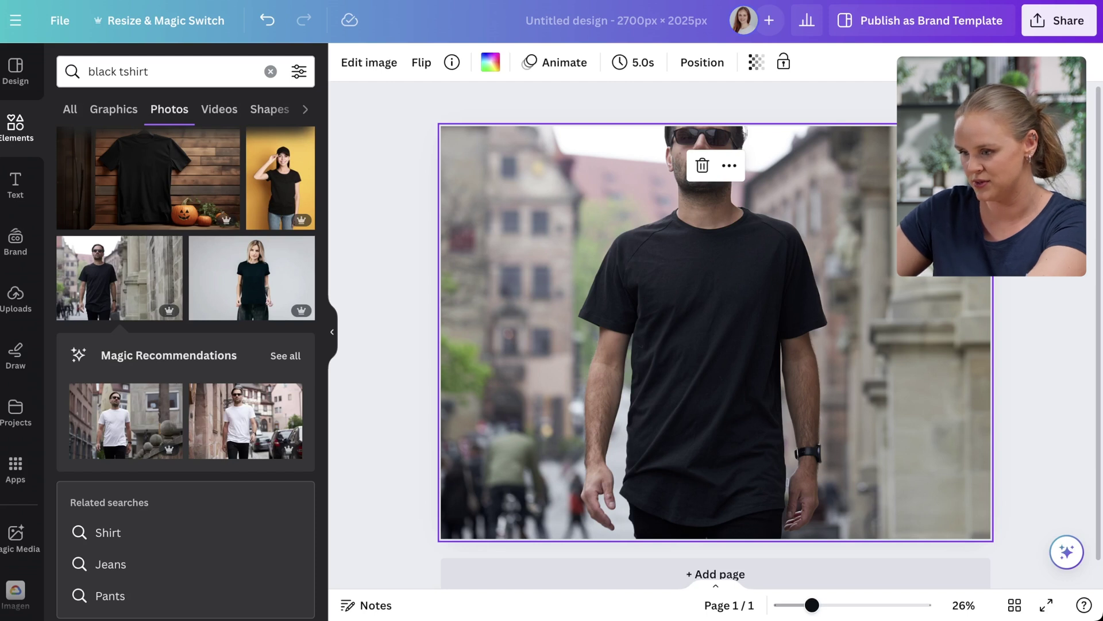
Step: Add the uploaded motorcycle slogan graphic, shrink it and place it on the shirt's chest
{"action": "left_click", "coordinate": [15, 296]}
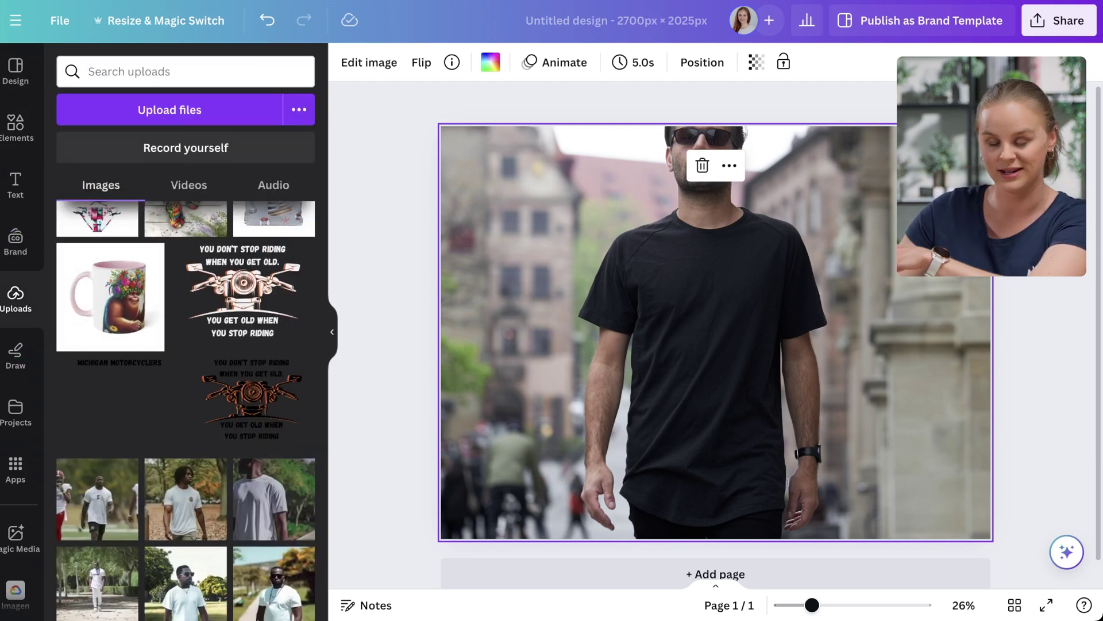
{"action": "left_click", "coordinate": [242, 290]}
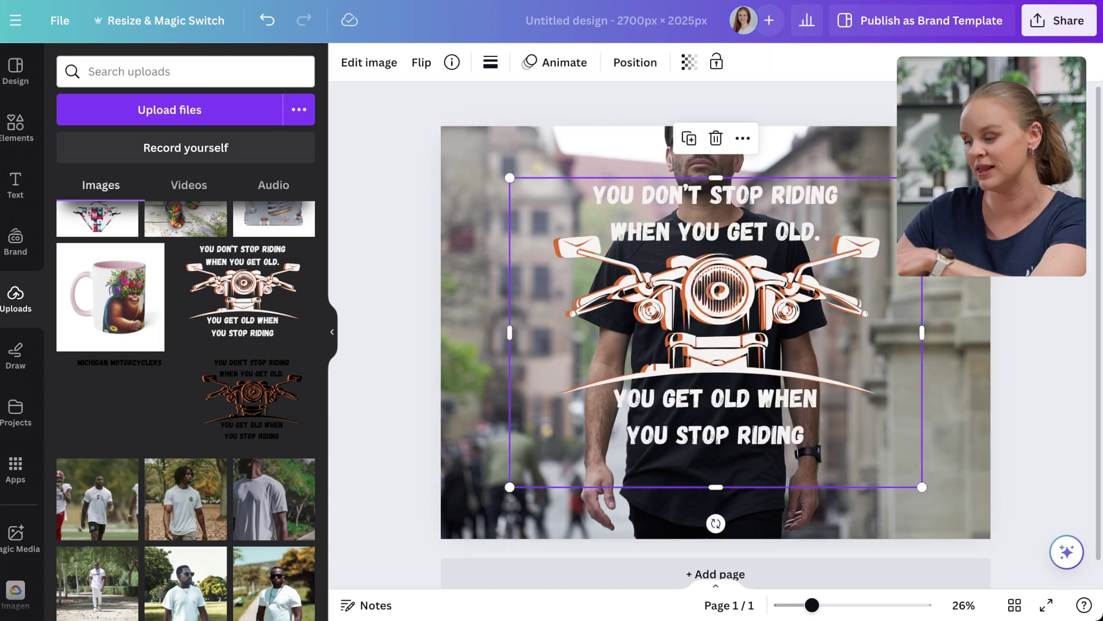
{"action": "left_click_drag", "start_coordinate": [510, 177], "coordinate": [763, 368]}
{"action": "left_click_drag", "start_coordinate": [842, 427], "coordinate": [707, 315]}
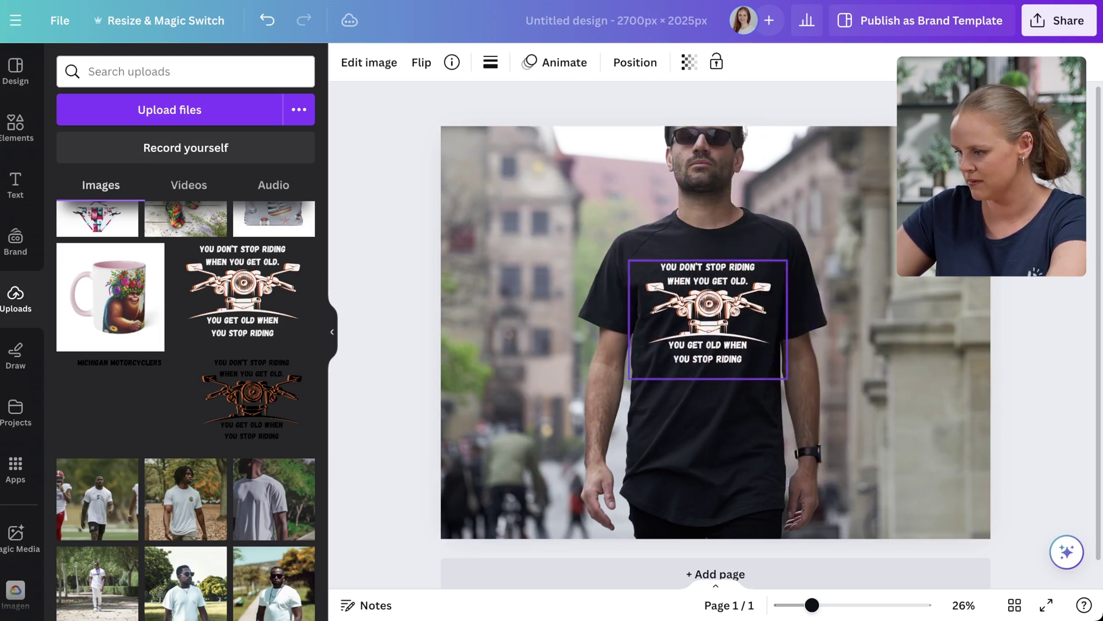
{"action": "left_click_drag", "start_coordinate": [628, 385], "coordinate": [641, 362]}
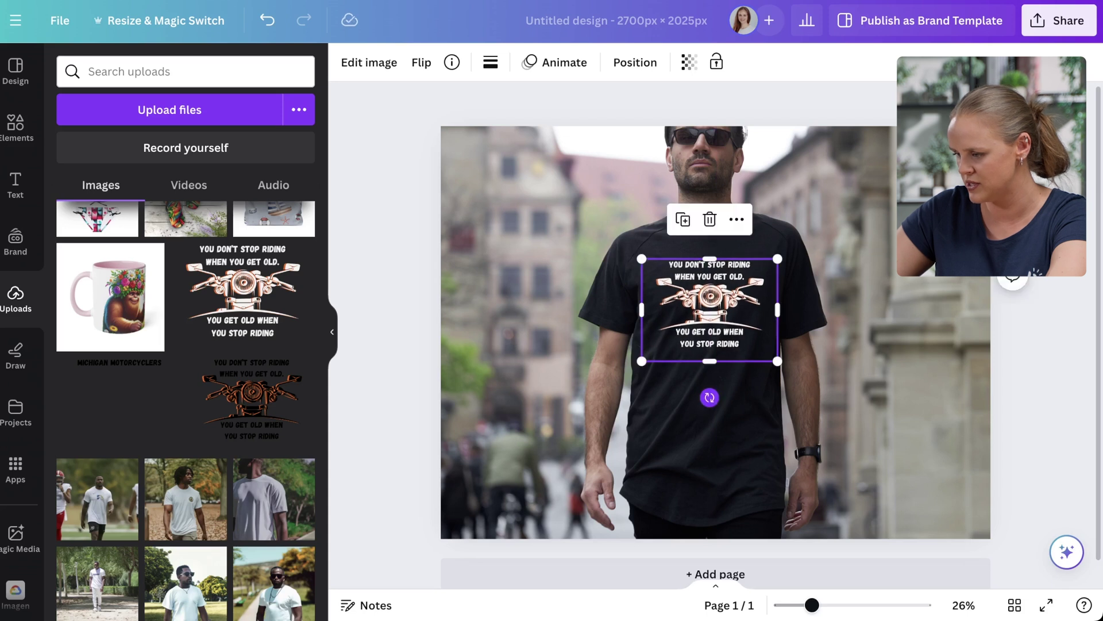
{"action": "left_click_drag", "start_coordinate": [710, 397], "coordinate": [710, 397]}
{"action": "left_click", "coordinate": [710, 409]}
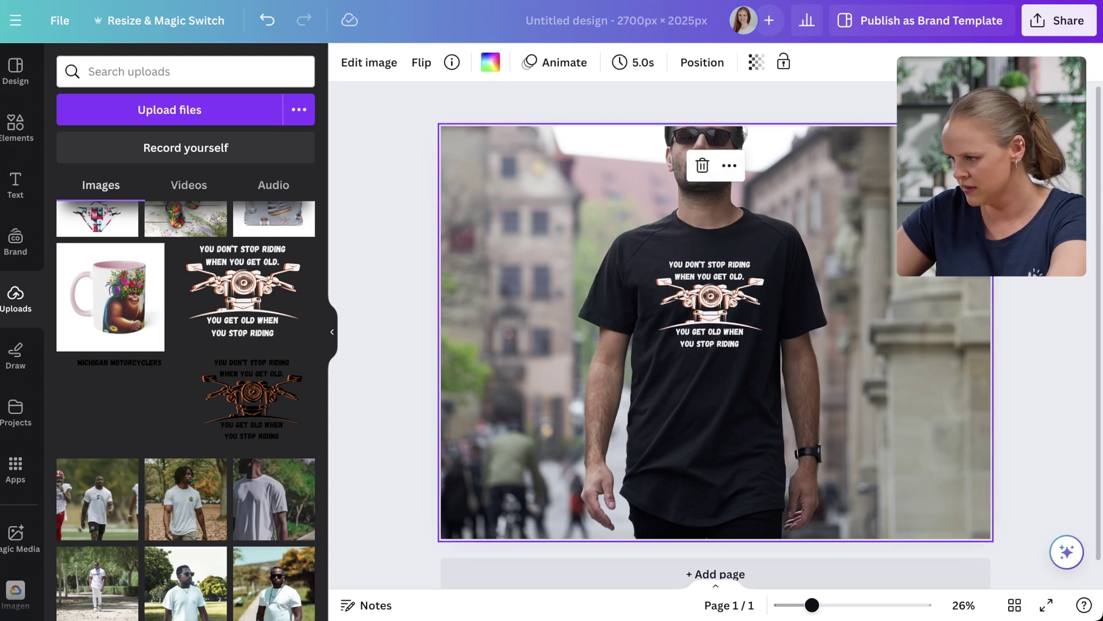
{"action": "left_click", "coordinate": [710, 311]}
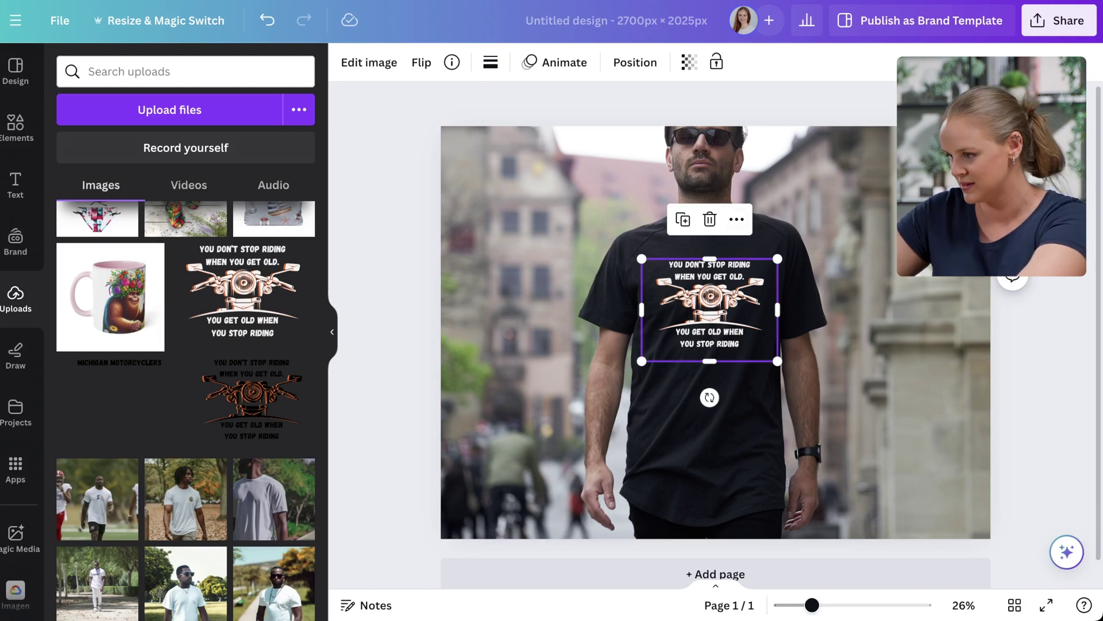
Step: Set the slogan graphic's transparency to 85
{"action": "left_click", "coordinate": [690, 62]}
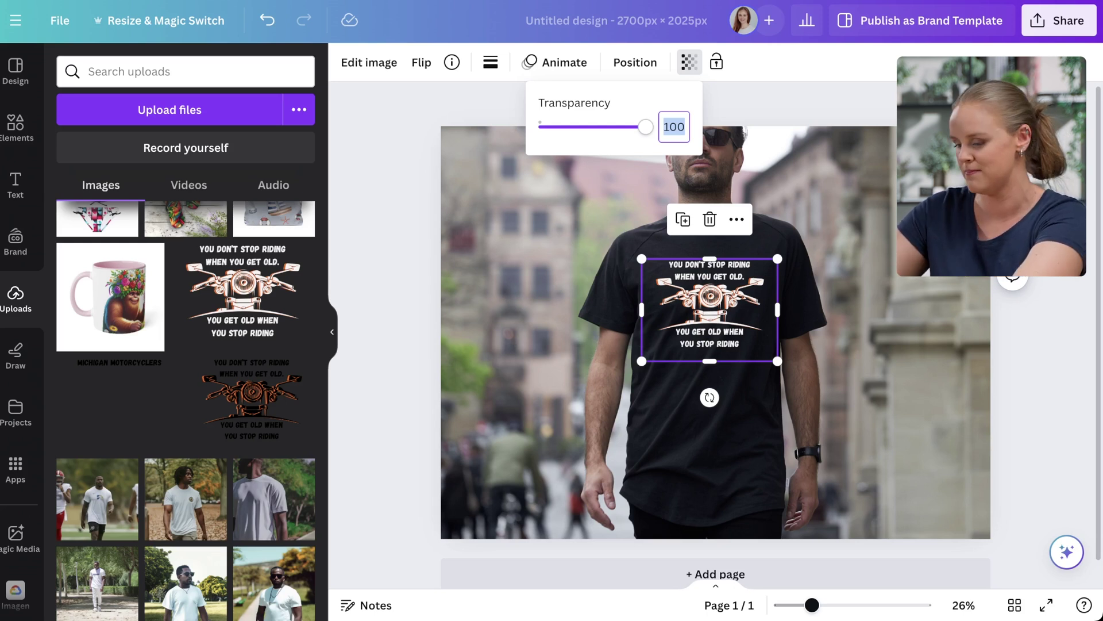
{"action": "type", "text": "85"}
{"action": "key", "text": "Return"}
{"action": "key", "text": "Escape"}
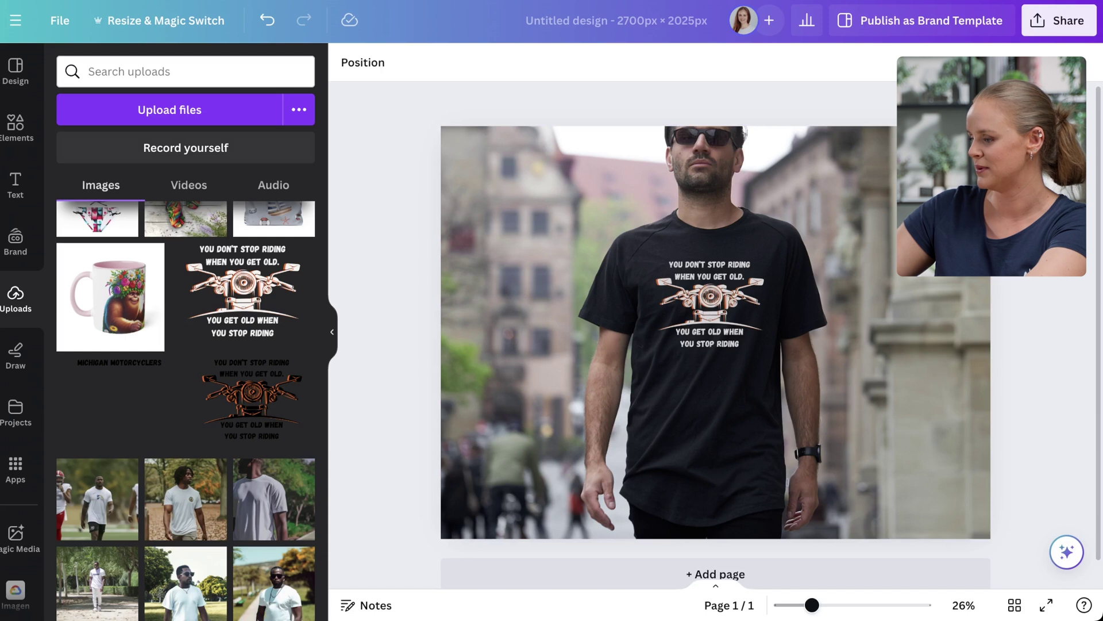
Step: Download the T-shirt mockup as a PNG
{"action": "left_click", "coordinate": [1059, 20]}
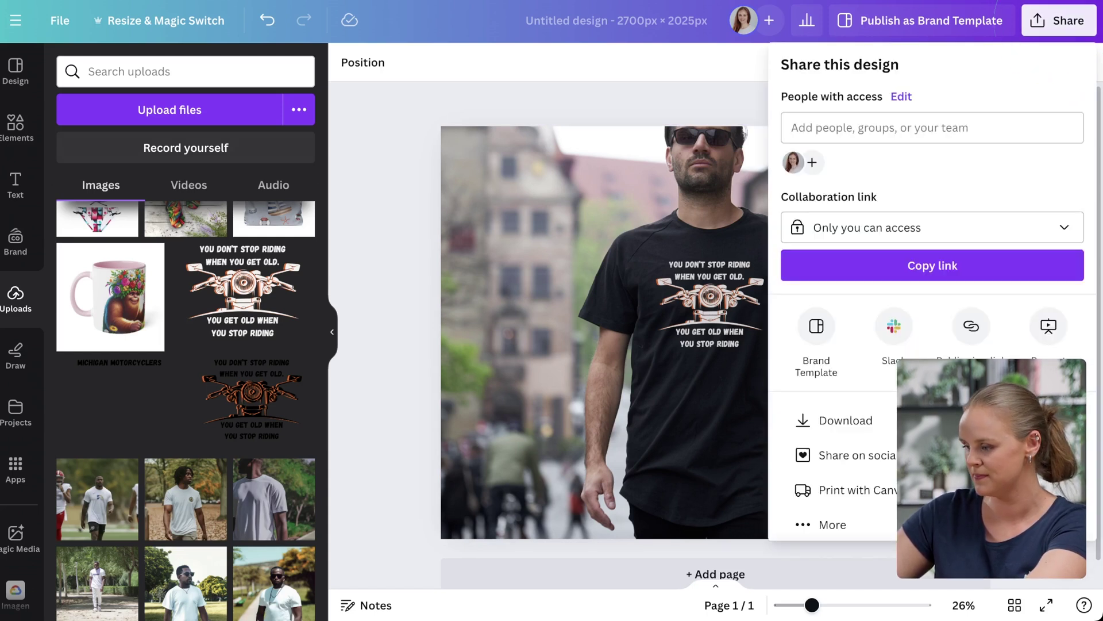
{"action": "left_click", "coordinate": [815, 420]}
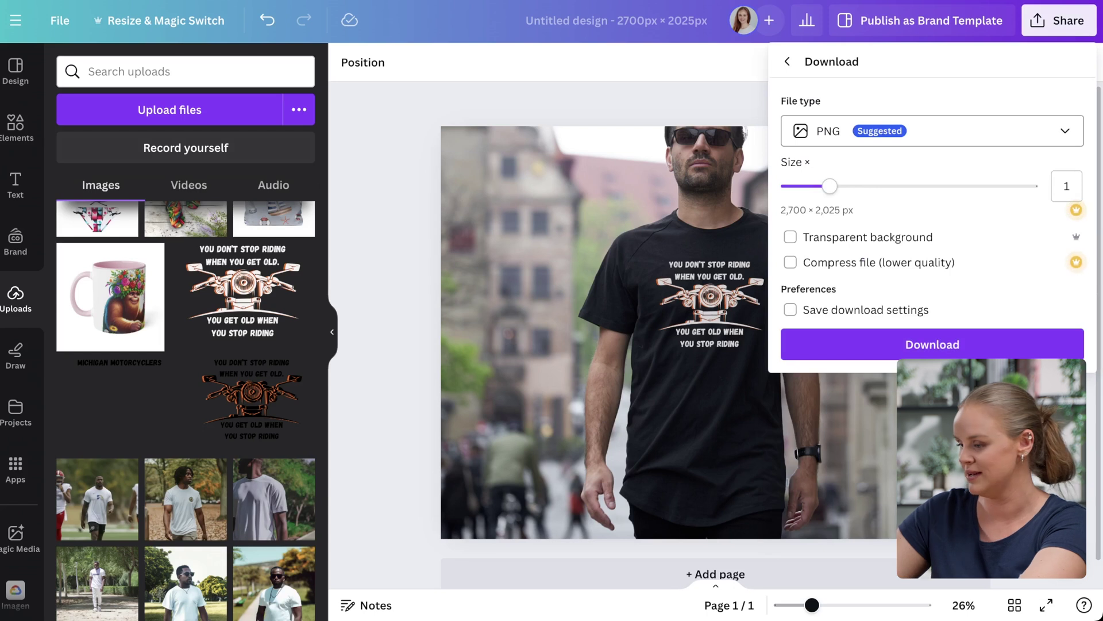
{"action": "left_click", "coordinate": [874, 333]}
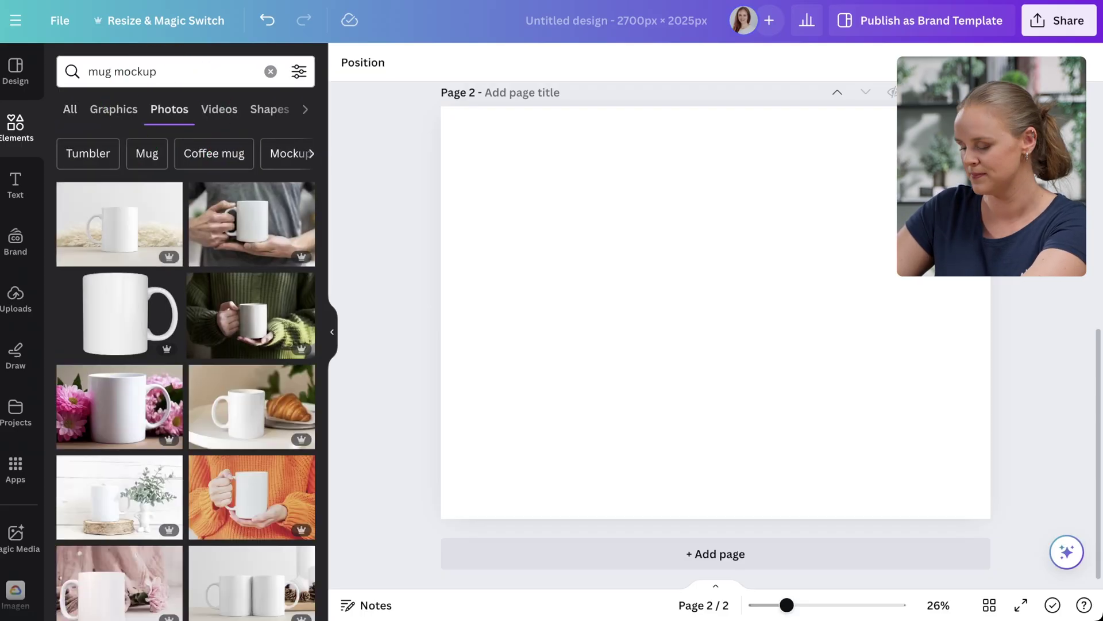
Step: Add the mug-and-croissant photo to page 2, enlarge it to fill the page, then add the flowered mug image
{"action": "scroll", "coordinate": [120, 319], "scroll_direction": "down", "scroll_amount": 6}
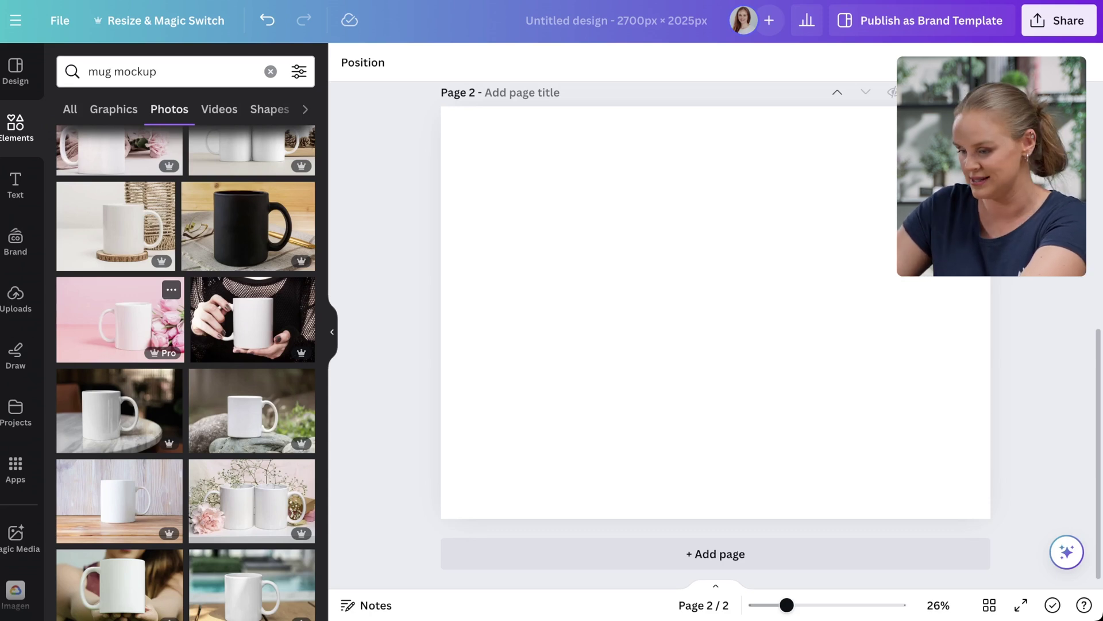
{"action": "scroll", "coordinate": [186, 374], "scroll_direction": "down", "scroll_amount": 6}
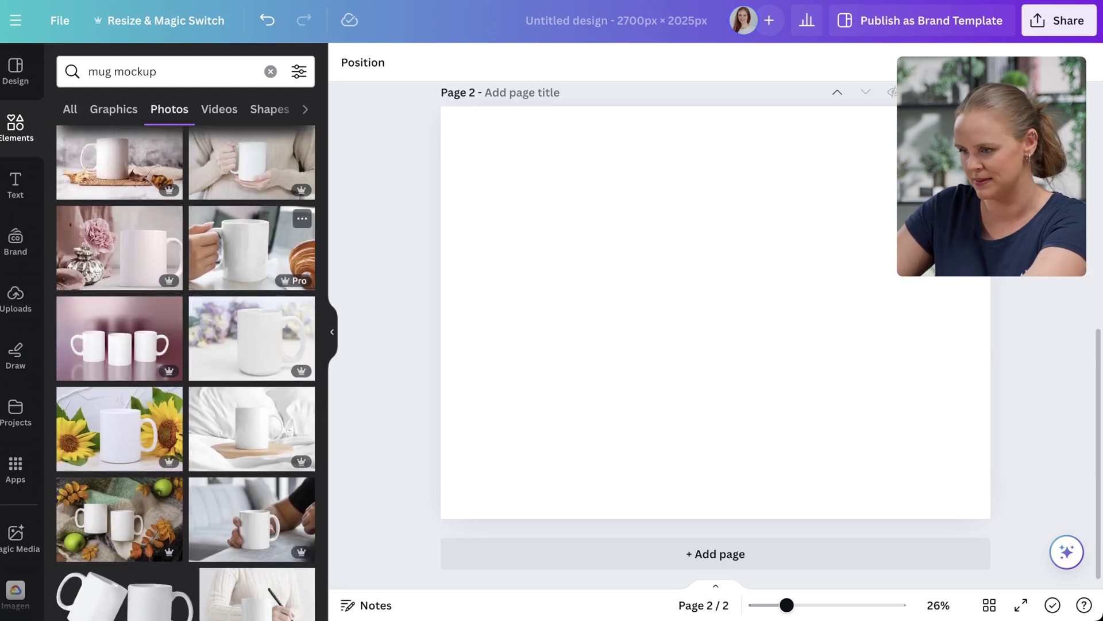
{"action": "left_click", "coordinate": [252, 247]}
{"action": "right_click", "coordinate": [597, 302]}
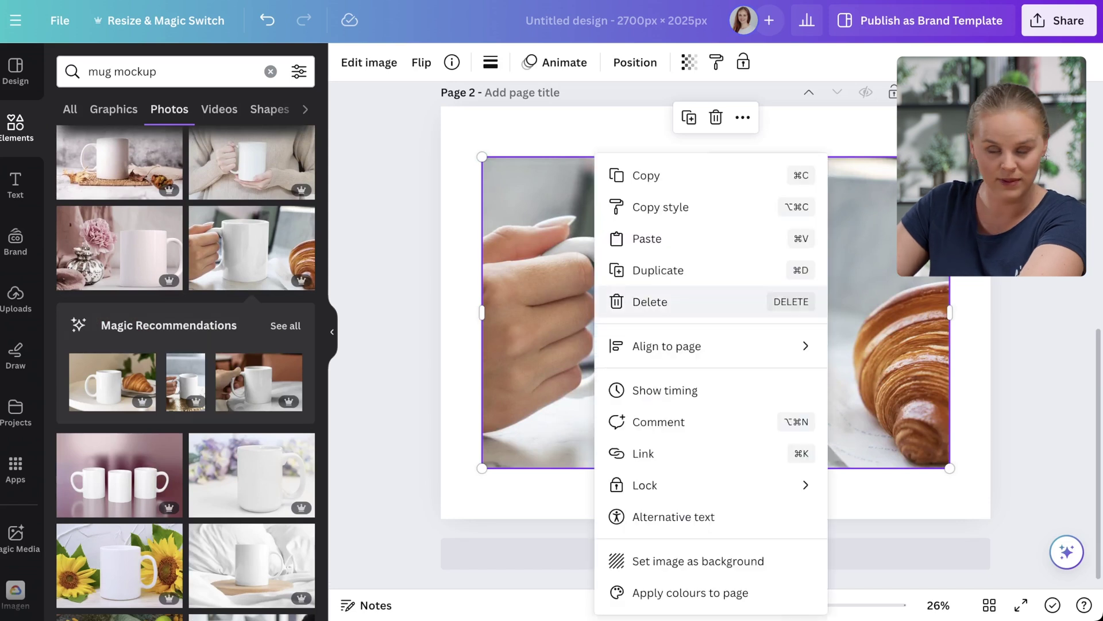
{"action": "key", "text": "Escape"}
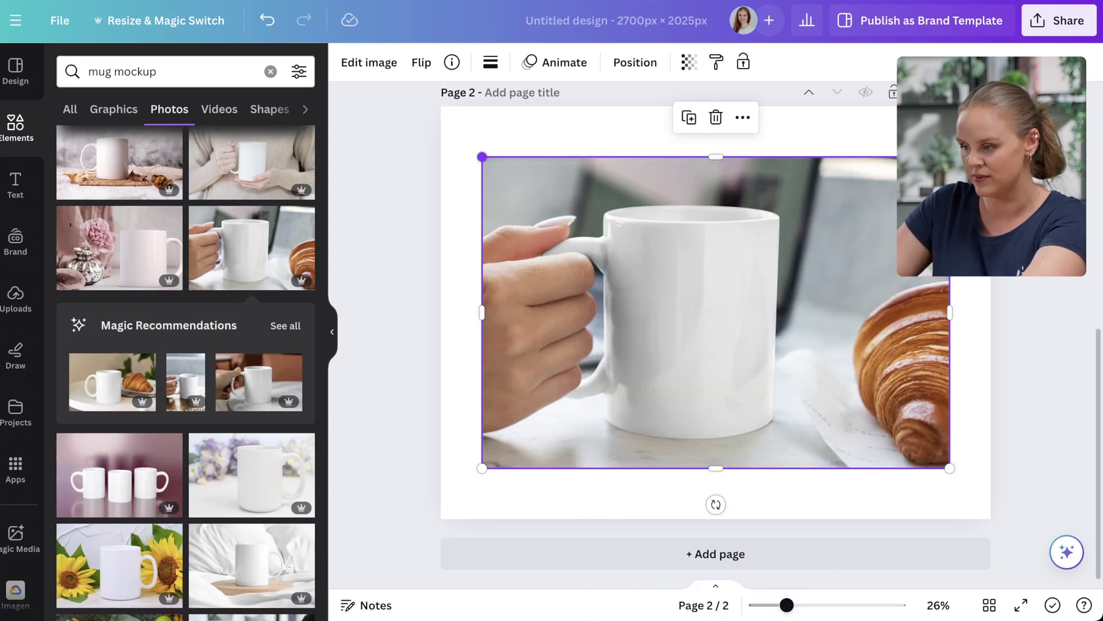
{"action": "left_click_drag", "start_coordinate": [949, 469], "coordinate": [1025, 519]}
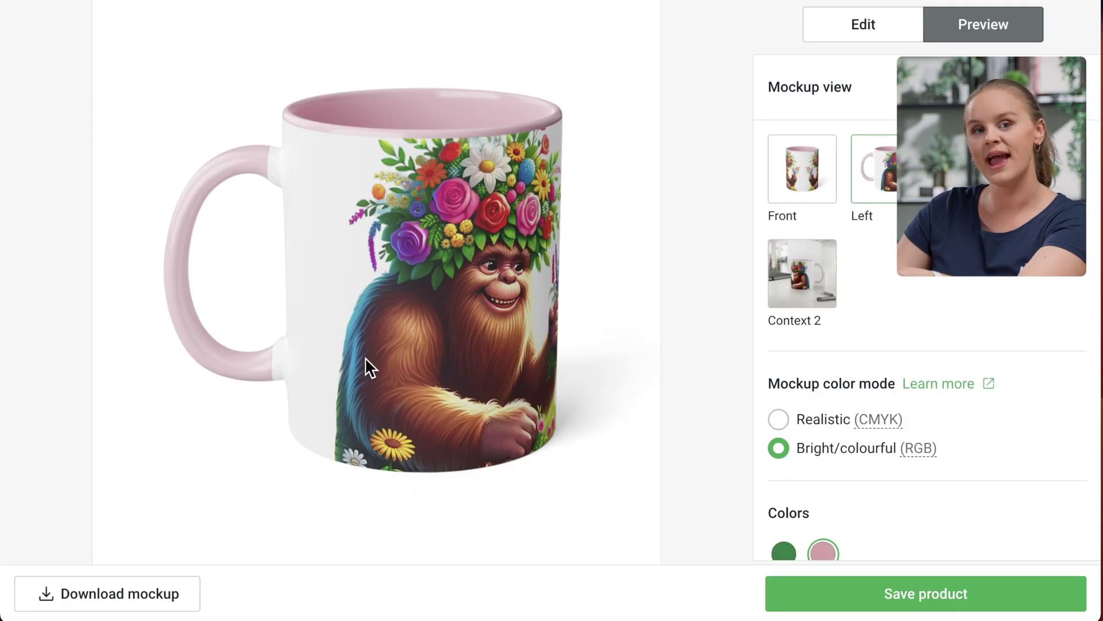
{"action": "left_click", "coordinate": [131, 599]}
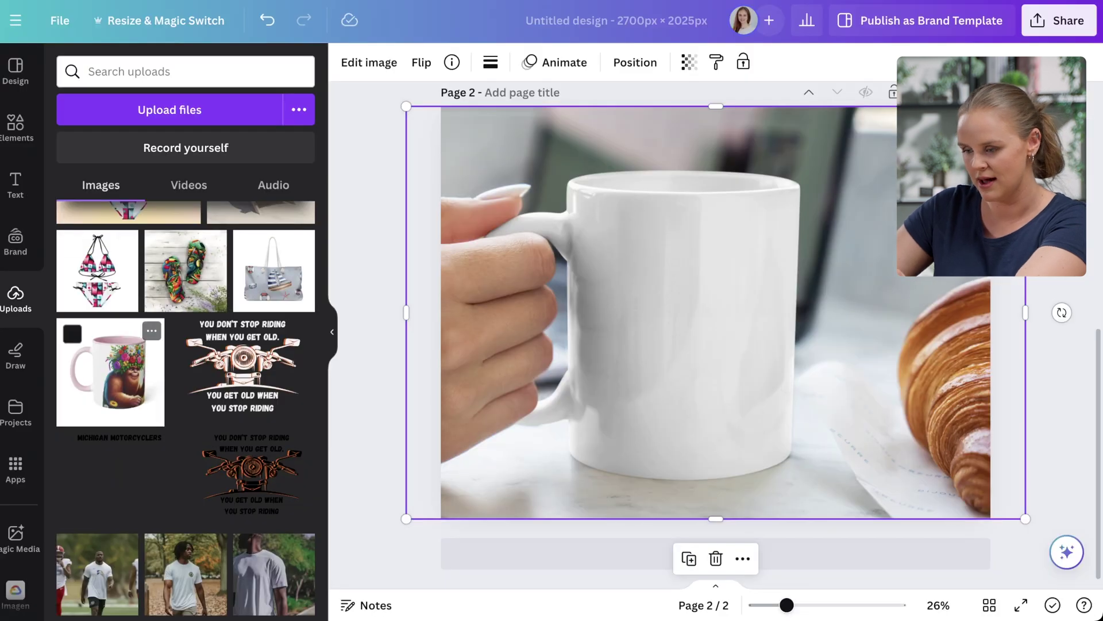
{"action": "left_click", "coordinate": [110, 371]}
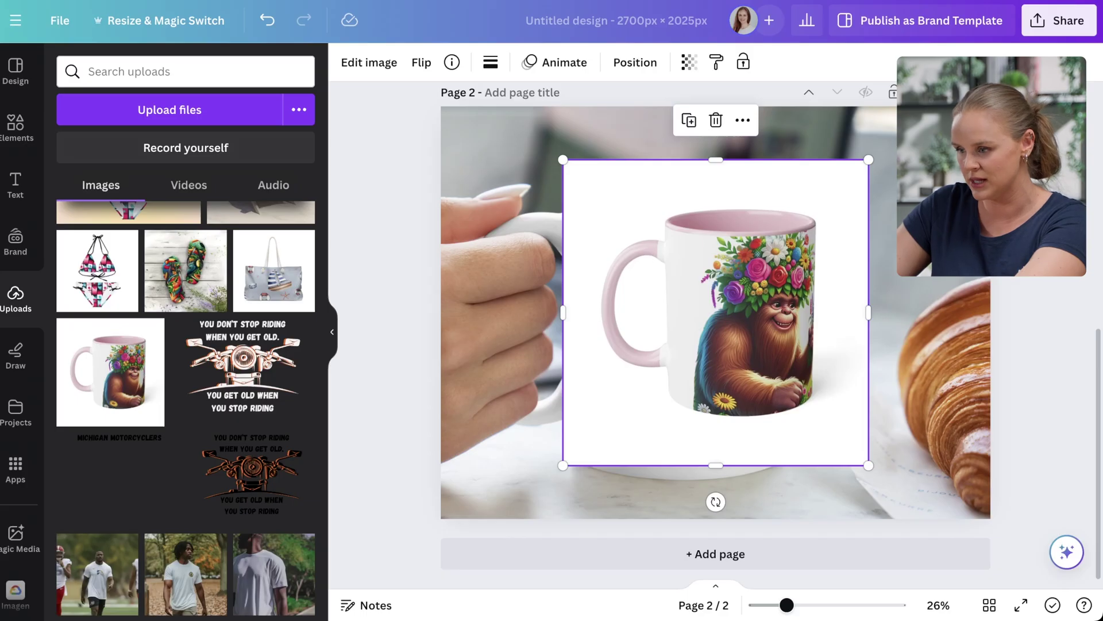
Step: Remove the white background from the flowered mug image using Edit image effects
{"action": "left_click", "coordinate": [368, 61]}
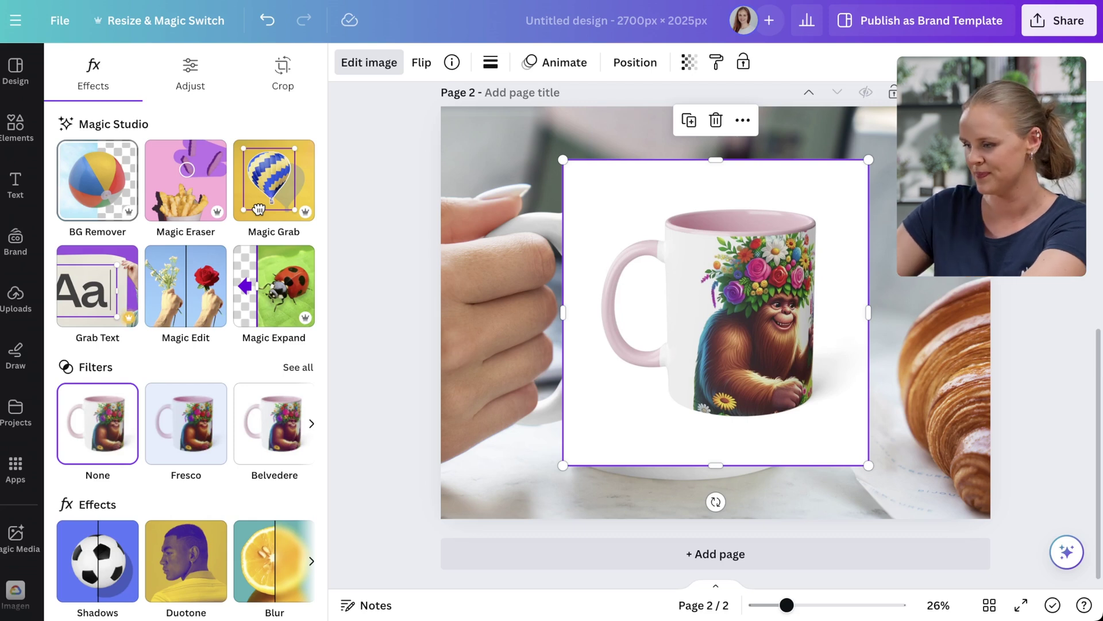
{"action": "left_click", "coordinate": [97, 180]}
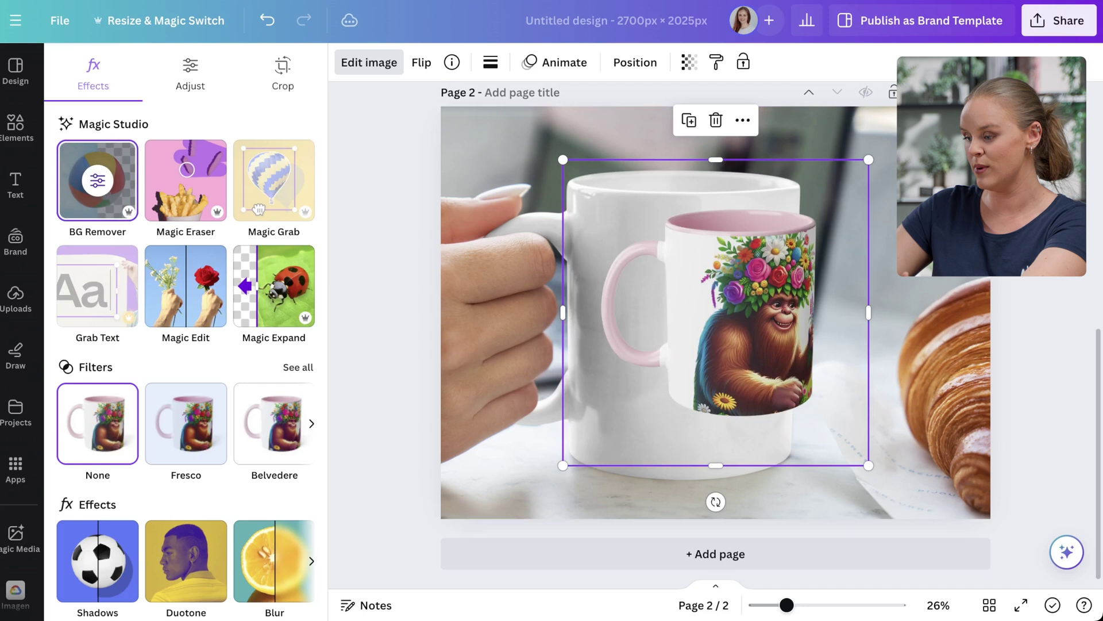
Step: Move the mug cutout left over the white mug and enlarge it slightly
{"action": "left_click_drag", "start_coordinate": [715, 312], "coordinate": [650, 319]}
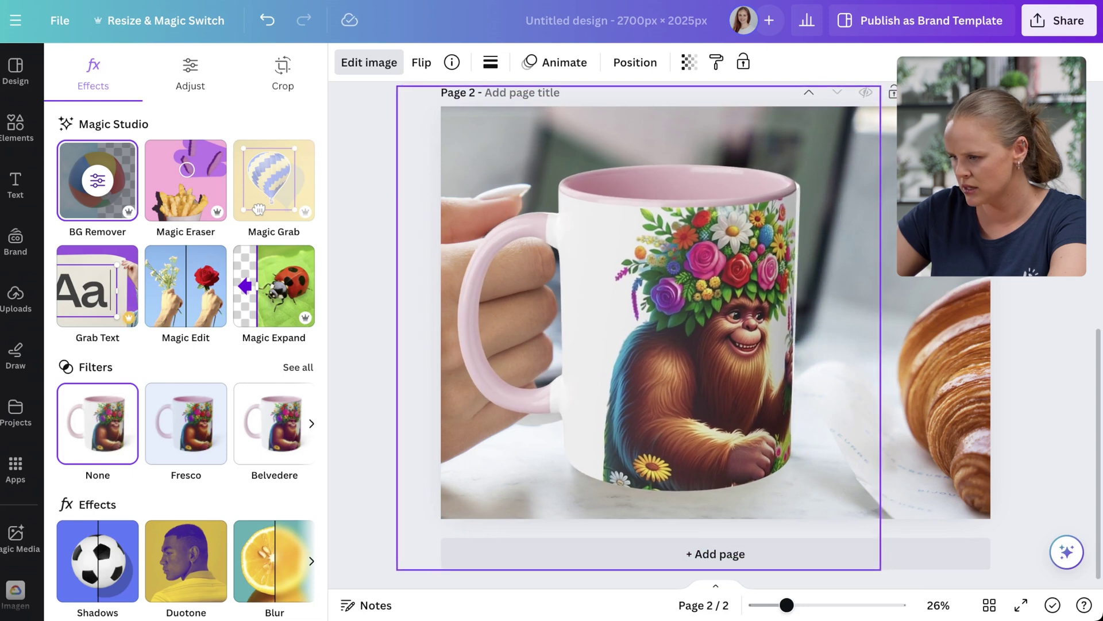
{"action": "left_click_drag", "start_coordinate": [880, 569], "coordinate": [884, 572]}
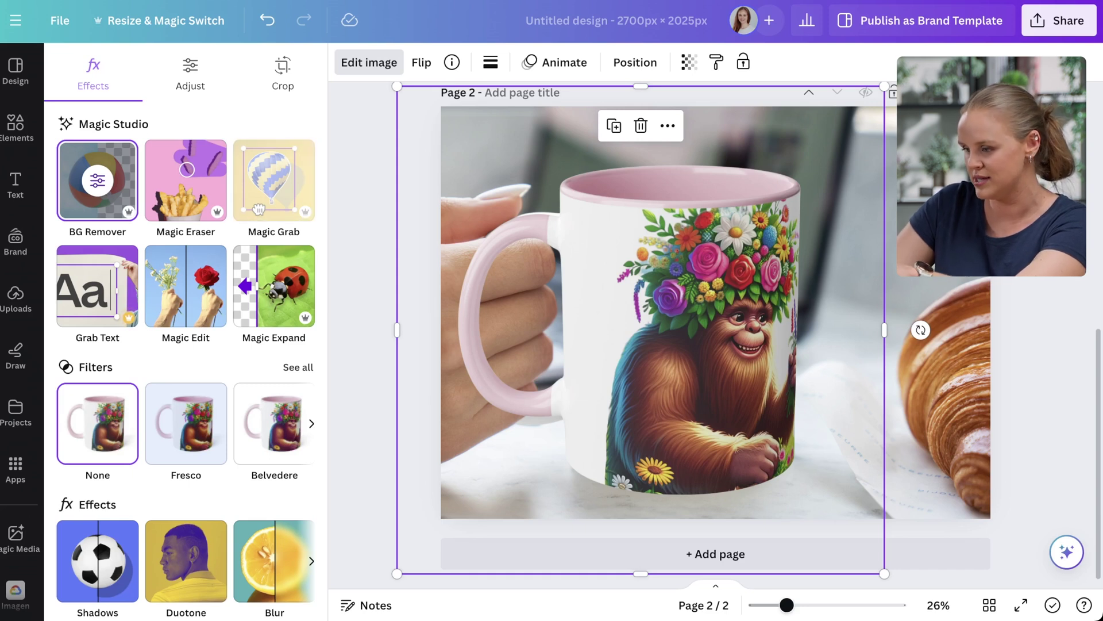
Step: Use Magic Eraser with a larger brush to remove the white handle's lower edge from the photo
{"action": "left_click", "coordinate": [943, 402]}
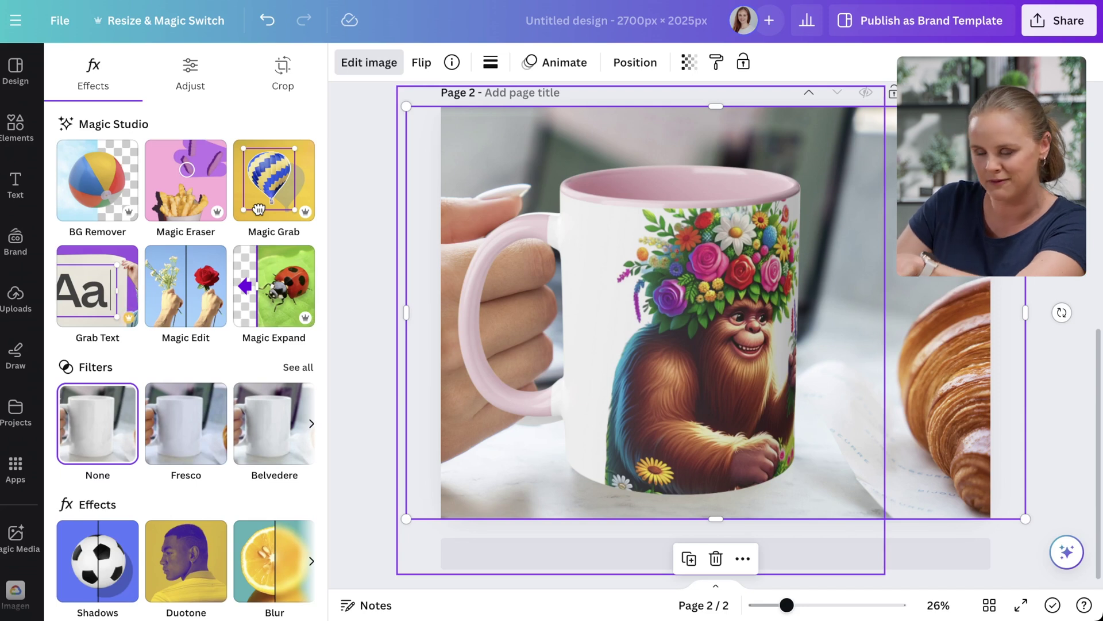
{"action": "left_click", "coordinate": [185, 181]}
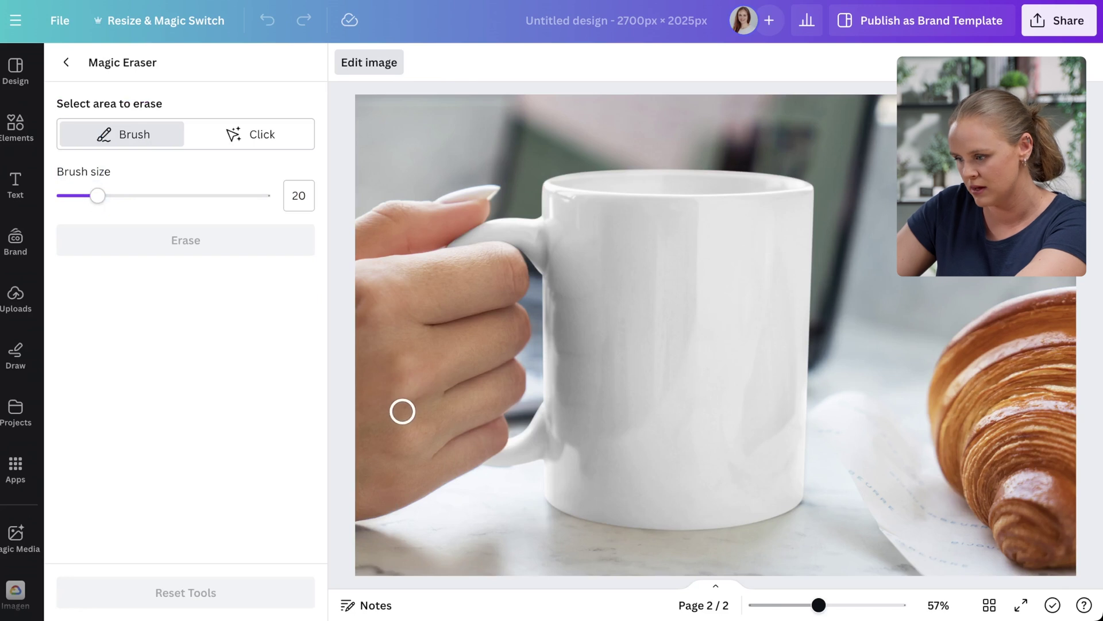
{"action": "left_click", "coordinate": [99, 195]}
{"action": "mouse_move", "coordinate": [98, 196]}
{"action": "left_mouse_down"}
{"action": "mouse_move", "coordinate": [133, 195]}
{"action": "mouse_move", "coordinate": [98, 195]}
{"action": "left_mouse_up"}
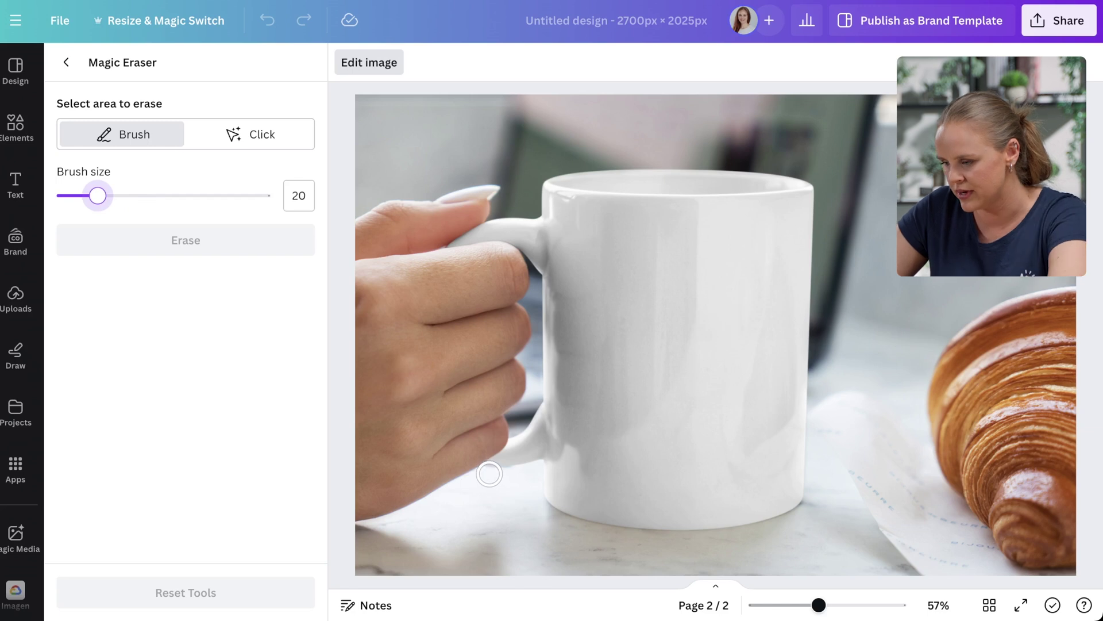
{"action": "left_click_drag", "start_coordinate": [489, 474], "coordinate": [533, 462]}
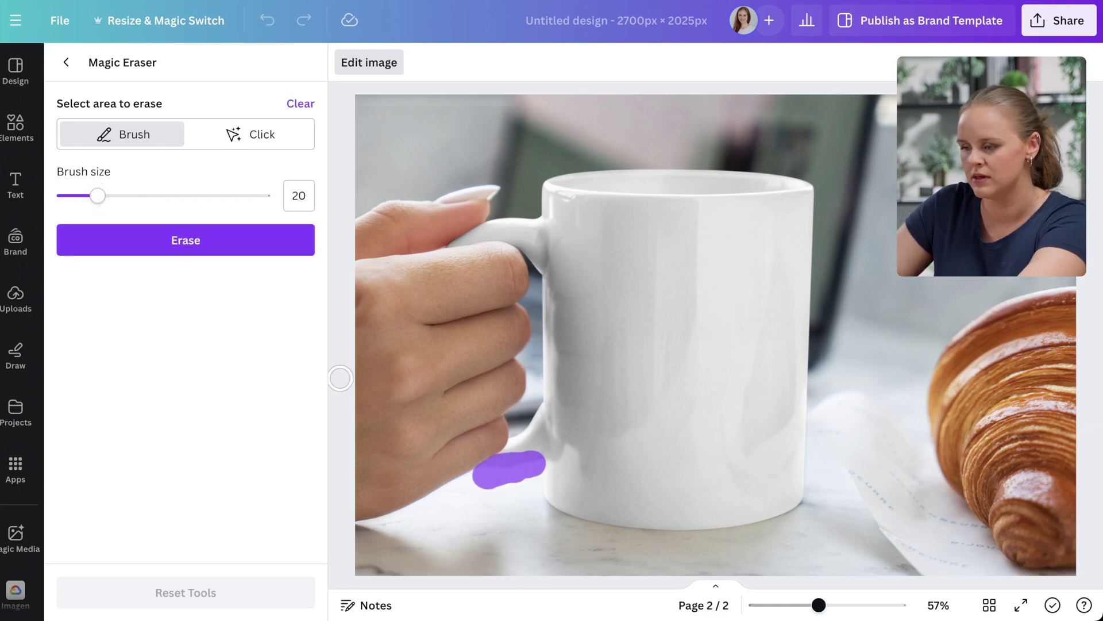
{"action": "left_click", "coordinate": [239, 240]}
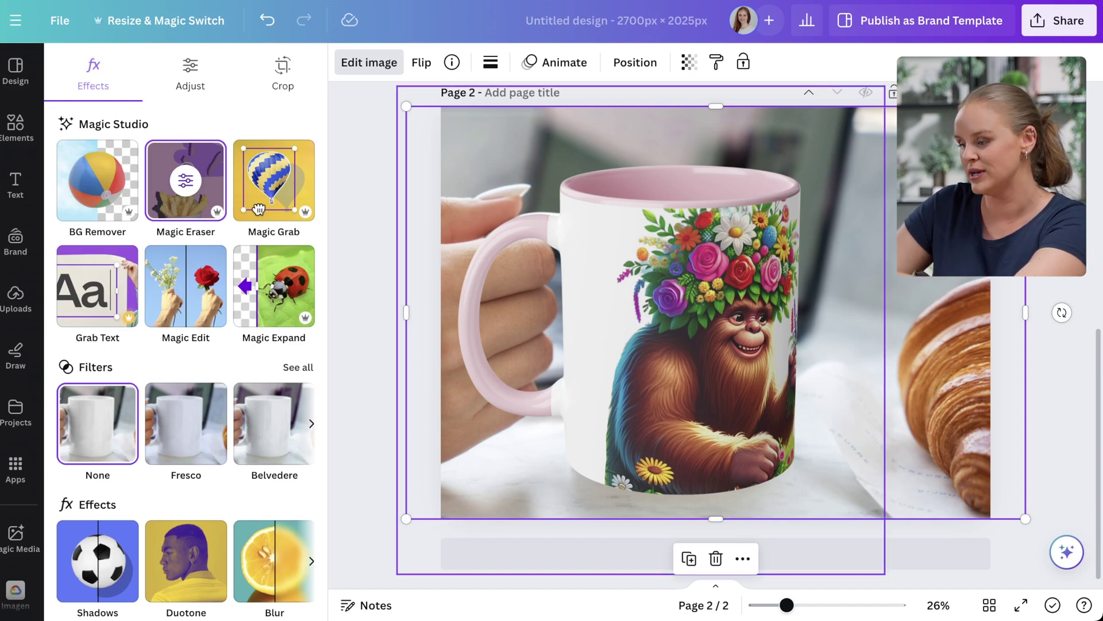
Step: Select the flowered mug design and magic-erase its pink handle so the hand holds the mug
{"action": "left_click", "coordinate": [641, 330]}
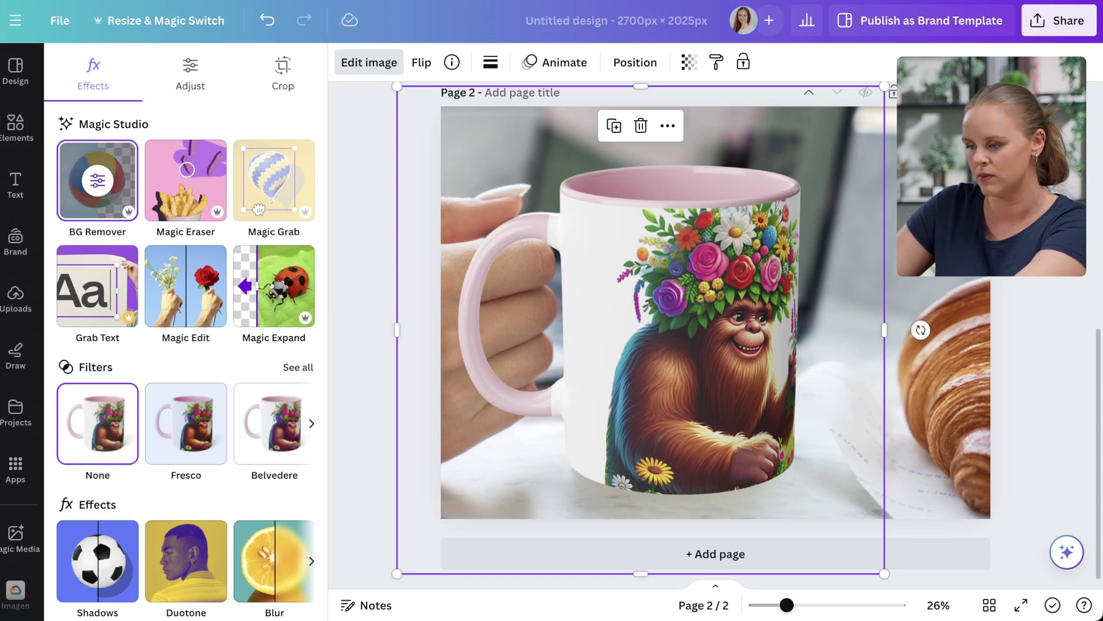
{"action": "left_click", "coordinate": [185, 172]}
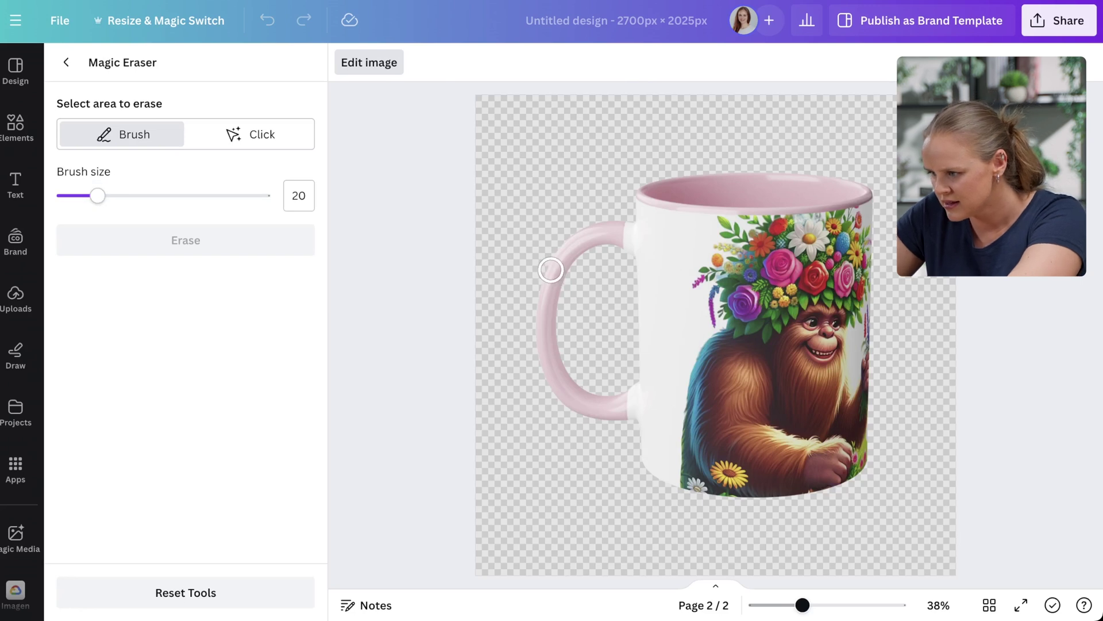
{"action": "mouse_move", "coordinate": [546, 269]}
{"action": "left_mouse_down"}
{"action": "mouse_move", "coordinate": [578, 259]}
{"action": "mouse_move", "coordinate": [555, 269]}
{"action": "left_mouse_up"}
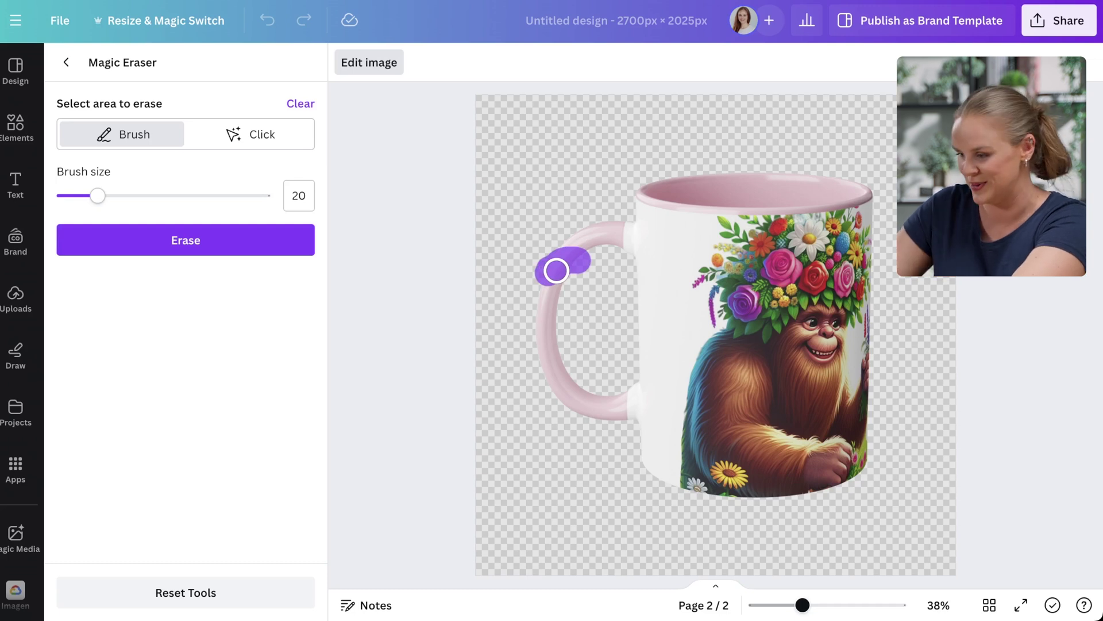
{"action": "mouse_move", "coordinate": [556, 270]}
{"action": "left_mouse_down"}
{"action": "mouse_move", "coordinate": [537, 365]}
{"action": "mouse_move", "coordinate": [550, 346]}
{"action": "mouse_move", "coordinate": [559, 367]}
{"action": "left_mouse_up"}
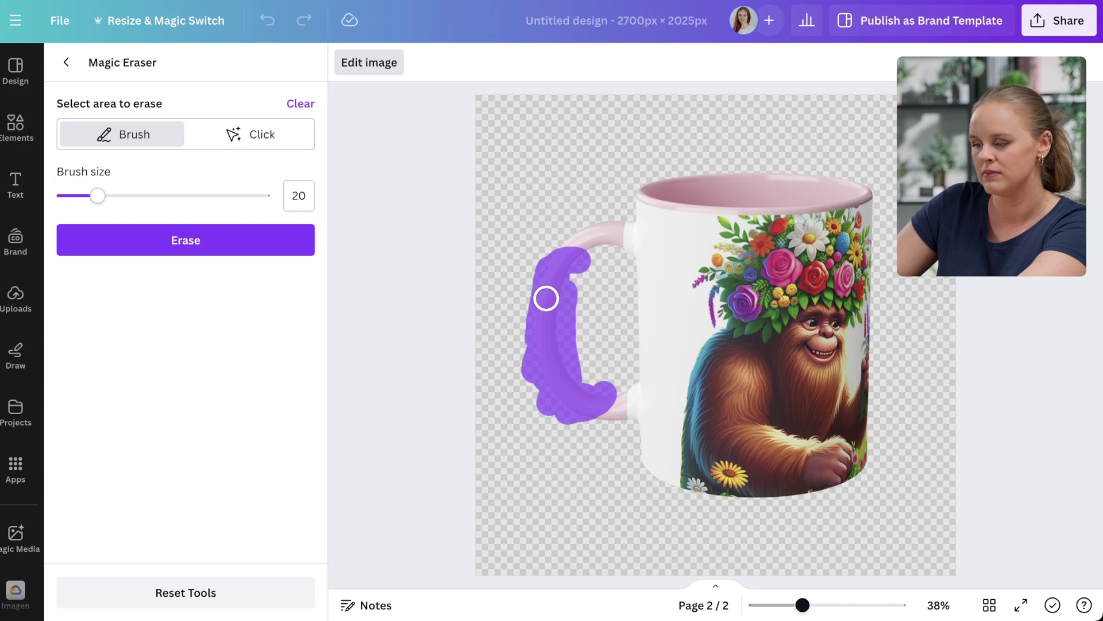
{"action": "left_click", "coordinate": [239, 240]}
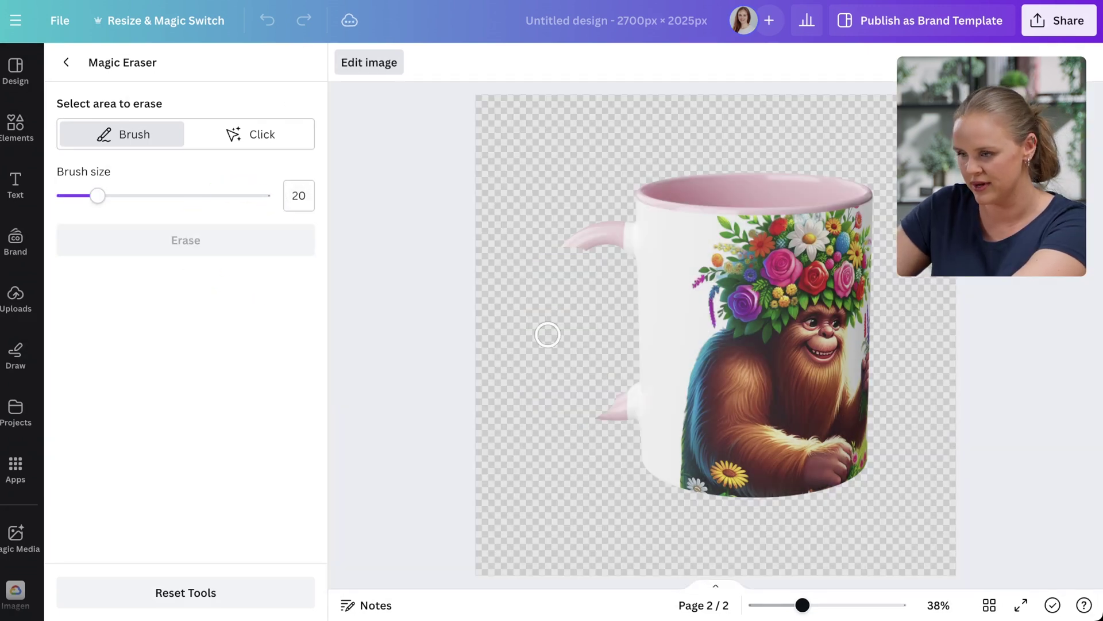
{"action": "left_click", "coordinate": [66, 62]}
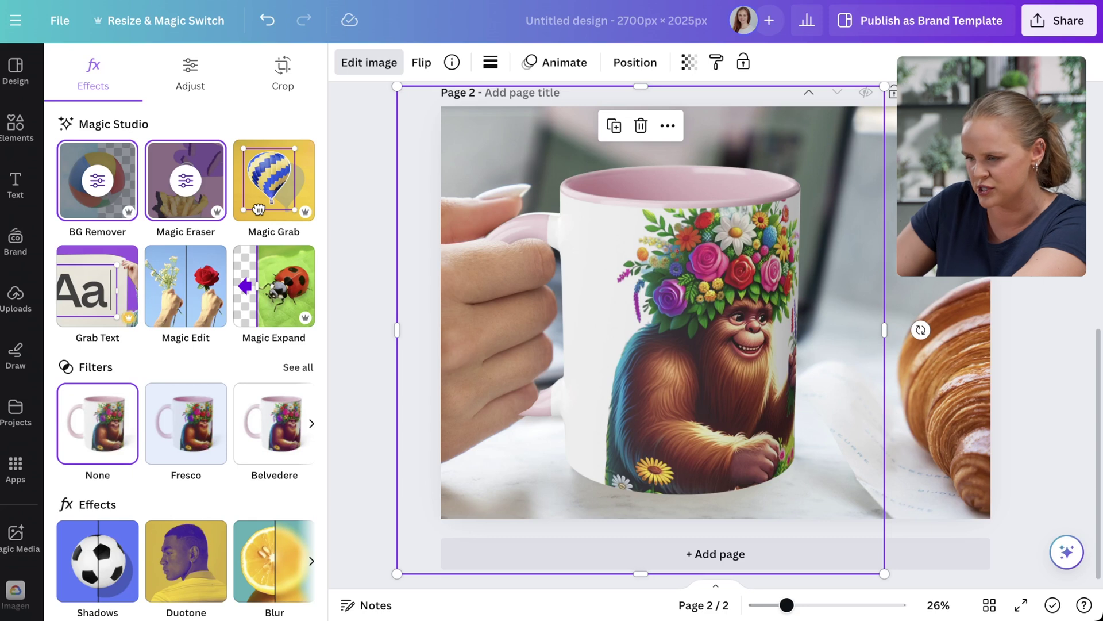
Step: Magic-erase the leftover upper and lower handle stubs with the brush reduced to size 9
{"action": "left_click", "coordinate": [185, 181]}
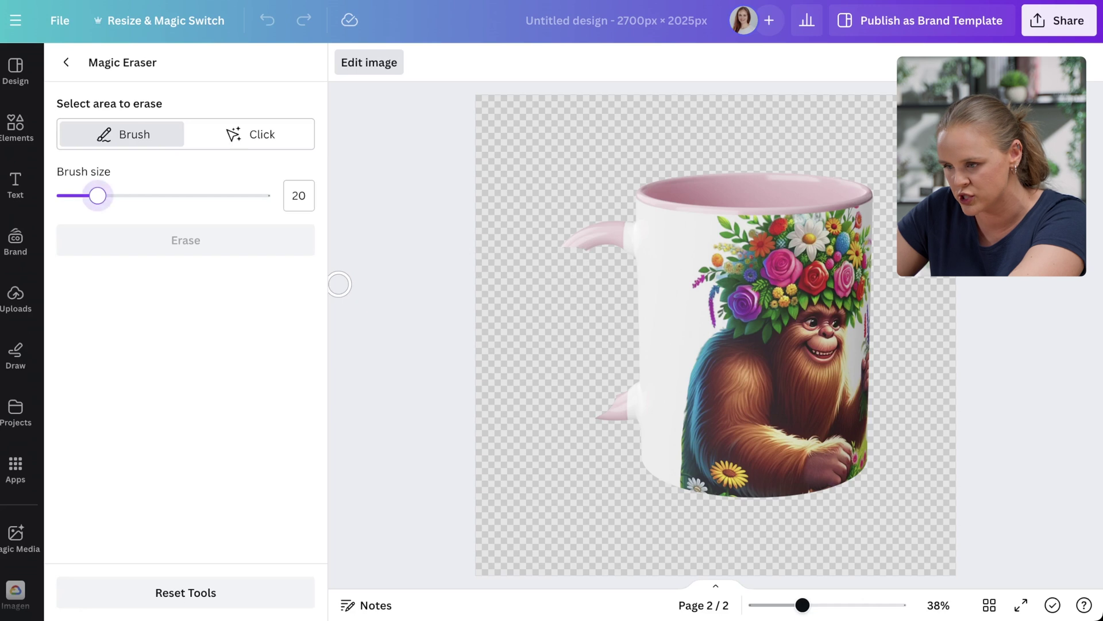
{"action": "left_click_drag", "start_coordinate": [98, 196], "coordinate": [84, 196]}
{"action": "scroll", "coordinate": [715, 334], "scroll_direction": "up", "scroll_amount": 5}
{"action": "left_click_drag", "start_coordinate": [504, 197], "coordinate": [451, 195]}
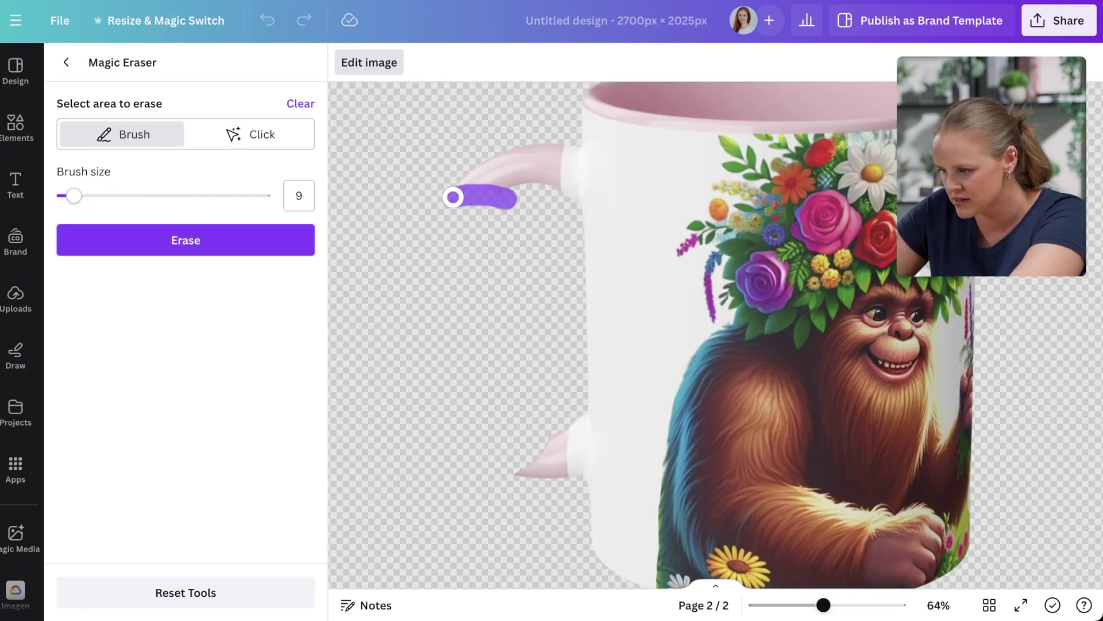
{"action": "left_click_drag", "start_coordinate": [536, 450], "coordinate": [515, 470]}
{"action": "left_click", "coordinate": [186, 240]}
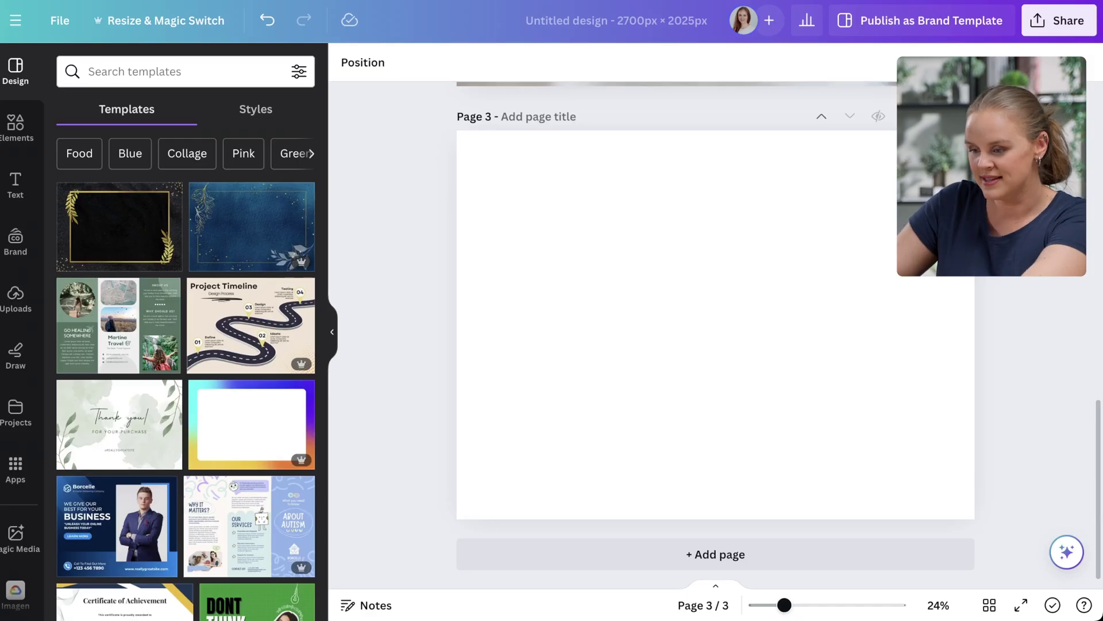
Step: Generate Magic Media images from the prompt 'wearing a white tshirt, taking a walk in the park'
{"action": "left_click", "coordinate": [15, 469]}
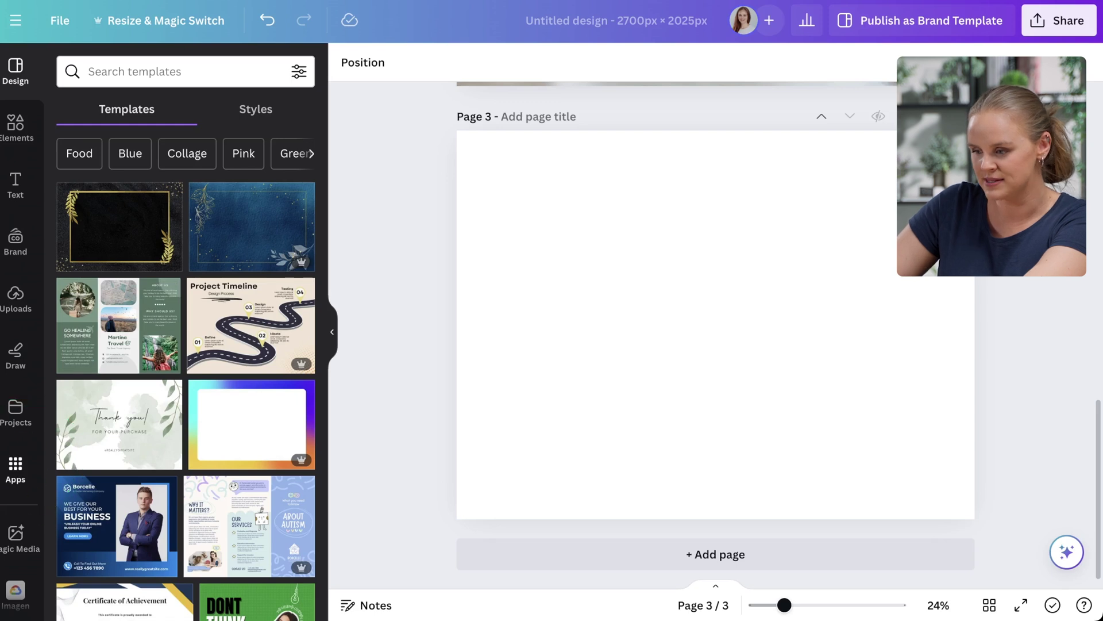
{"action": "type", "text": "magic media"}
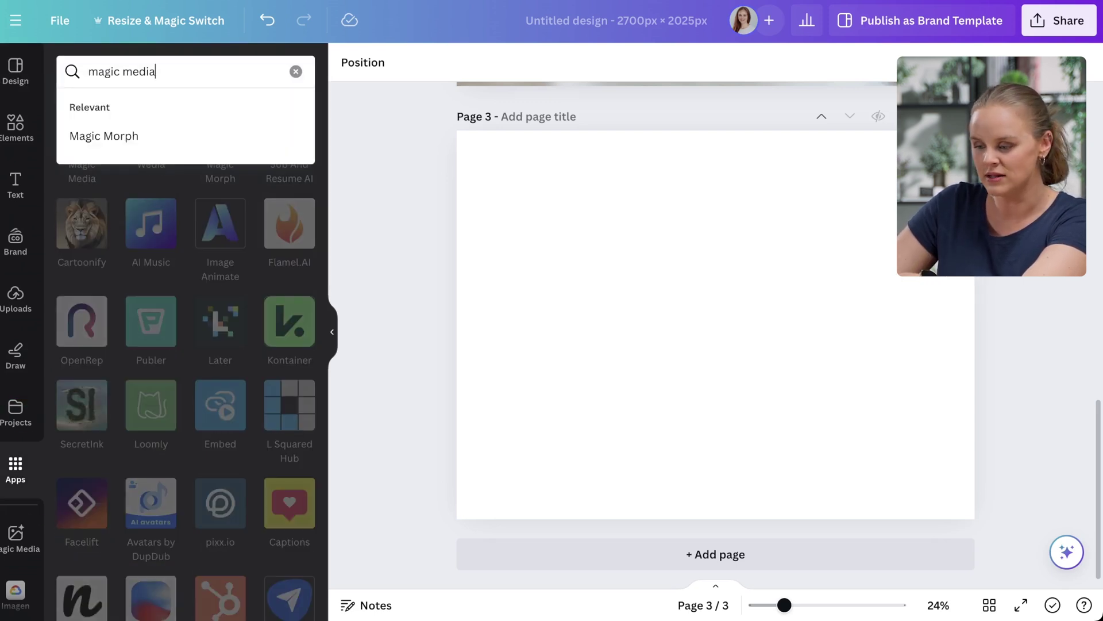
{"action": "left_click", "coordinate": [16, 534]}
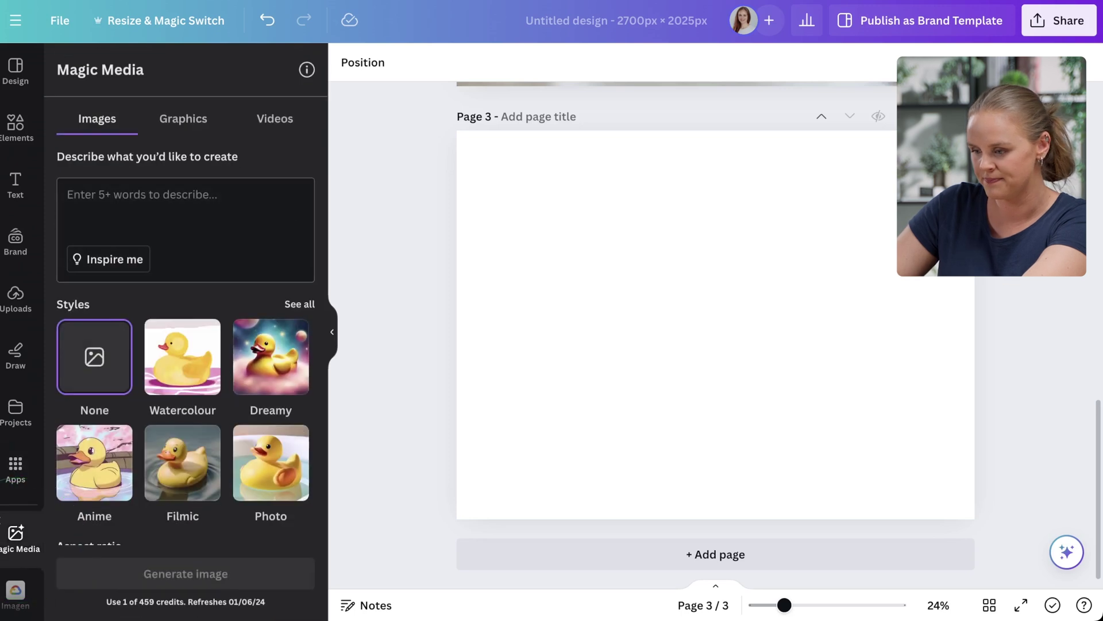
{"action": "left_click", "coordinate": [143, 198]}
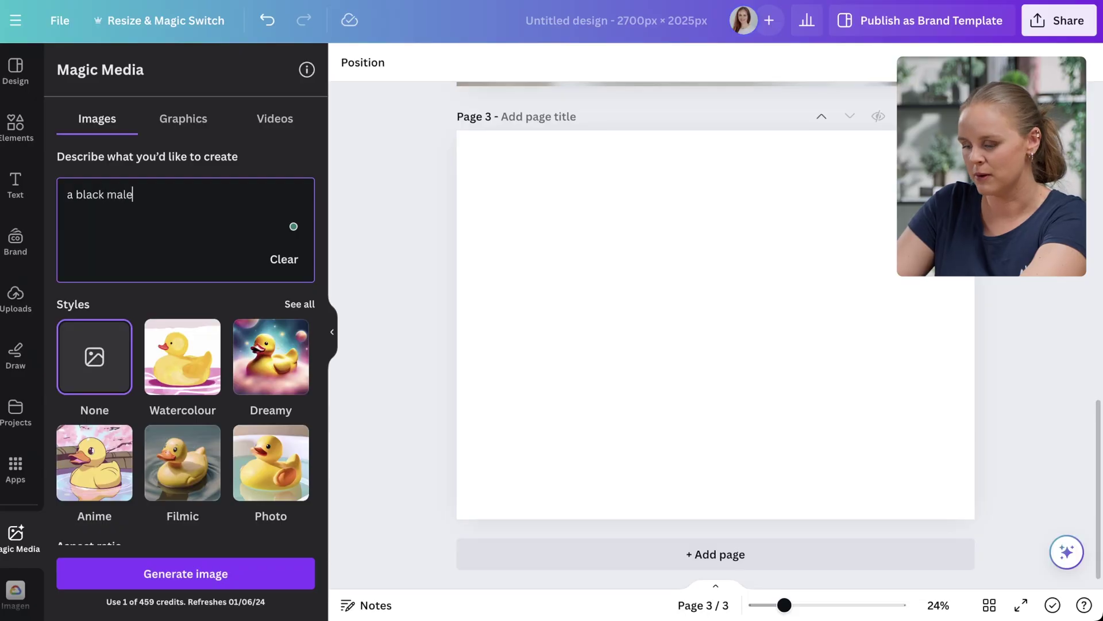
{"action": "type", "text": "wearing a white "}
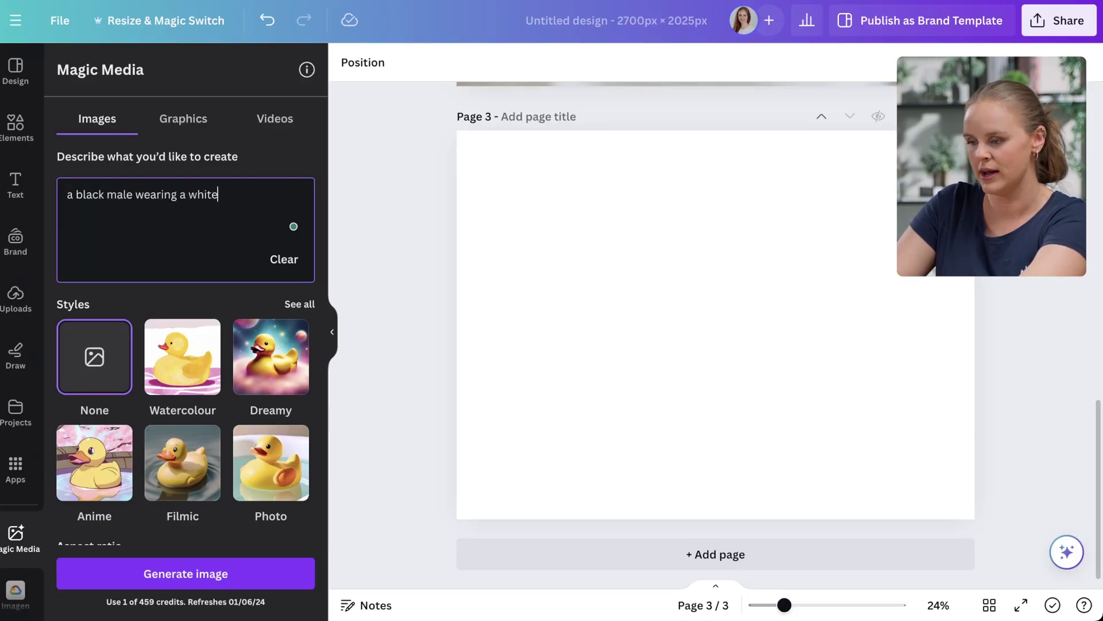
{"action": "type", "text": "tshirt"}
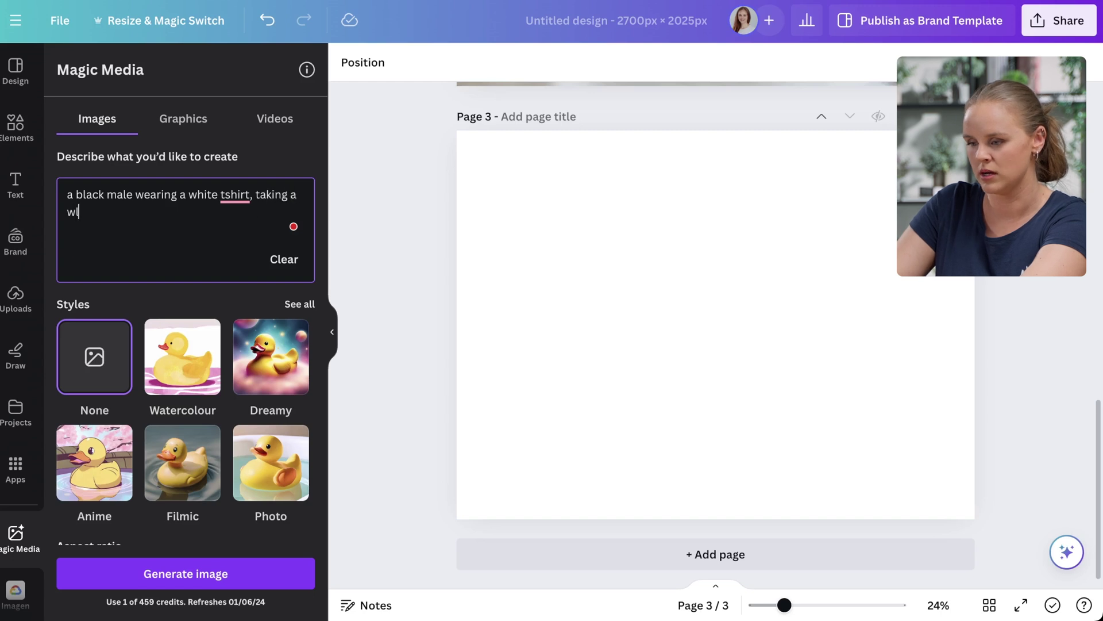
{"action": "type", "text": ", taking a walk in the"}
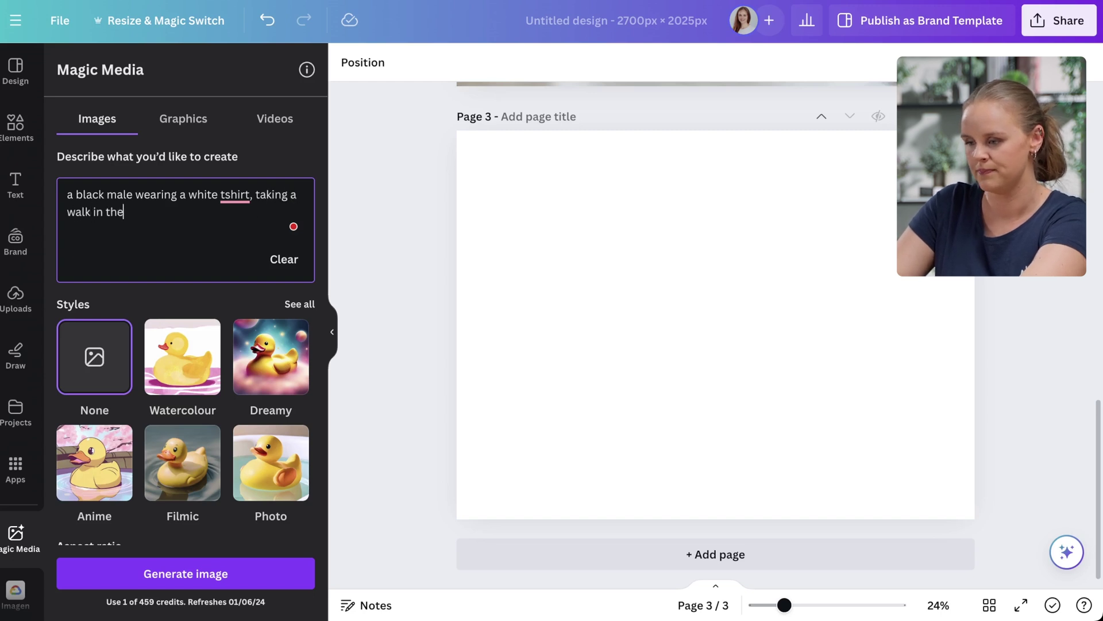
{"action": "type", "text": " park"}
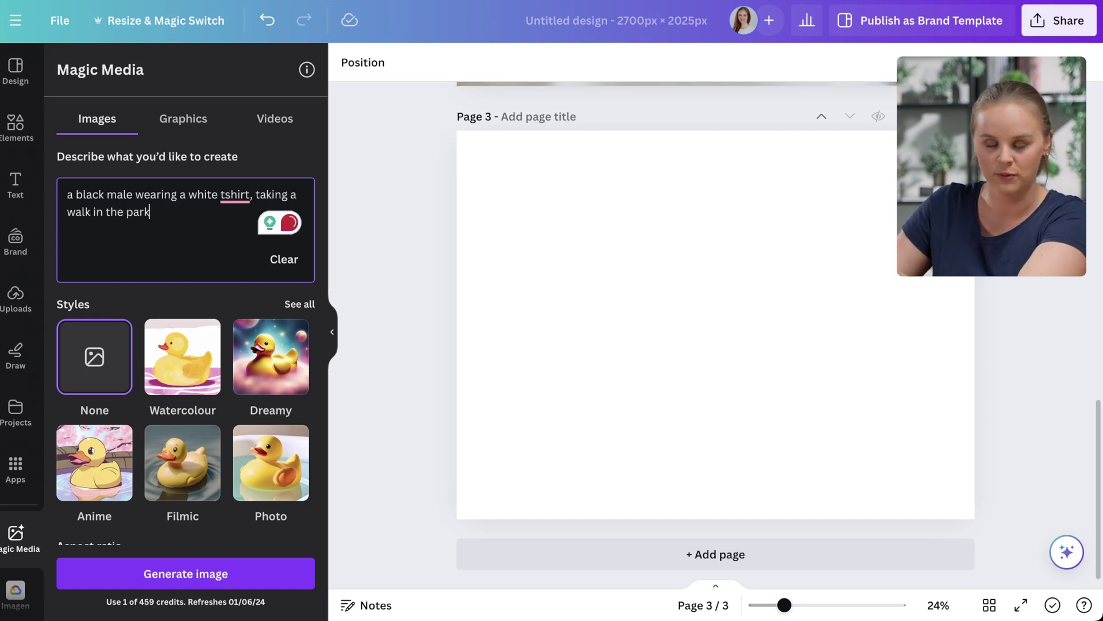
{"action": "left_click", "coordinate": [233, 569]}
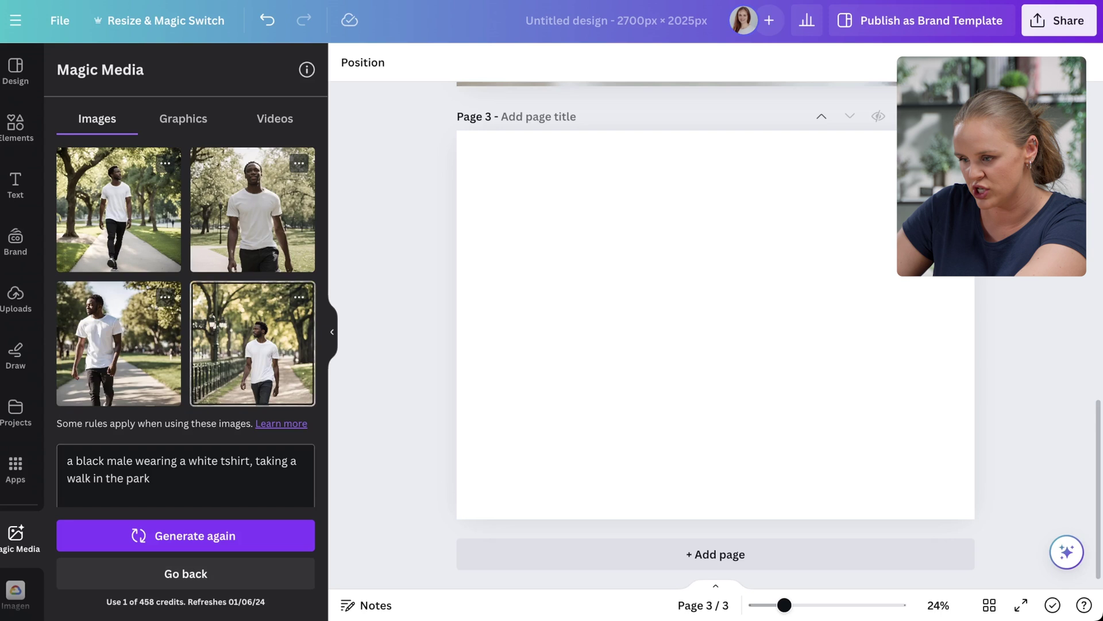
Step: Add a generated park photo to page 3, enlarge it, and swap in the closer front-facing shot
{"action": "left_click", "coordinate": [133, 197]}
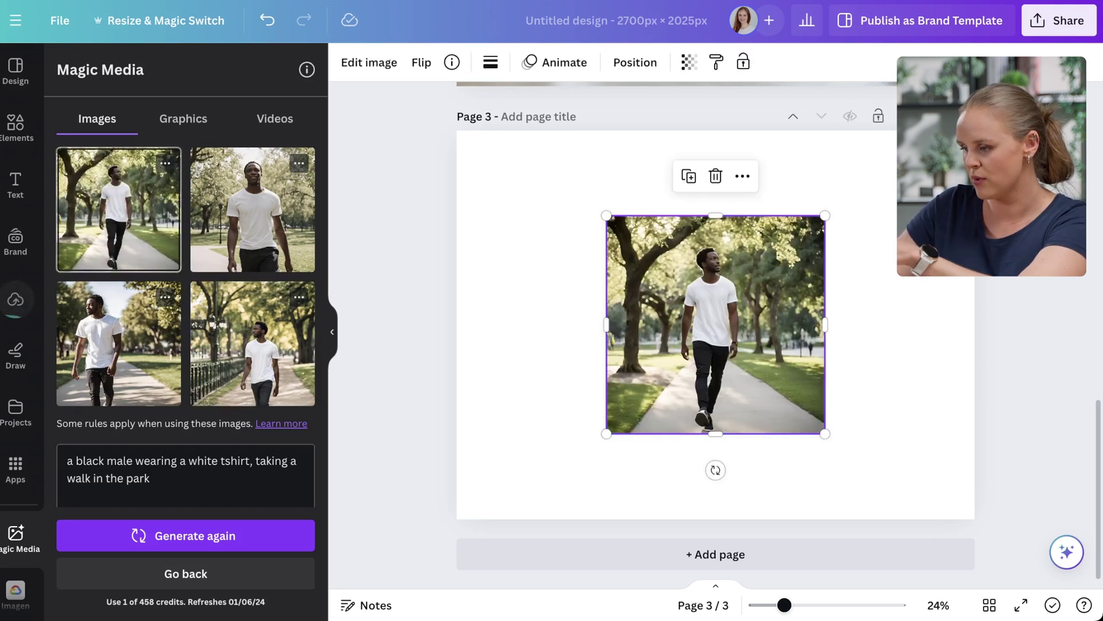
{"action": "left_click_drag", "start_coordinate": [825, 434], "coordinate": [973, 584]}
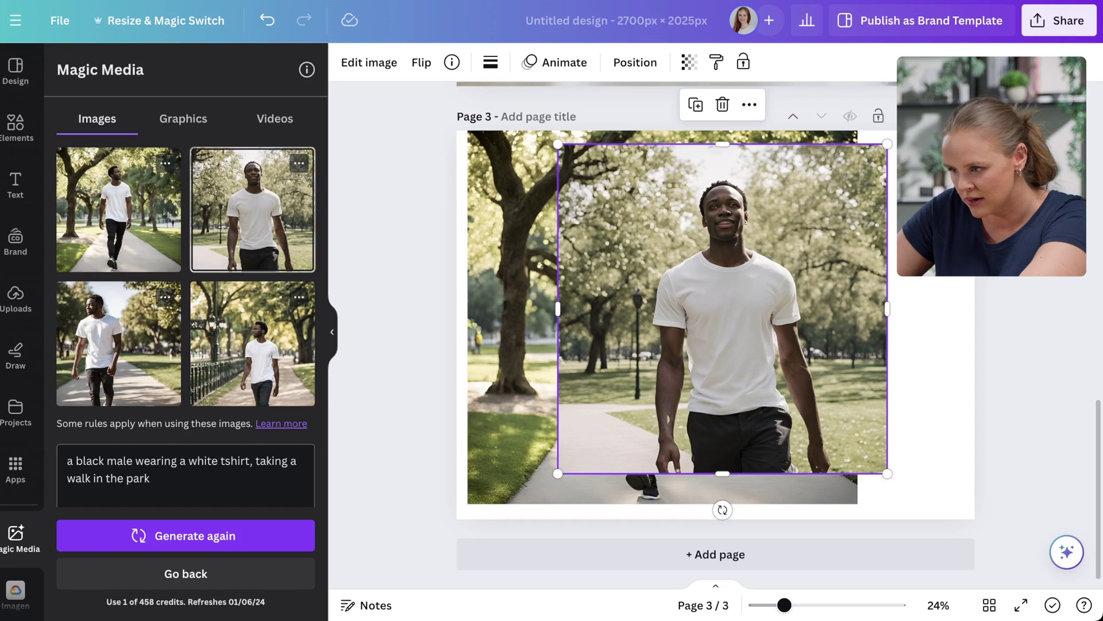
{"action": "left_click", "coordinate": [253, 210]}
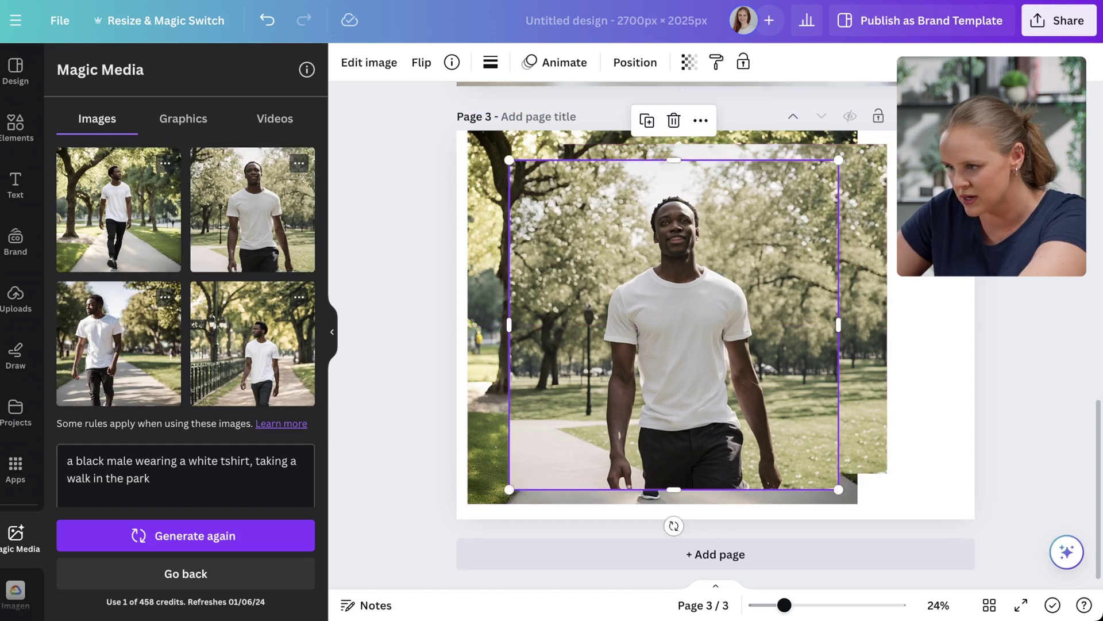
Step: Generate more variations like the front-facing photo, shift it left, and add the top-left variation
{"action": "left_click", "coordinate": [298, 162]}
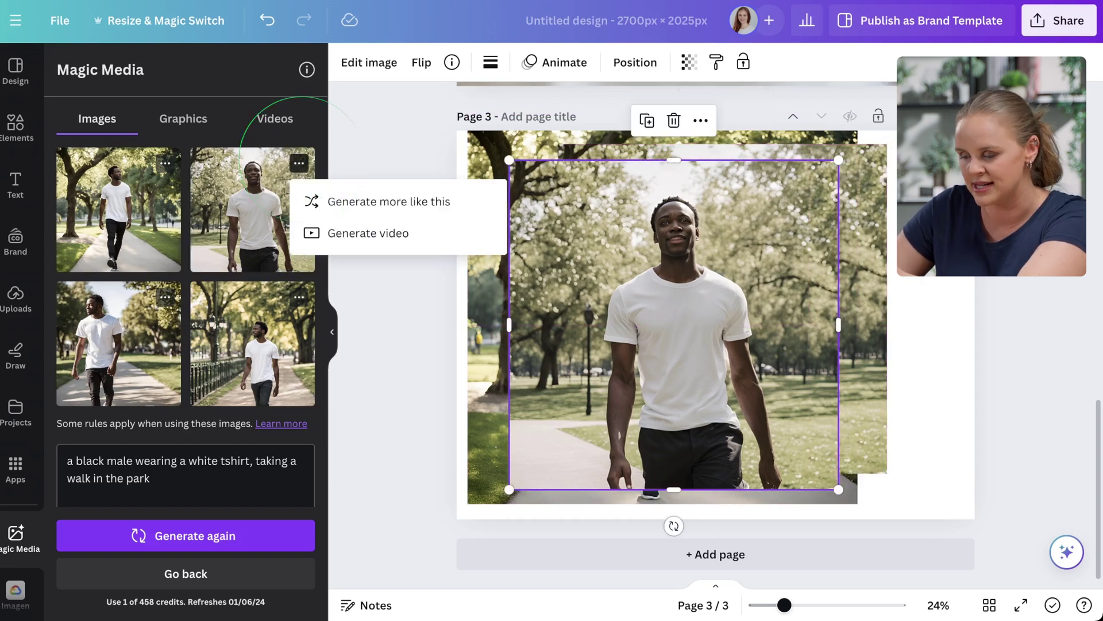
{"action": "left_click", "coordinate": [368, 200]}
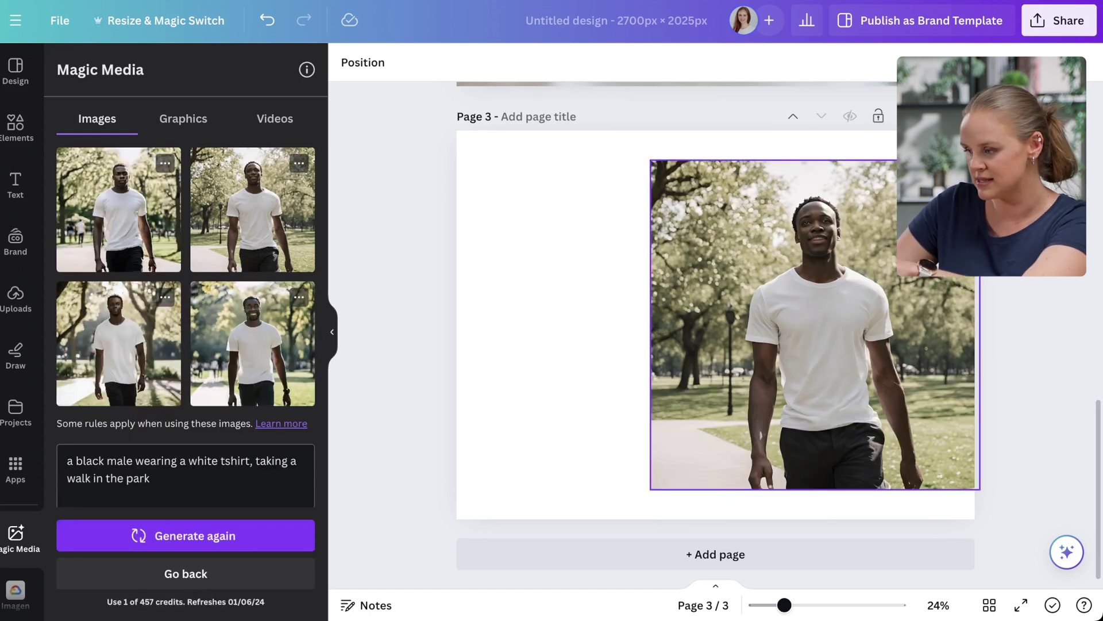
{"action": "left_click_drag", "start_coordinate": [815, 325], "coordinate": [677, 315]}
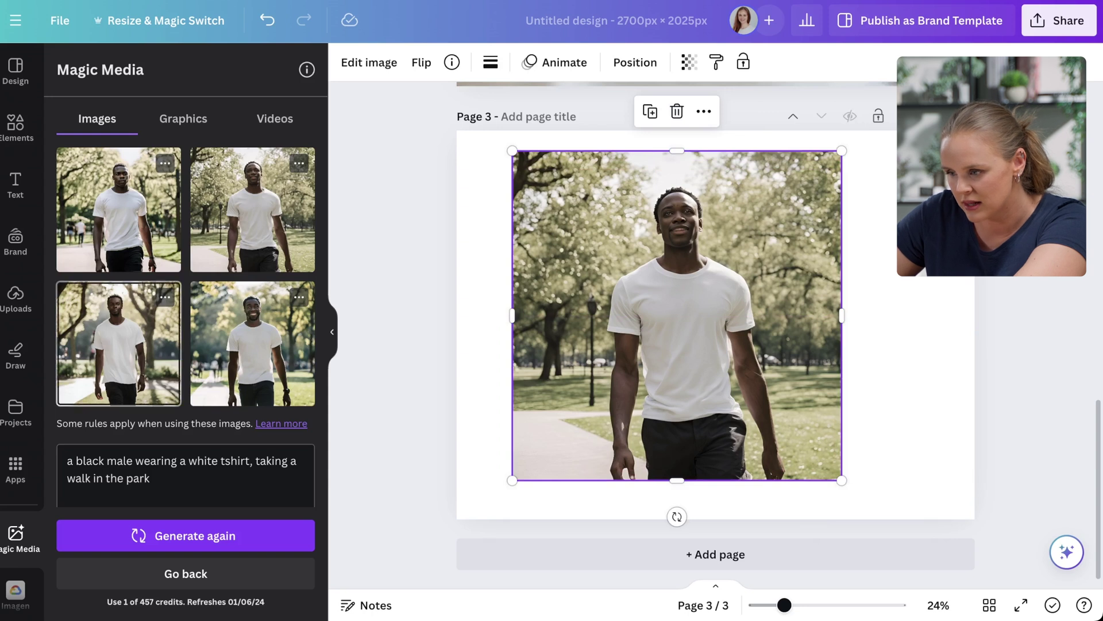
{"action": "left_click", "coordinate": [119, 209]}
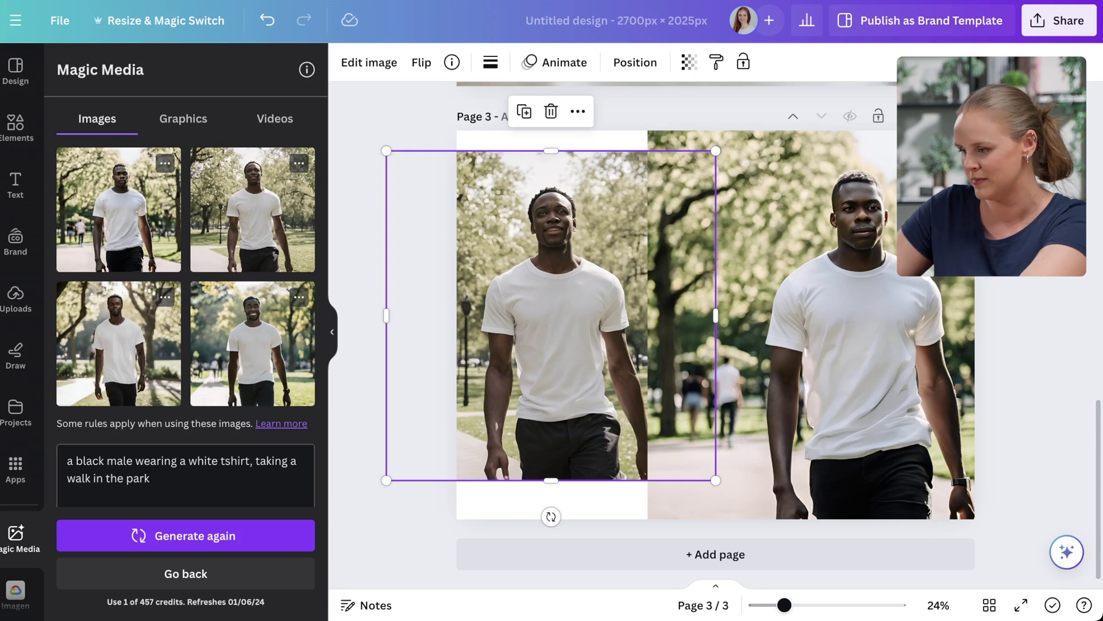
Step: Delete the right-hand photo and move the remaining park photo toward the page centre
{"action": "mouse_move", "coordinate": [551, 315]}
{"action": "left_mouse_down"}
{"action": "mouse_move", "coordinate": [568, 314]}
{"action": "mouse_move", "coordinate": [561, 308]}
{"action": "left_mouse_up"}
{"action": "left_click", "coordinate": [851, 345]}
{"action": "key", "text": "Delete"}
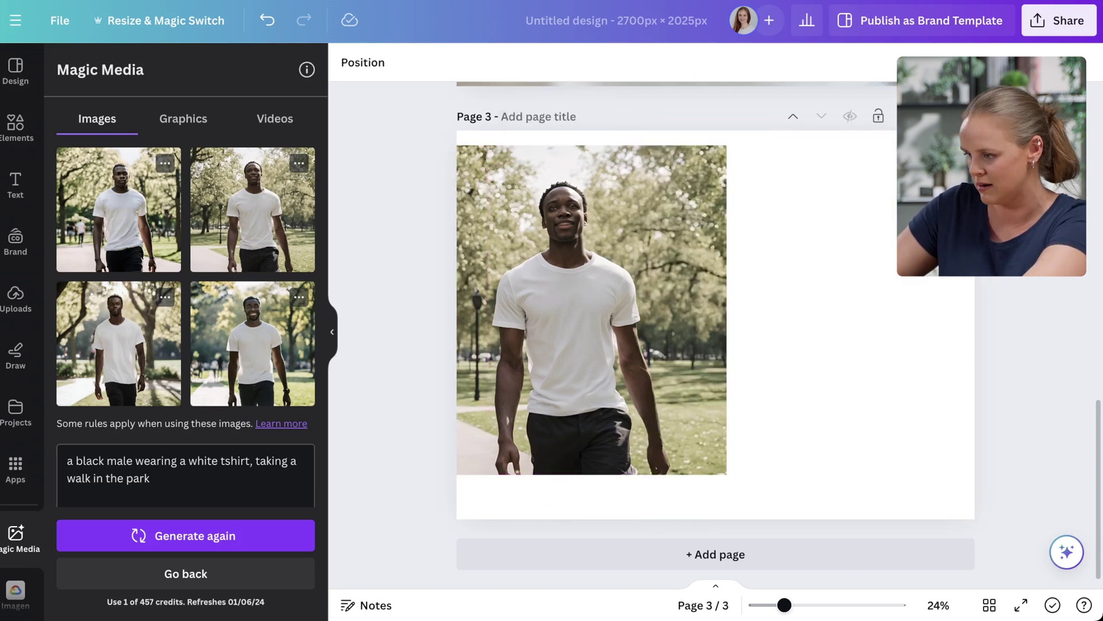
{"action": "left_click_drag", "start_coordinate": [592, 311], "coordinate": [665, 307]}
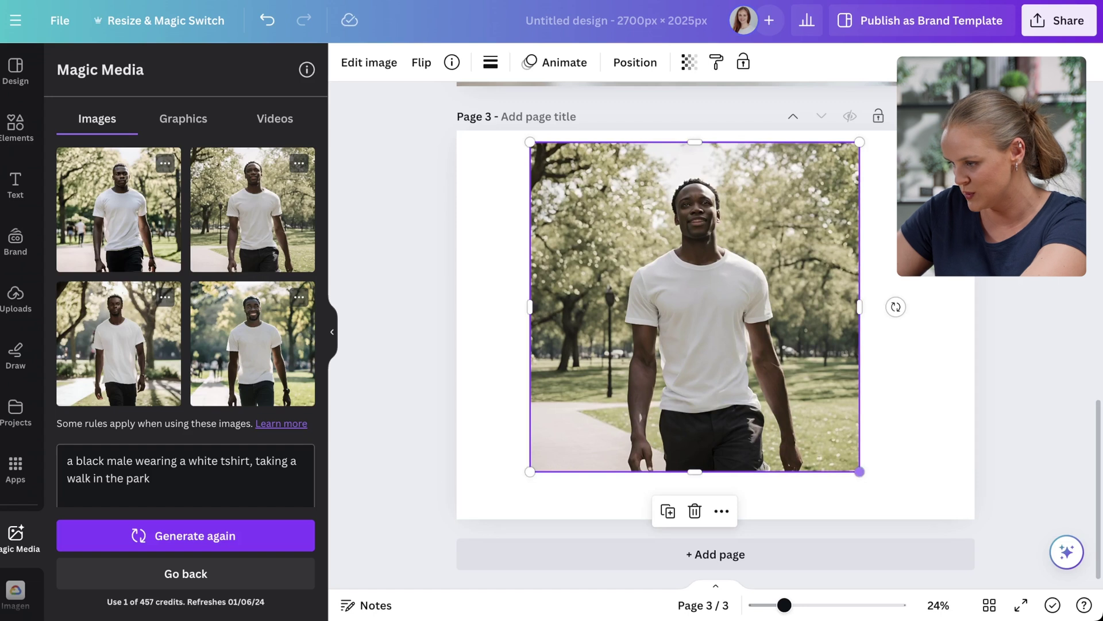
Step: Scale up and align the park photo so the white t-shirt torso fills page 3
{"action": "left_click_drag", "start_coordinate": [860, 471], "coordinate": [1048, 604]}
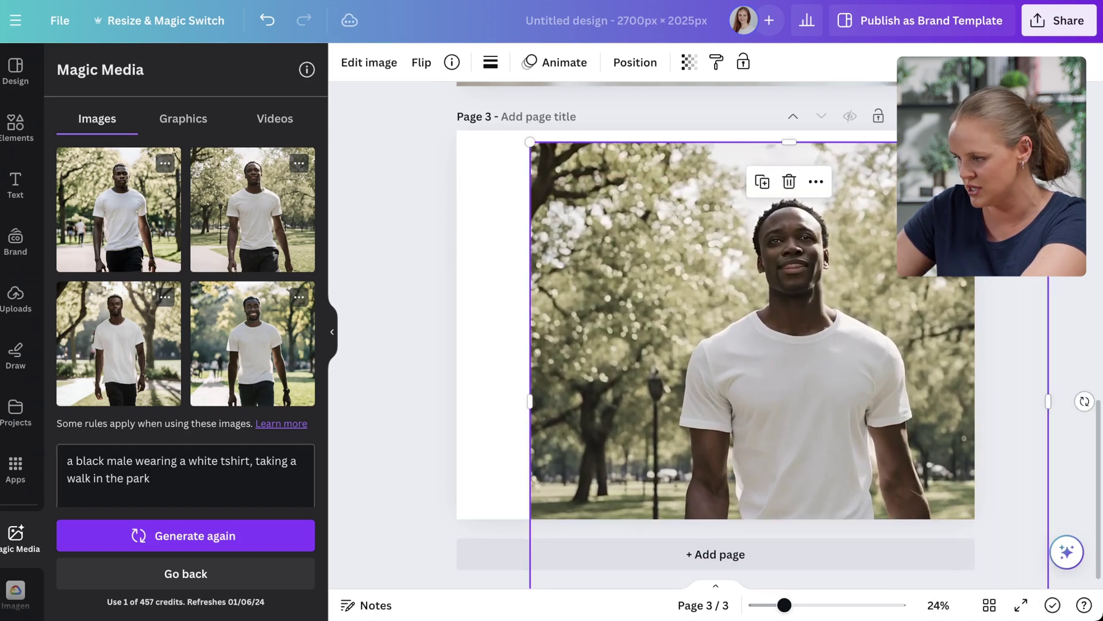
{"action": "left_click_drag", "start_coordinate": [747, 344], "coordinate": [669, 296]}
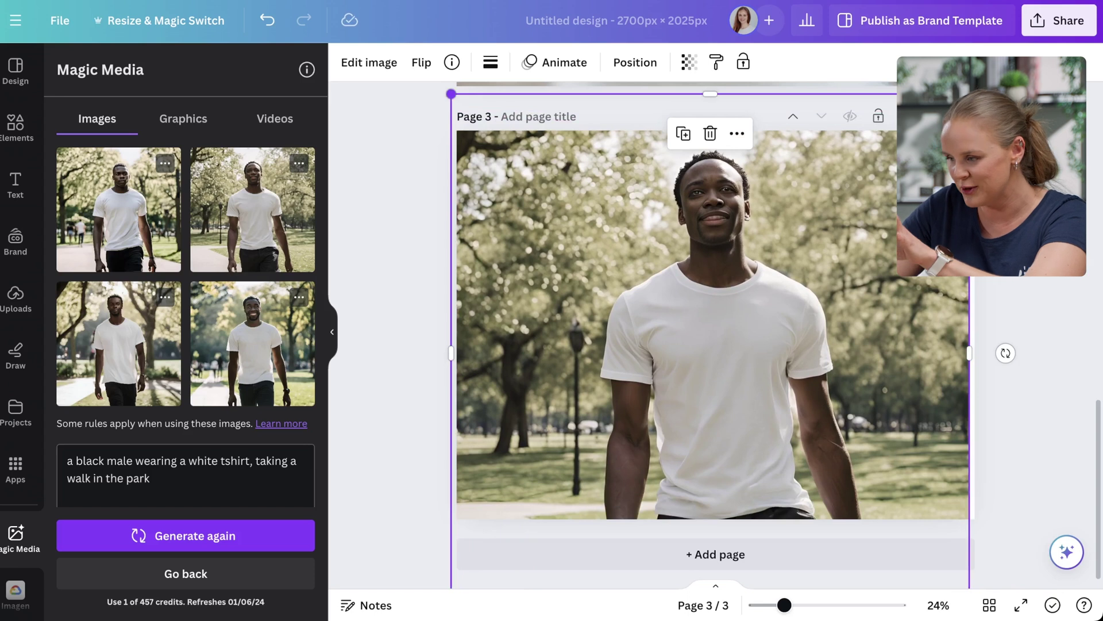
{"action": "left_click_drag", "start_coordinate": [452, 94], "coordinate": [366, 9]}
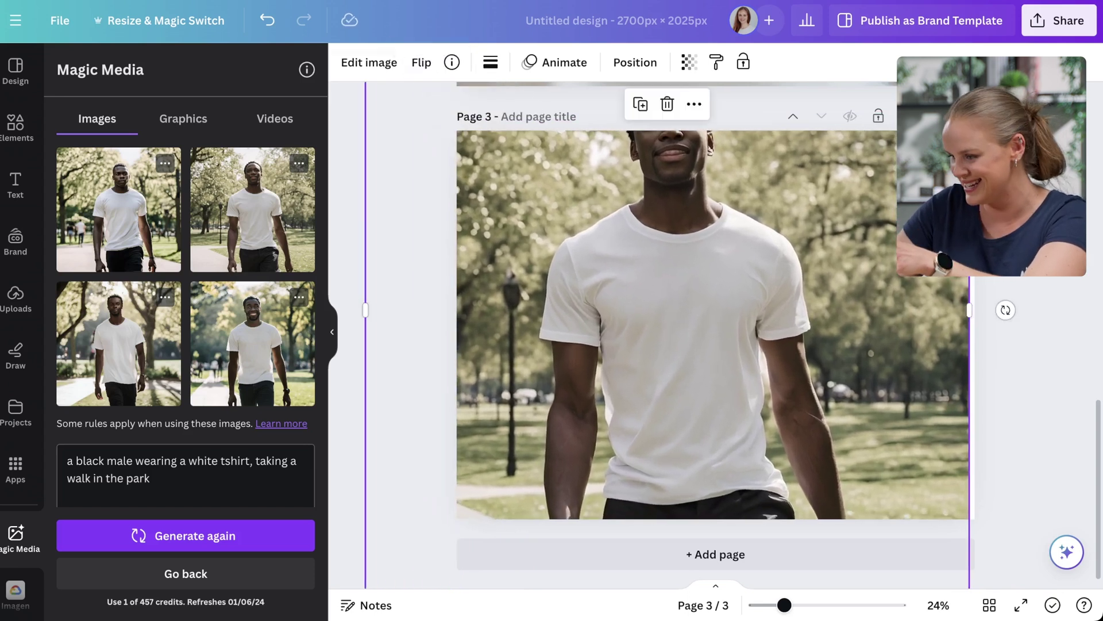
{"action": "left_click_drag", "start_coordinate": [712, 322], "coordinate": [747, 299]}
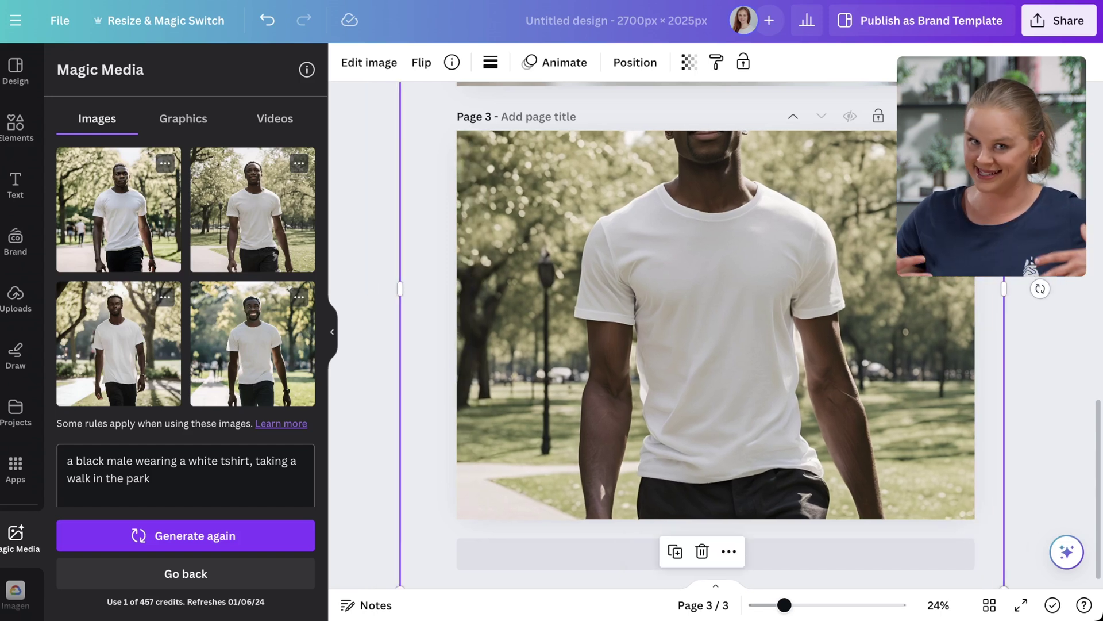
{"action": "left_click_drag", "start_coordinate": [747, 299], "coordinate": [729, 299]}
{"action": "scroll", "coordinate": [684, 333], "scroll_direction": "down", "scroll_amount": 1}
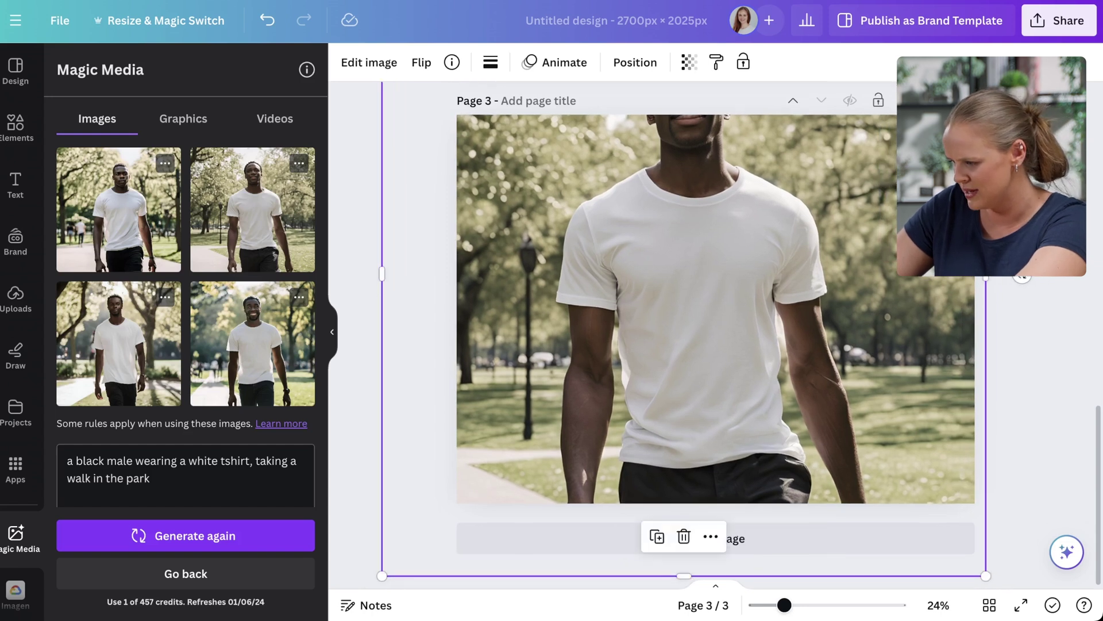
{"action": "left_click_drag", "start_coordinate": [986, 575], "coordinate": [1078, 609]}
{"action": "left_click_drag", "start_coordinate": [719, 310], "coordinate": [691, 277]}
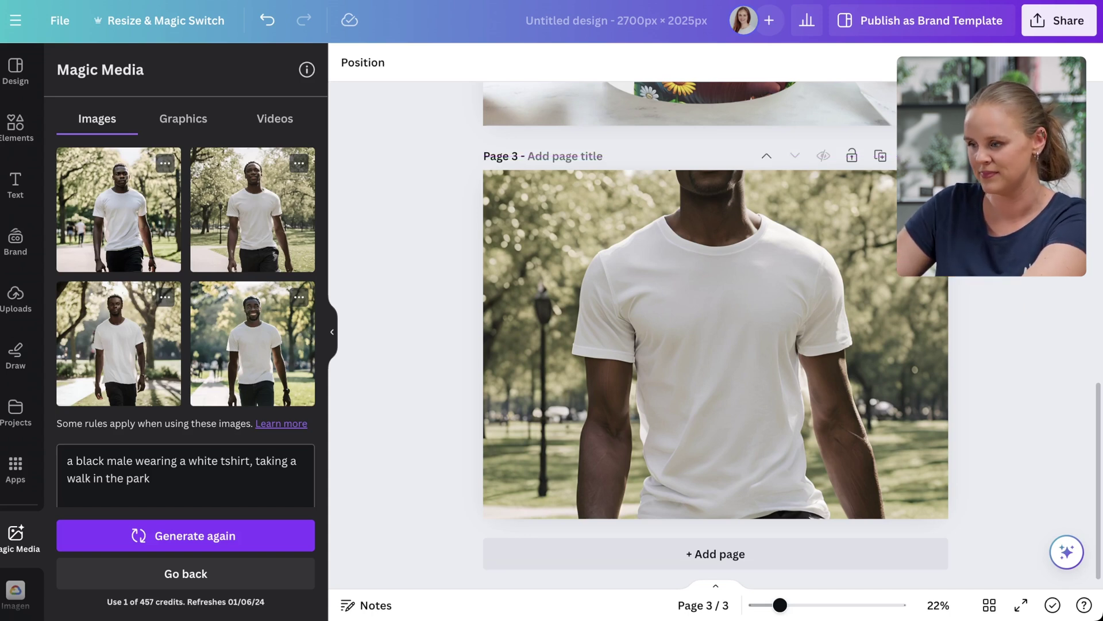
{"action": "left_click", "coordinate": [715, 344]}
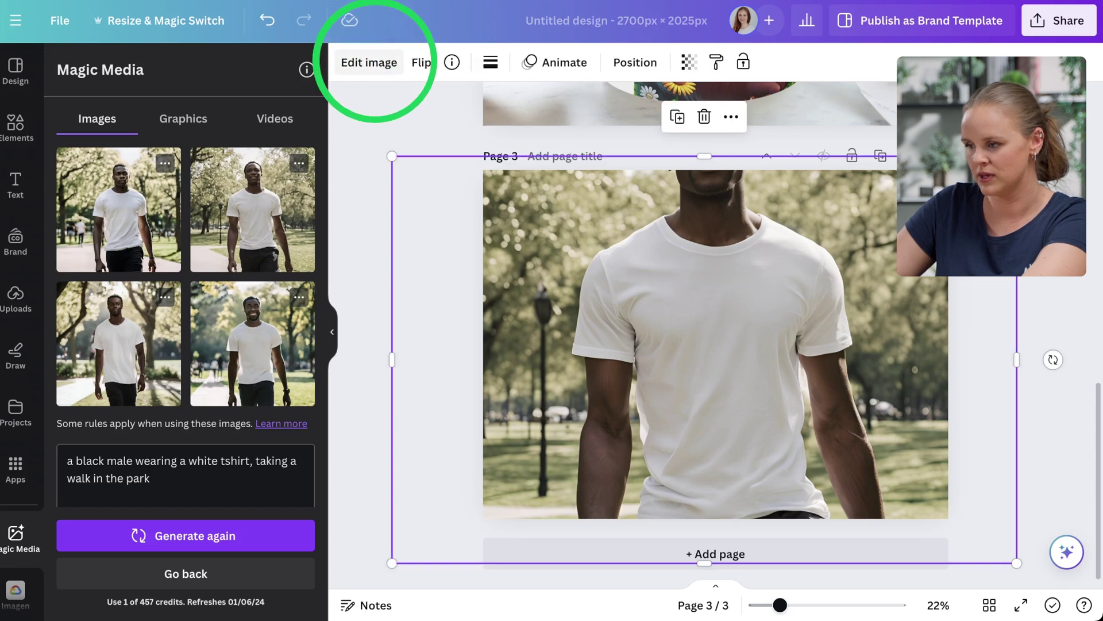
Step: Magic-erase the creases across the shirt front, leaving a plain white chest area
{"action": "left_click", "coordinate": [369, 62]}
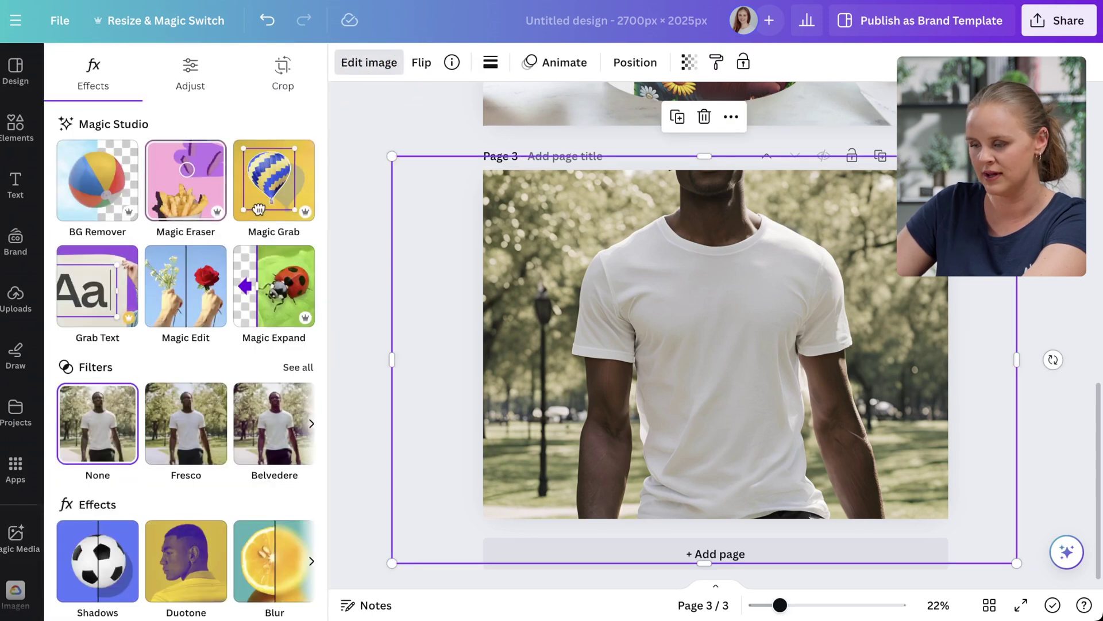
{"action": "left_click", "coordinate": [183, 178]}
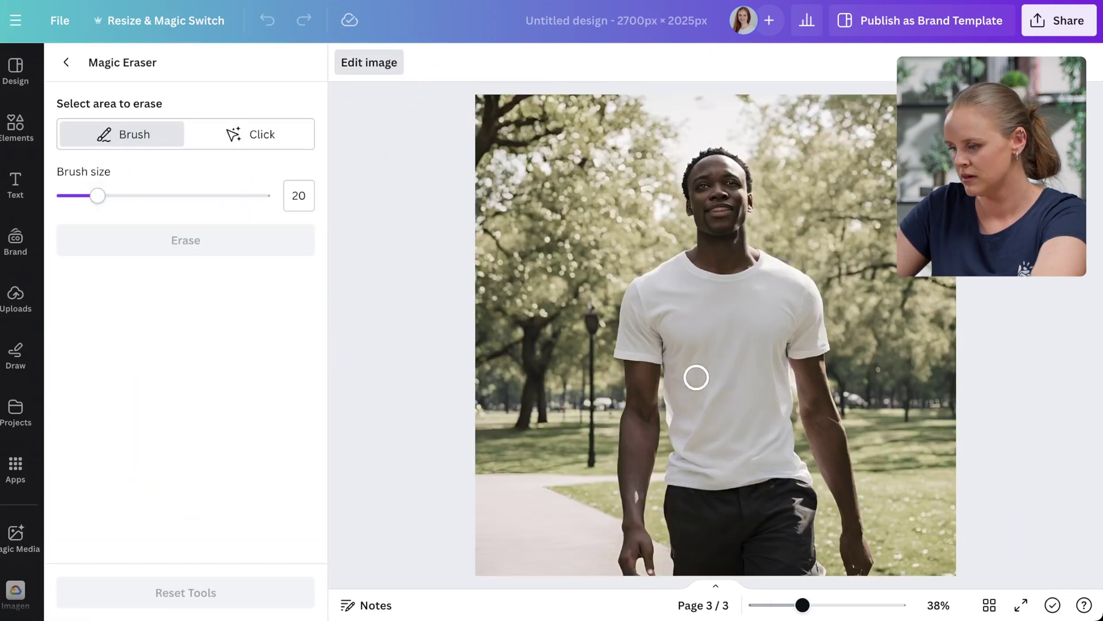
{"action": "scroll", "coordinate": [755, 397], "scroll_direction": "up", "scroll_amount": 10}
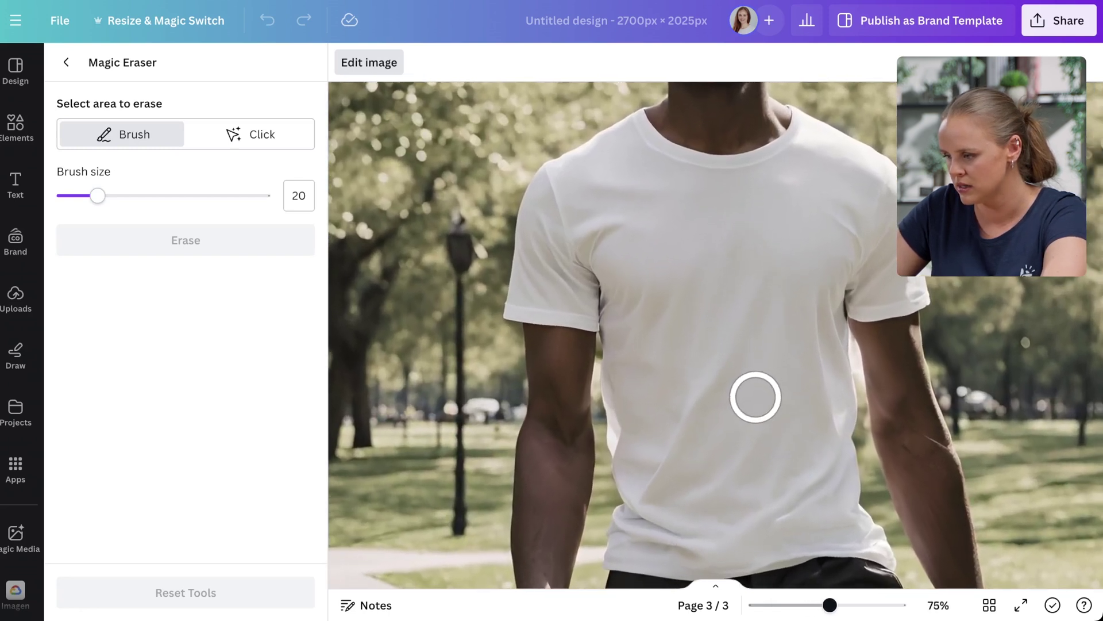
{"action": "scroll", "coordinate": [755, 397], "scroll_direction": "up", "scroll_amount": 1}
{"action": "mouse_move", "coordinate": [764, 280]}
{"action": "left_mouse_down"}
{"action": "mouse_move", "coordinate": [686, 420]}
{"action": "mouse_move", "coordinate": [716, 280]}
{"action": "mouse_move", "coordinate": [671, 336]}
{"action": "mouse_move", "coordinate": [638, 296]}
{"action": "mouse_move", "coordinate": [647, 347]}
{"action": "mouse_move", "coordinate": [758, 341]}
{"action": "mouse_move", "coordinate": [797, 297]}
{"action": "mouse_move", "coordinate": [810, 372]}
{"action": "mouse_move", "coordinate": [784, 292]}
{"action": "mouse_move", "coordinate": [671, 451]}
{"action": "mouse_move", "coordinate": [727, 411]}
{"action": "mouse_move", "coordinate": [731, 447]}
{"action": "mouse_move", "coordinate": [712, 463]}
{"action": "left_mouse_up"}
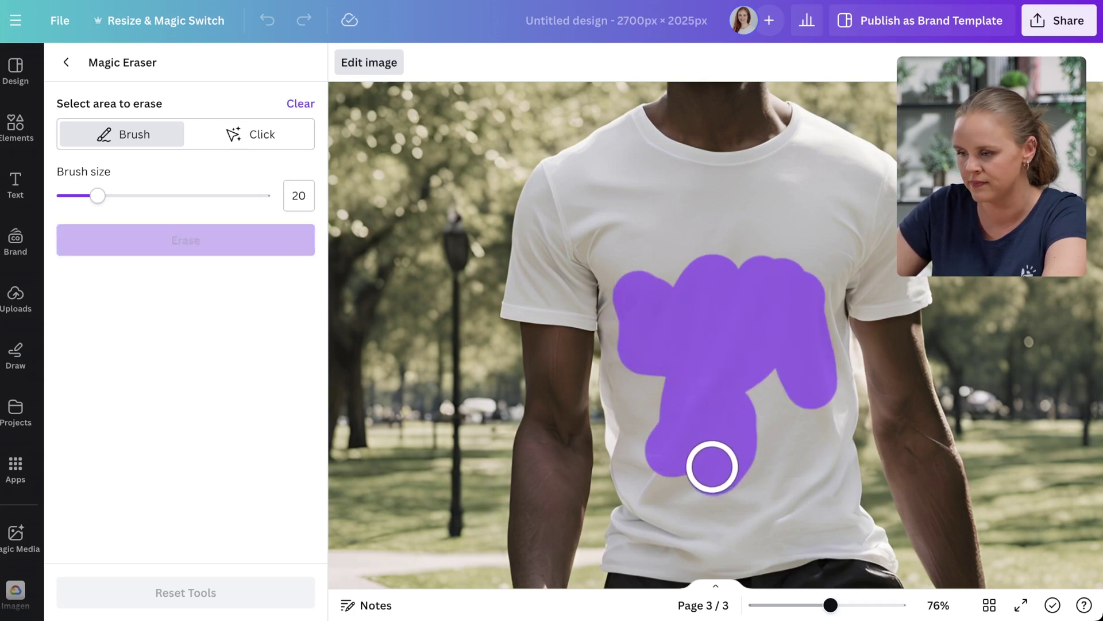
{"action": "left_click", "coordinate": [185, 241]}
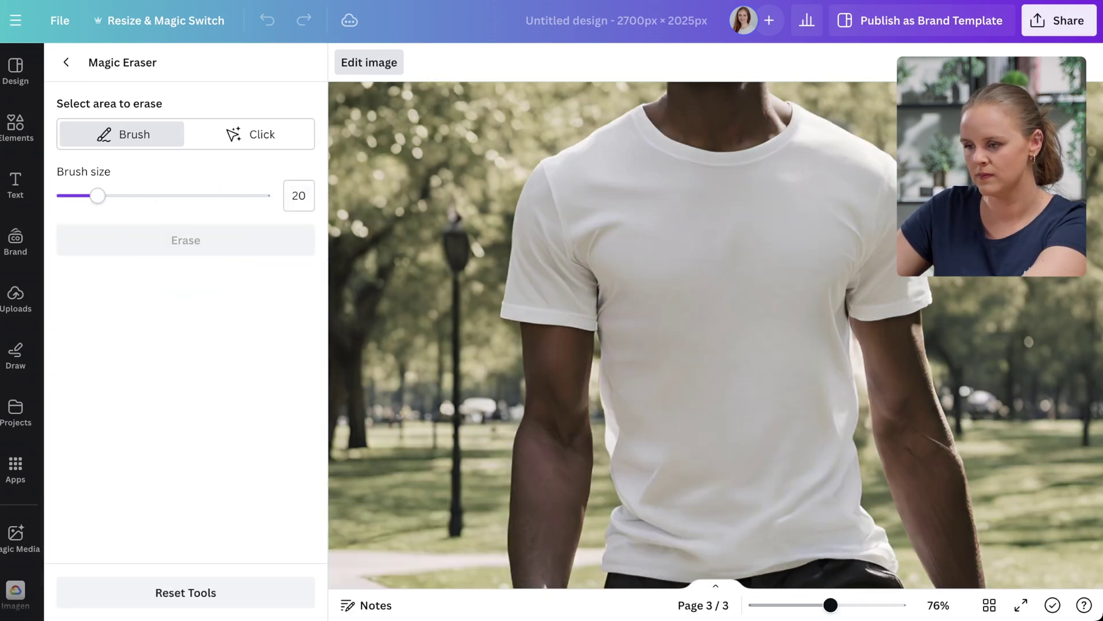
{"action": "left_click", "coordinate": [66, 62]}
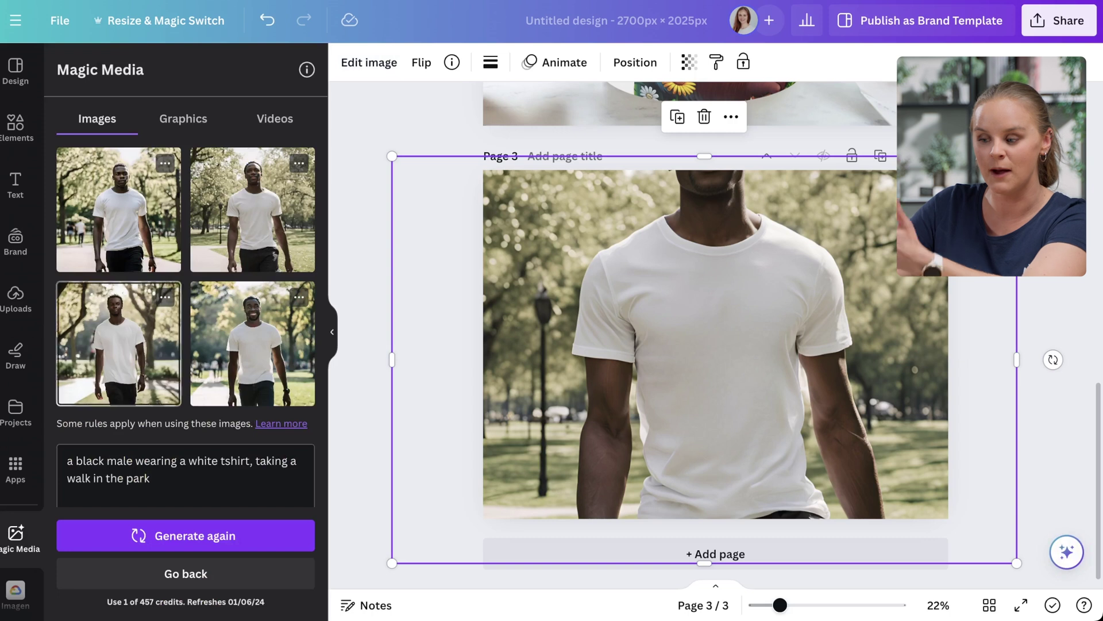
Step: Add the SKATE graphic from Uploads and scale it down onto the shirt's chest
{"action": "left_click", "coordinate": [16, 293]}
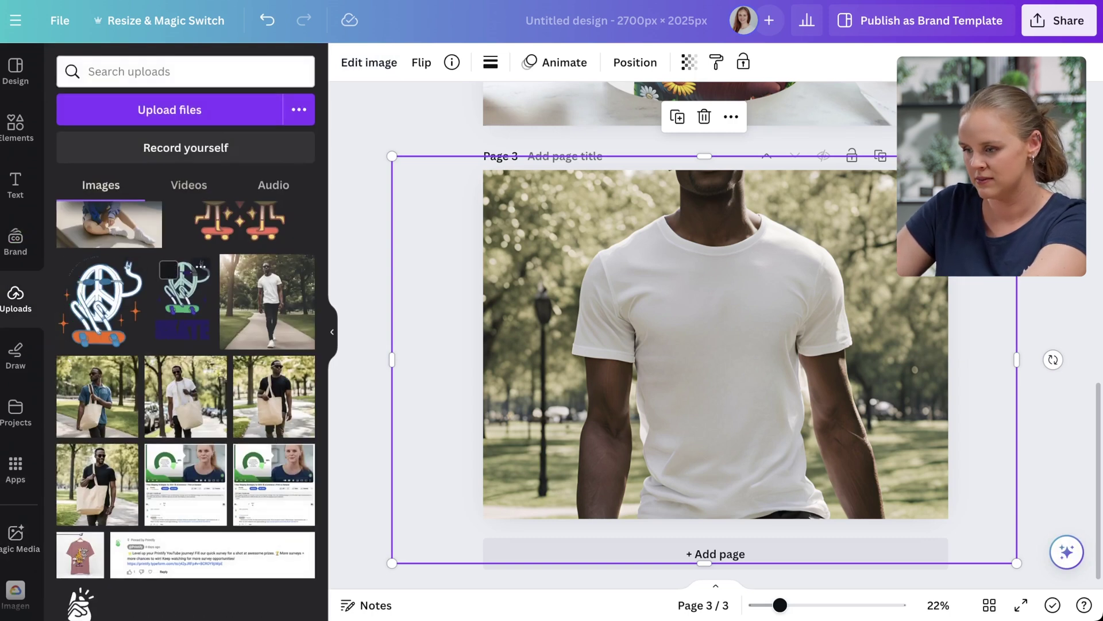
{"action": "left_click", "coordinate": [182, 299]}
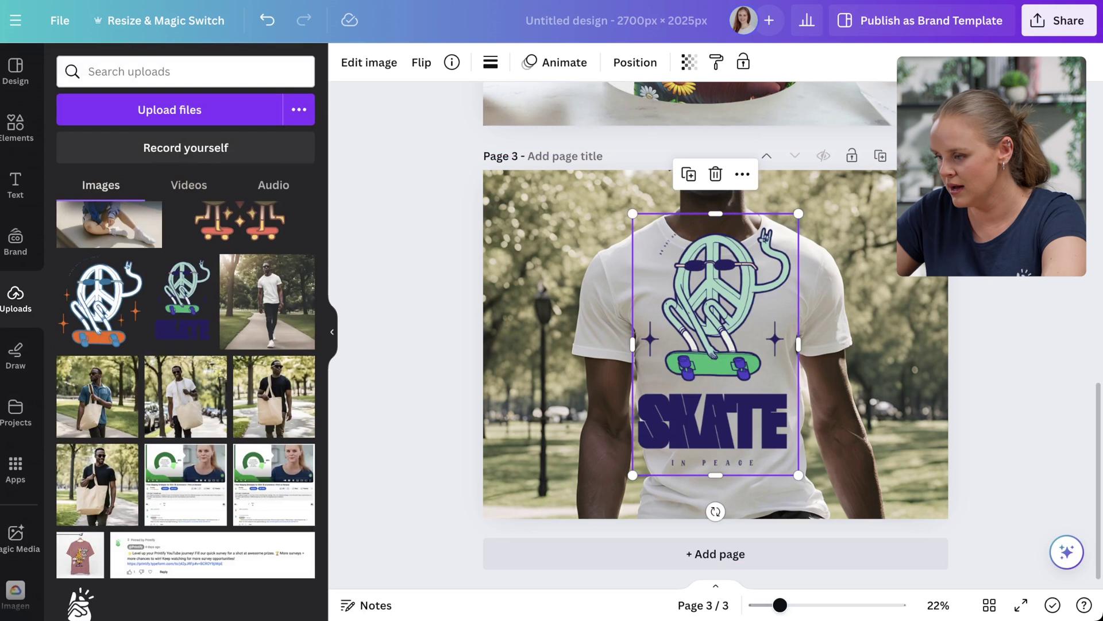
{"action": "left_click_drag", "start_coordinate": [633, 213], "coordinate": [677, 284]}
{"action": "left_click_drag", "start_coordinate": [774, 374], "coordinate": [753, 363]}
{"action": "left_click_drag", "start_coordinate": [776, 272], "coordinate": [759, 296]}
{"action": "mouse_move", "coordinate": [741, 357]}
{"action": "left_mouse_down"}
{"action": "mouse_move", "coordinate": [757, 350]}
{"action": "mouse_move", "coordinate": [750, 344]}
{"action": "left_mouse_up"}
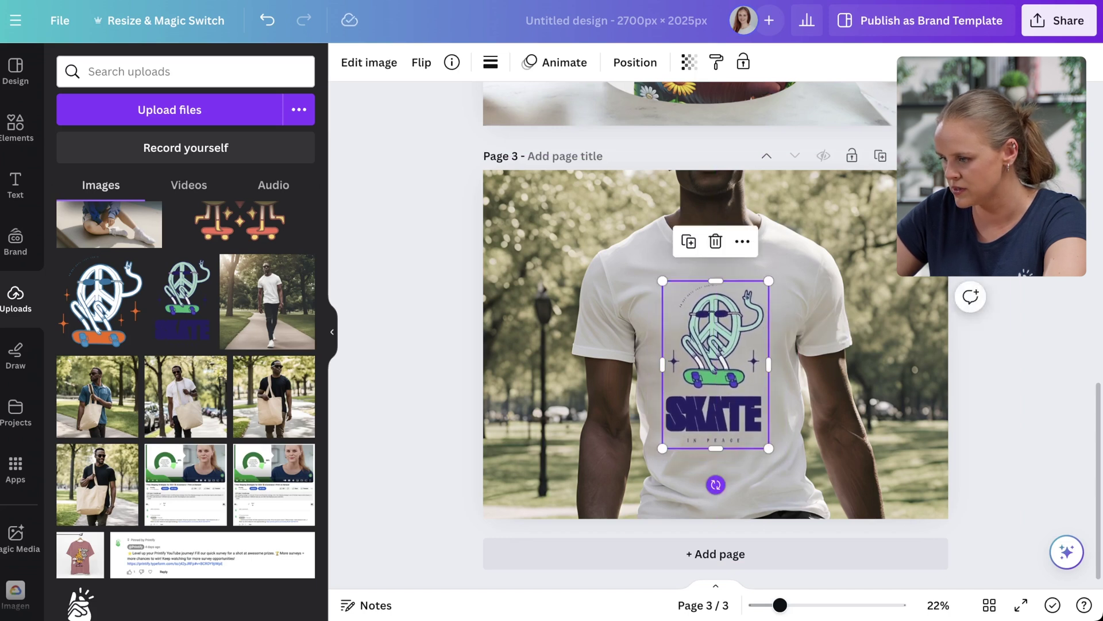
Step: Tilt the SKATE graphic to -2° and leave its transparency at 100
{"action": "left_click_drag", "start_coordinate": [716, 485], "coordinate": [721, 485]}
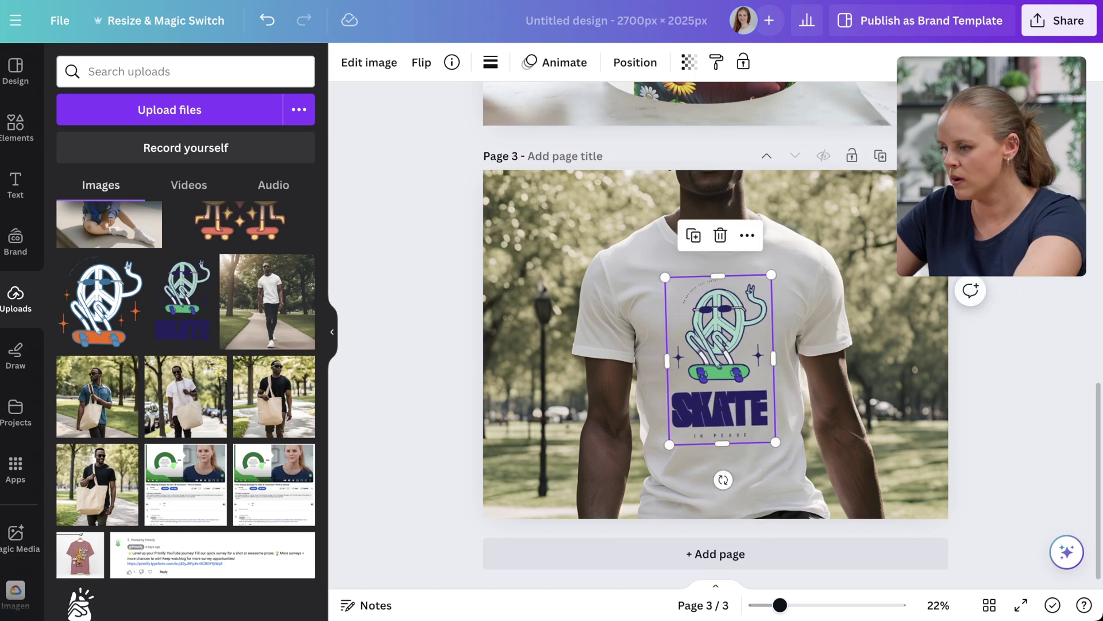
{"action": "left_click", "coordinate": [689, 62]}
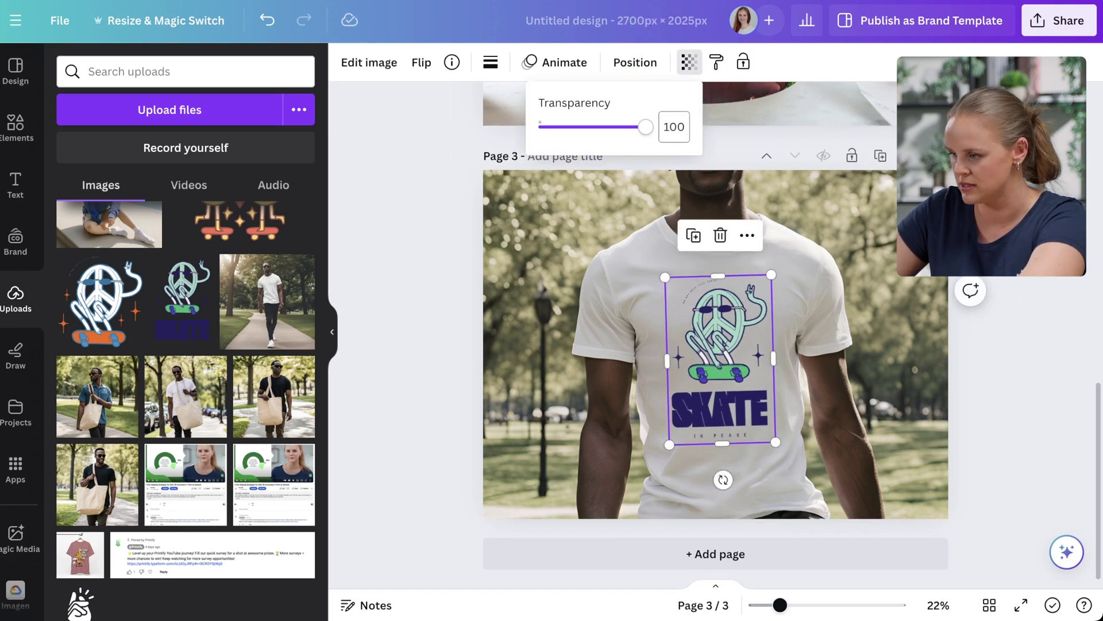
{"action": "key", "text": "Escape"}
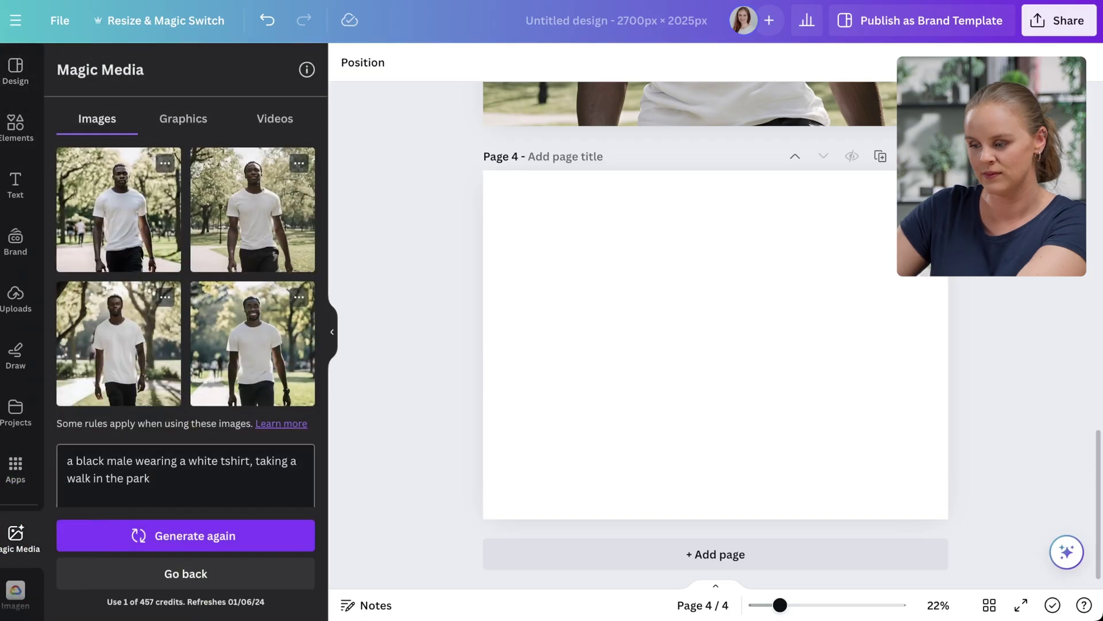
Step: Replace the Magic Media prompt with a bedroom mockup description ('a mockup photo of a bl…') and generate
{"action": "key", "text": "ctrl+a"}
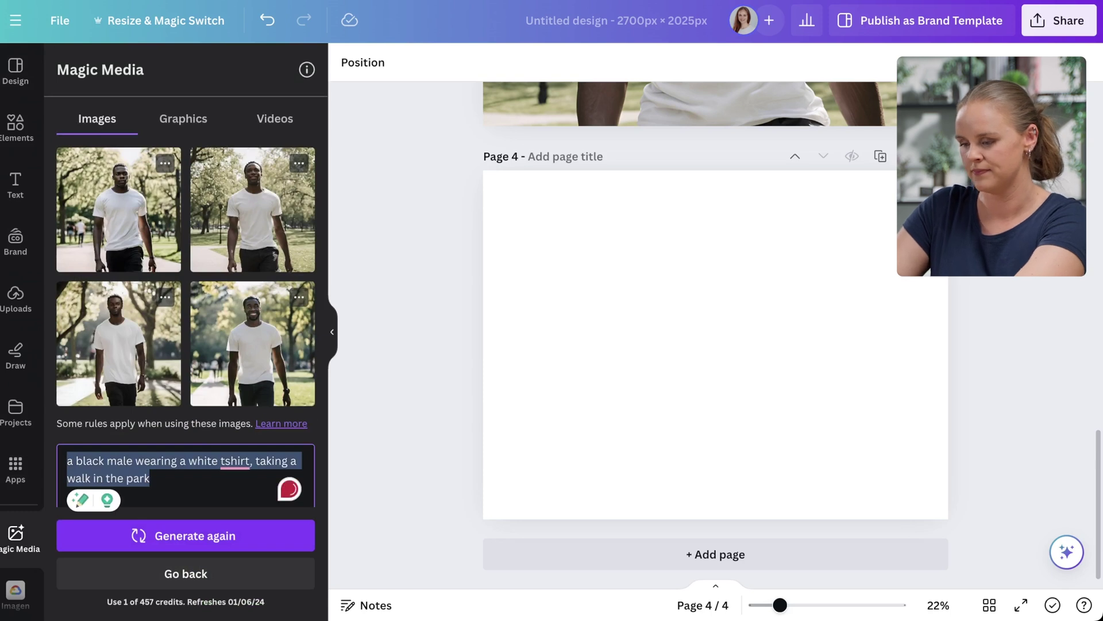
{"action": "type", "text": "a mockup photo of a"}
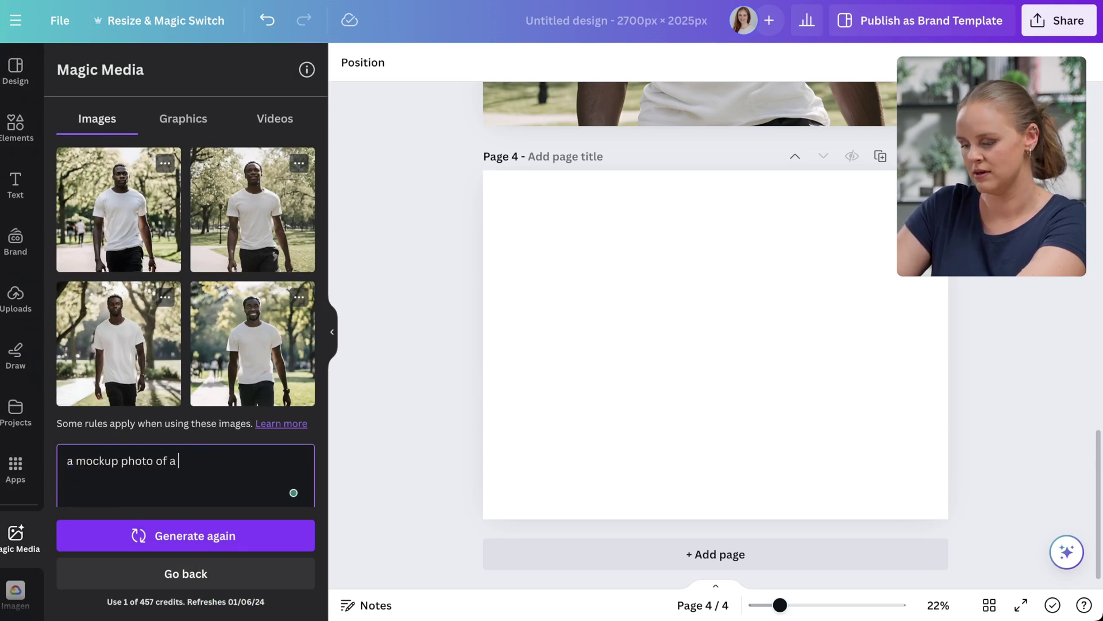
{"action": "type", "text": " blank bedroom wall"}
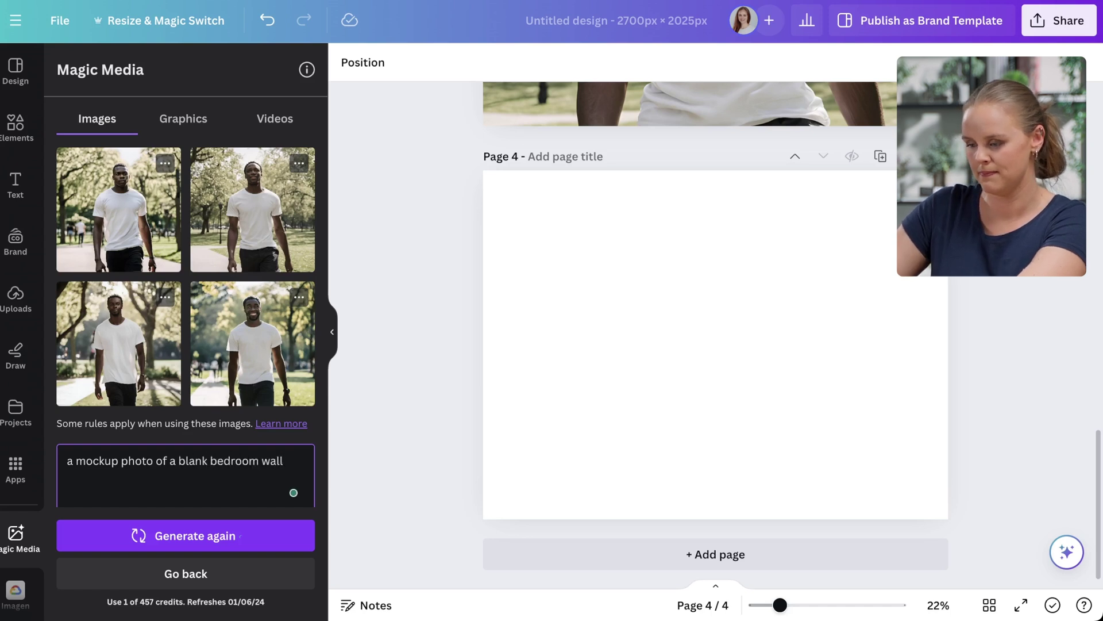
{"action": "left_click", "coordinate": [236, 536]}
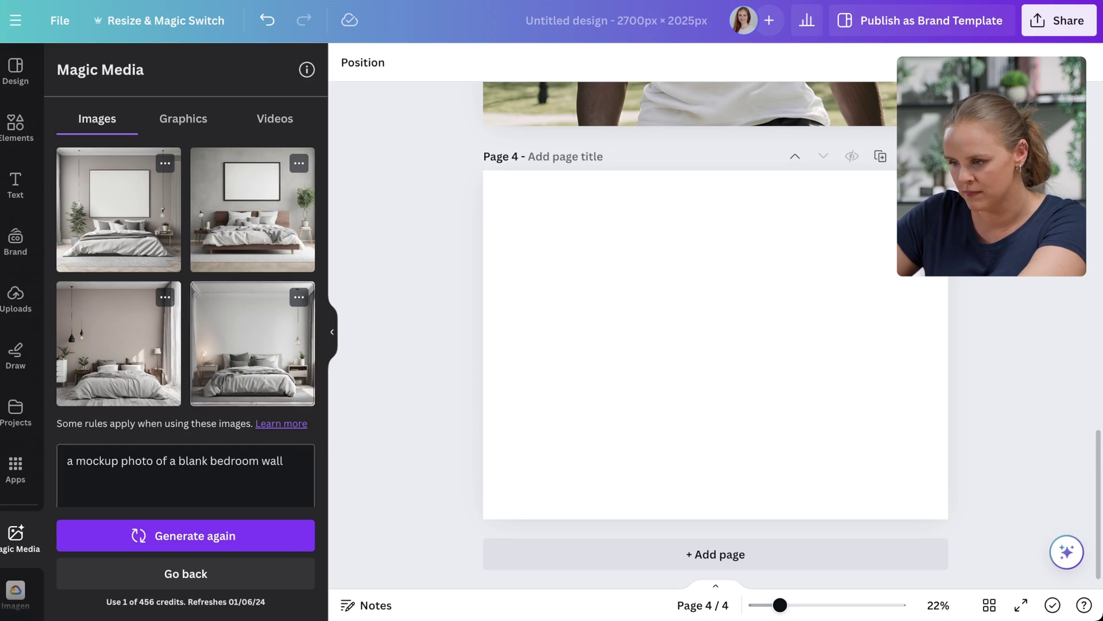
Step: Add the bottom-left bedroom image to page 4 and enlarge it past all page edges
{"action": "left_click", "coordinate": [119, 343]}
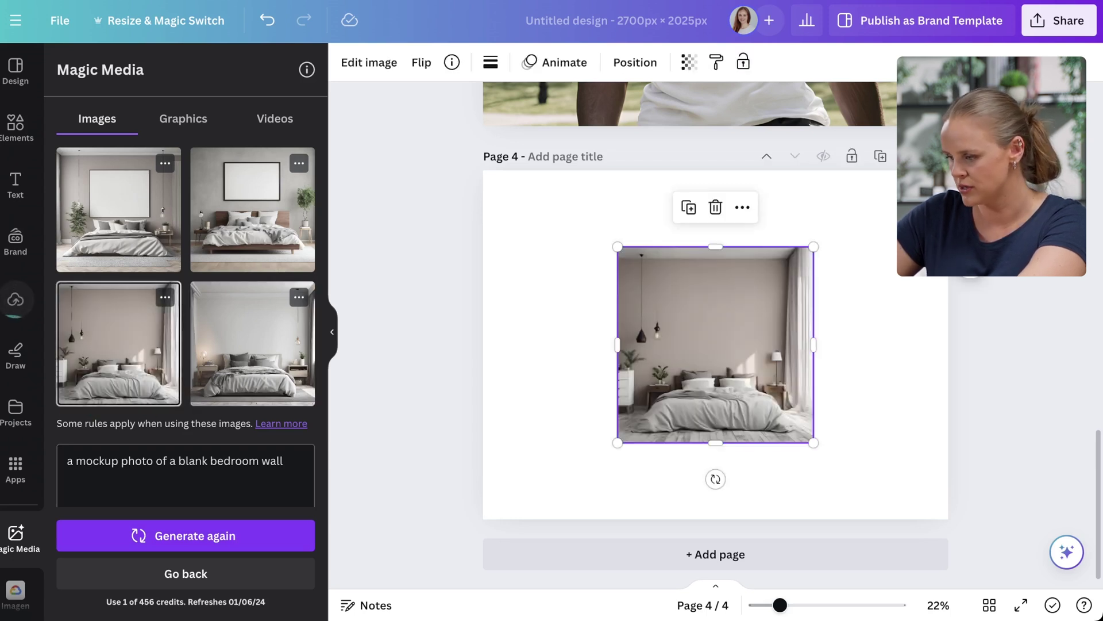
{"action": "left_click_drag", "start_coordinate": [617, 443], "coordinate": [498, 561]}
{"action": "left_click_drag", "start_coordinate": [655, 402], "coordinate": [647, 324]}
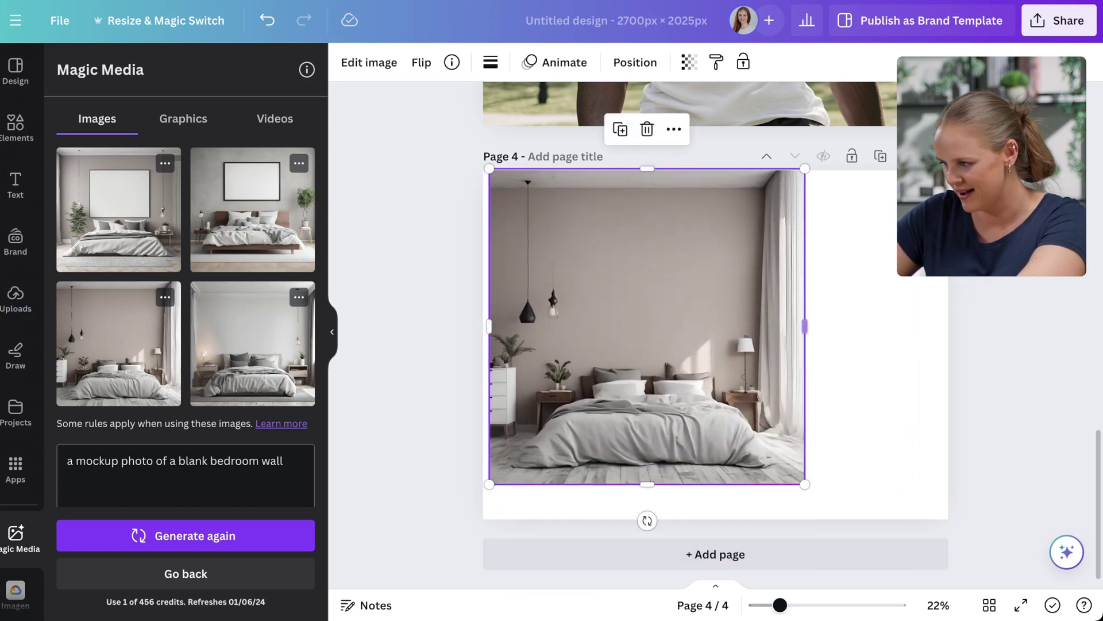
{"action": "left_click_drag", "start_coordinate": [805, 484], "coordinate": [879, 557]}
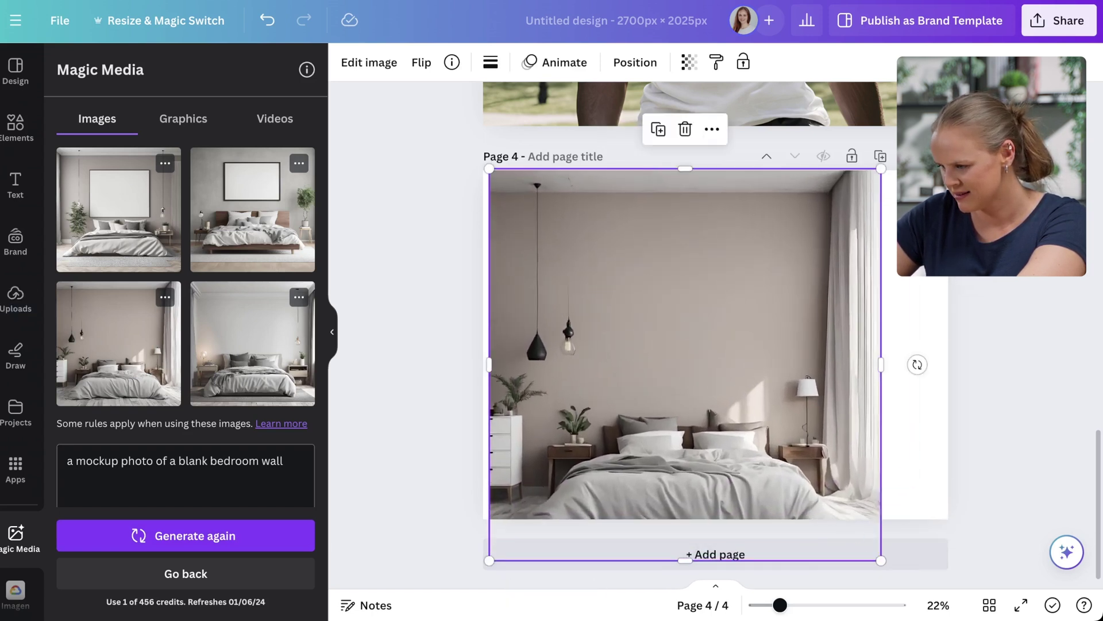
{"action": "left_click_drag", "start_coordinate": [746, 402], "coordinate": [828, 362]}
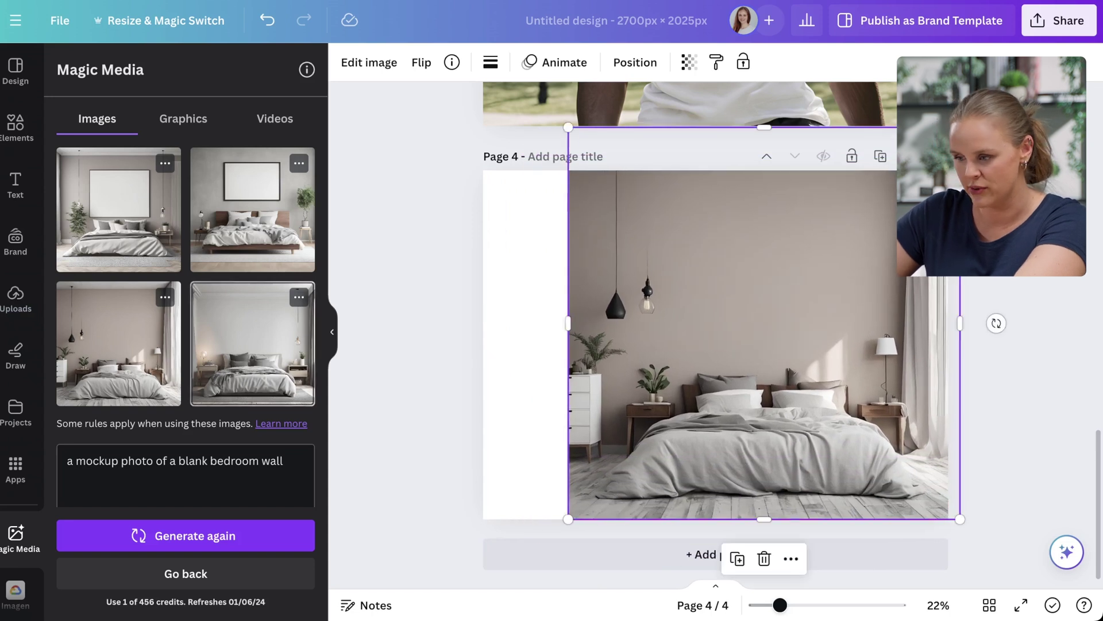
{"action": "left_click", "coordinate": [165, 297]}
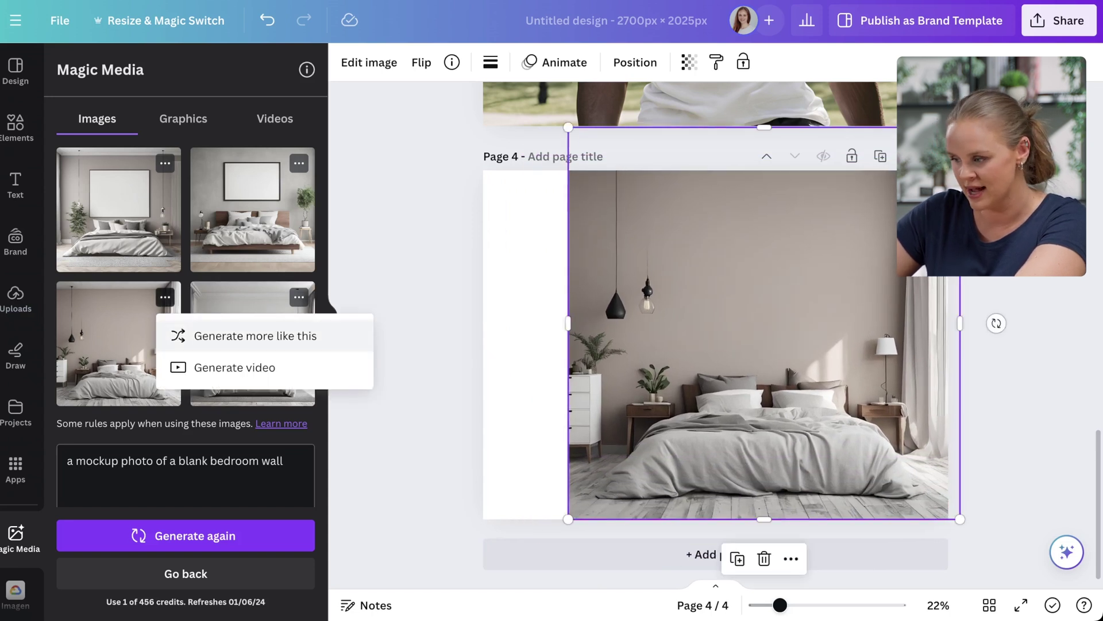
{"action": "key", "text": "Escape"}
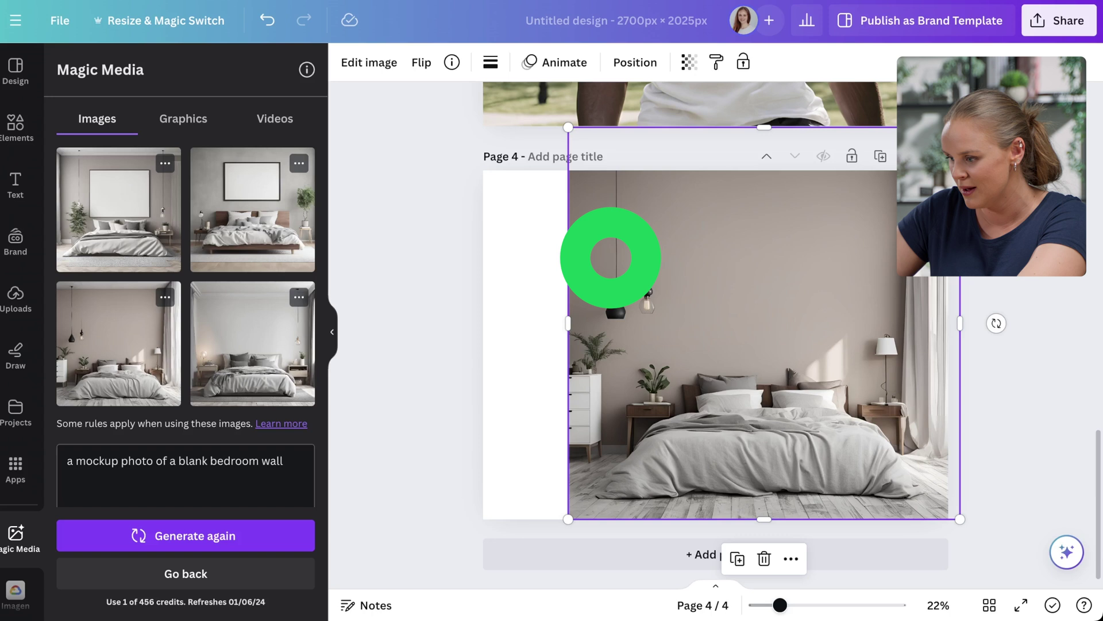
{"action": "left_click_drag", "start_coordinate": [611, 254], "coordinate": [508, 194]}
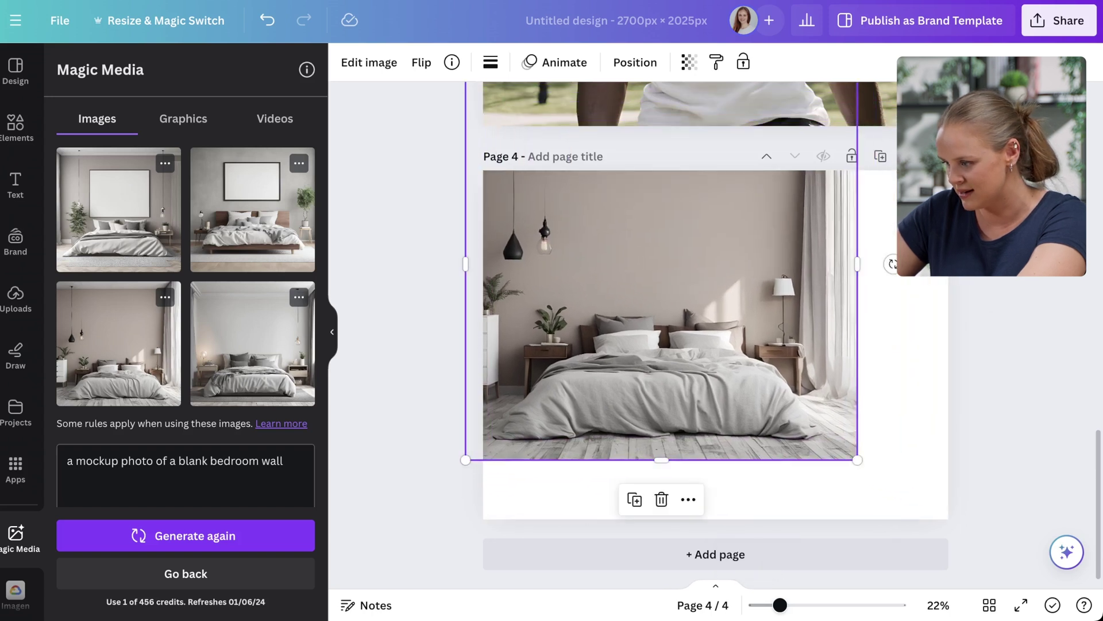
{"action": "left_click_drag", "start_coordinate": [857, 459], "coordinate": [969, 528]}
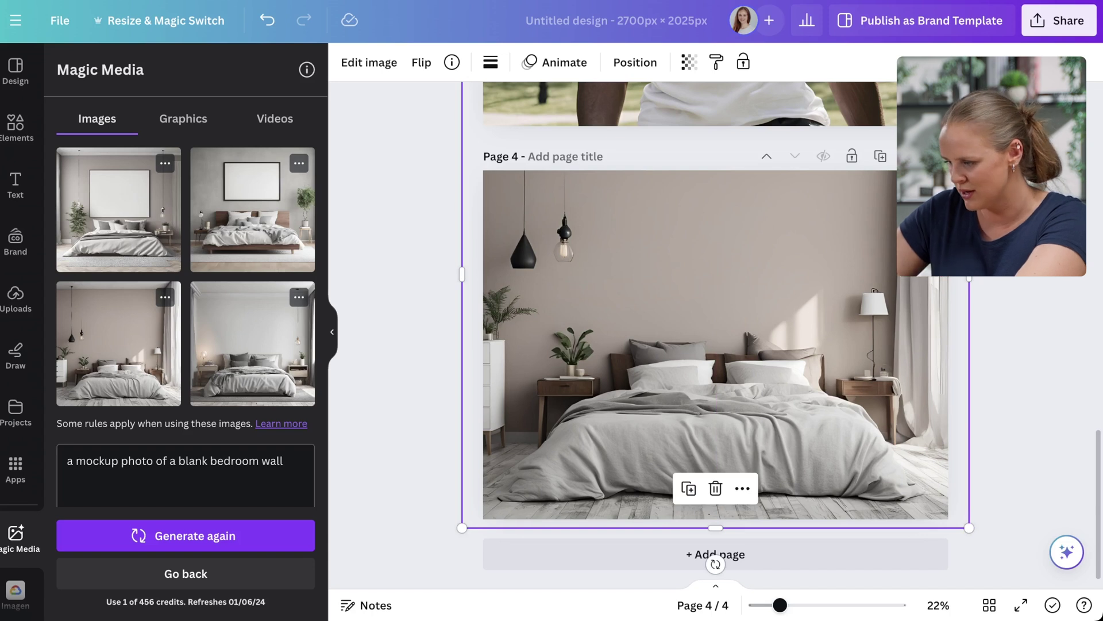
{"action": "left_click_drag", "start_coordinate": [969, 527], "coordinate": [1053, 609]}
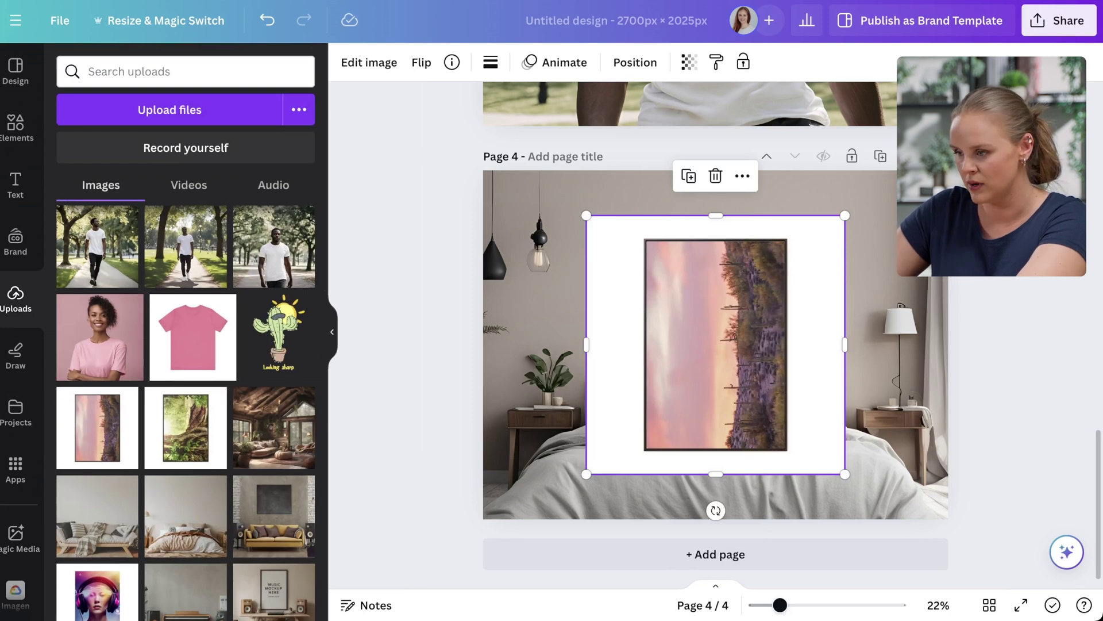
Step: Remove the poster's white background, rotate it to landscape, and hang it smaller above the bed
{"action": "left_click", "coordinate": [369, 62]}
{"action": "left_click", "coordinate": [98, 183]}
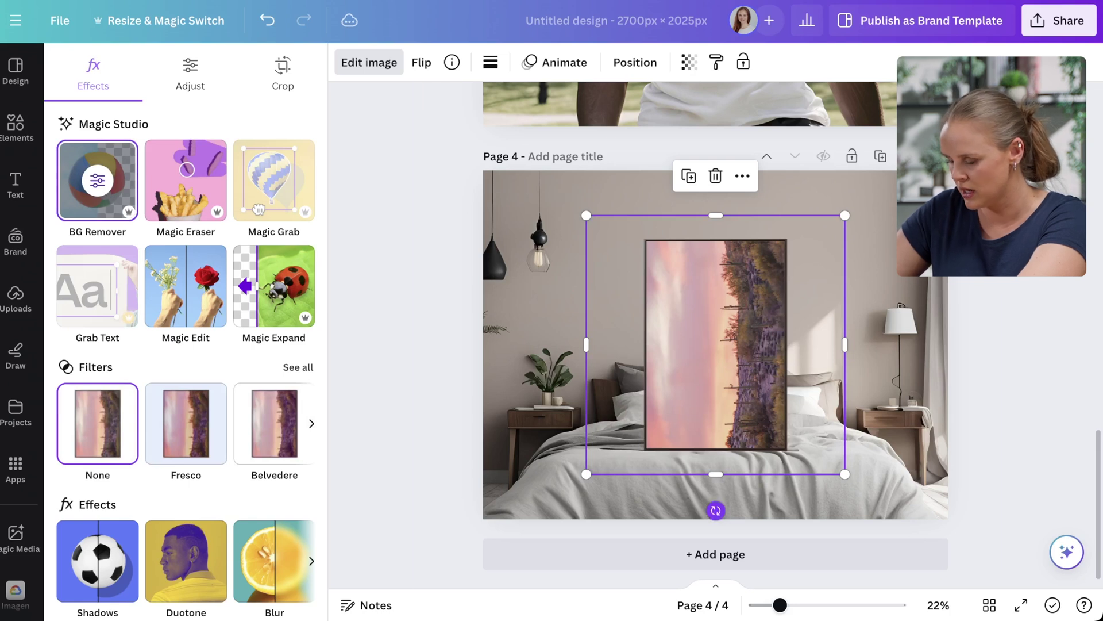
{"action": "left_click_drag", "start_coordinate": [715, 511], "coordinate": [753, 506]}
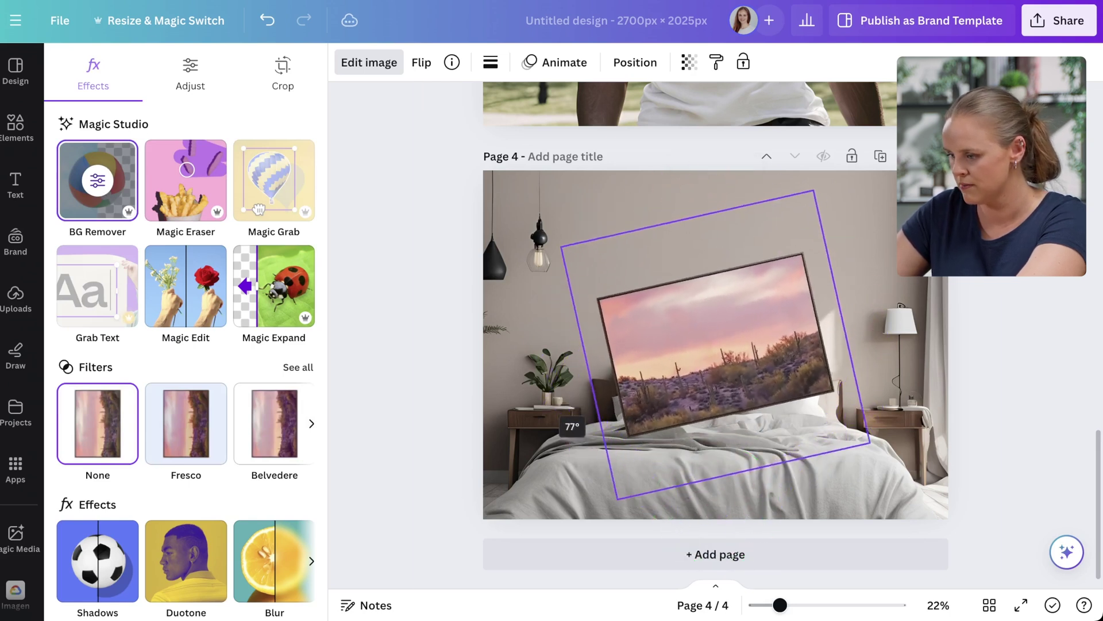
{"action": "left_click_drag", "start_coordinate": [577, 416], "coordinate": [550, 344]}
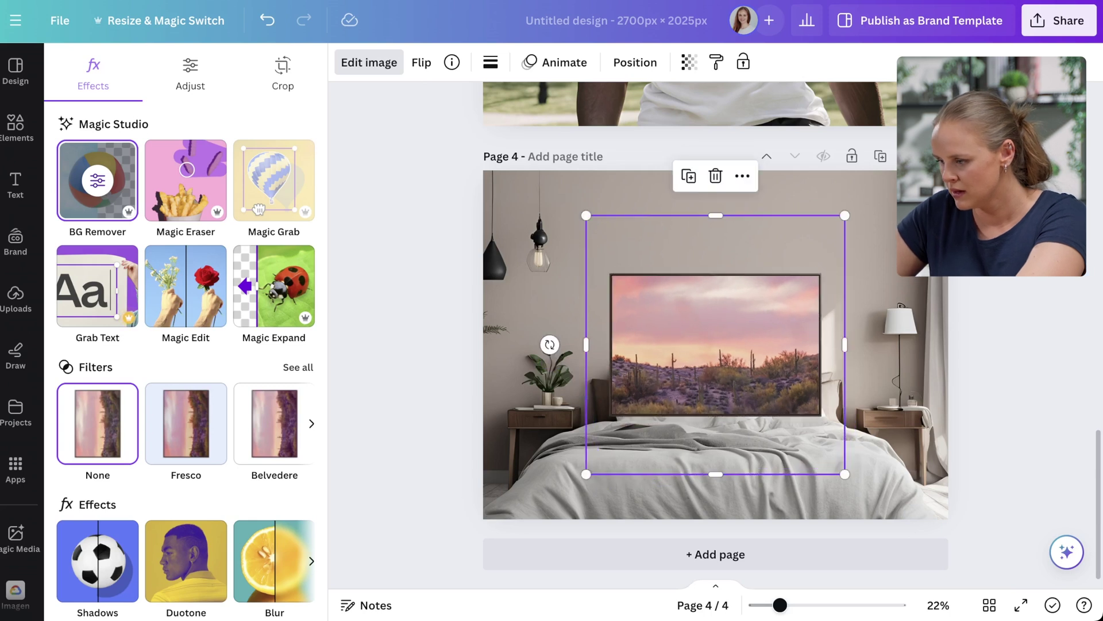
{"action": "left_click_drag", "start_coordinate": [715, 344], "coordinate": [715, 263]}
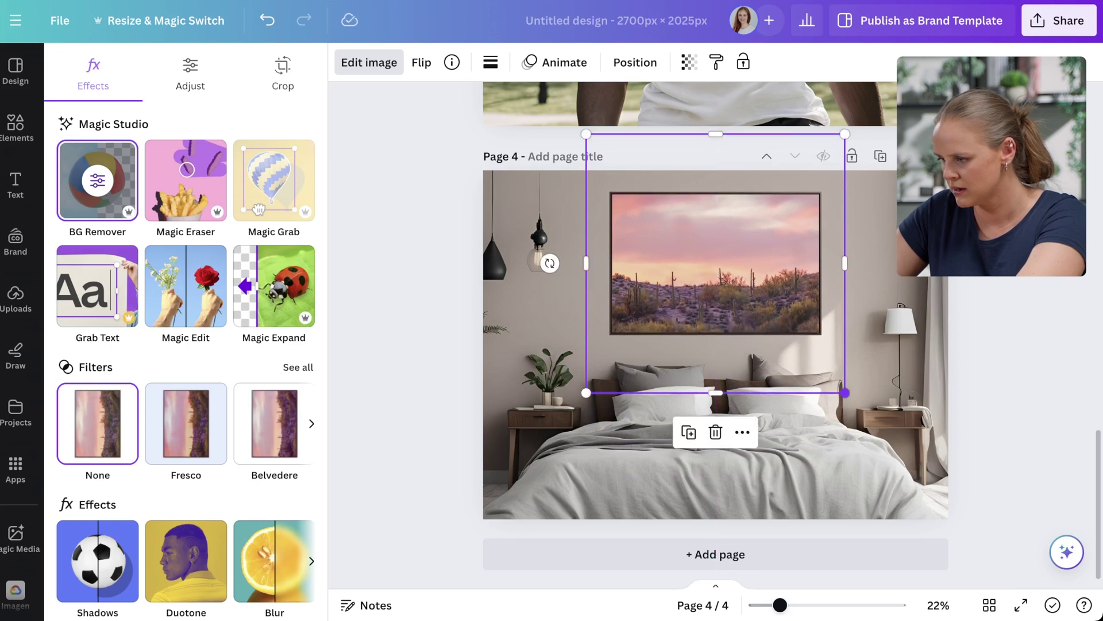
{"action": "left_click_drag", "start_coordinate": [845, 392], "coordinate": [822, 369]}
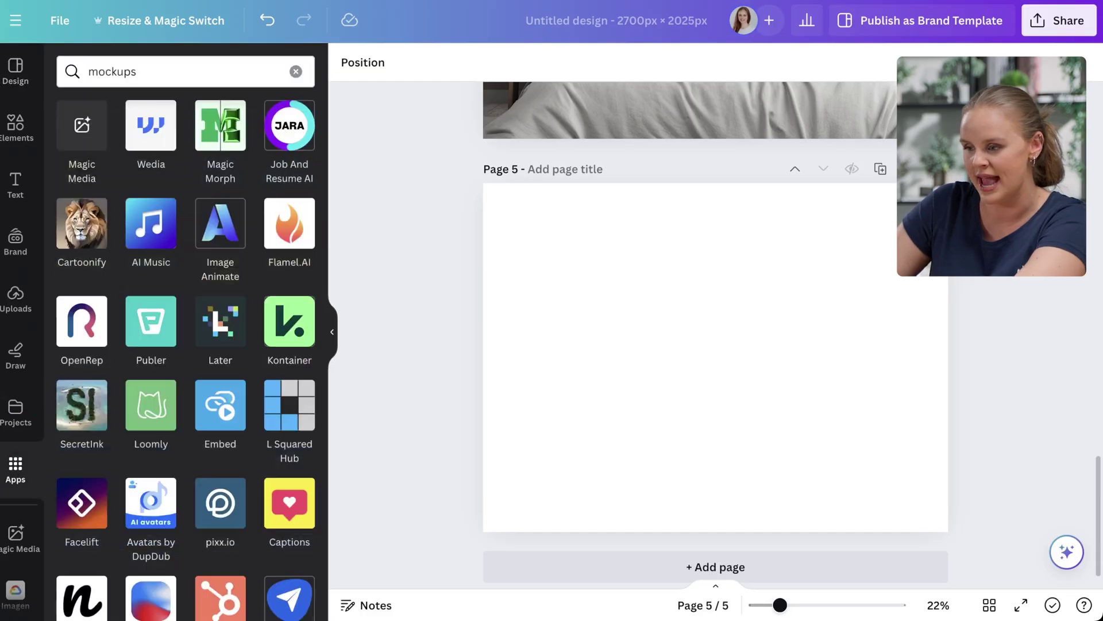
Step: Open the Mockups app, browse all Home & living mockups, and add the orange tote-bag one
{"action": "left_click", "coordinate": [137, 72]}
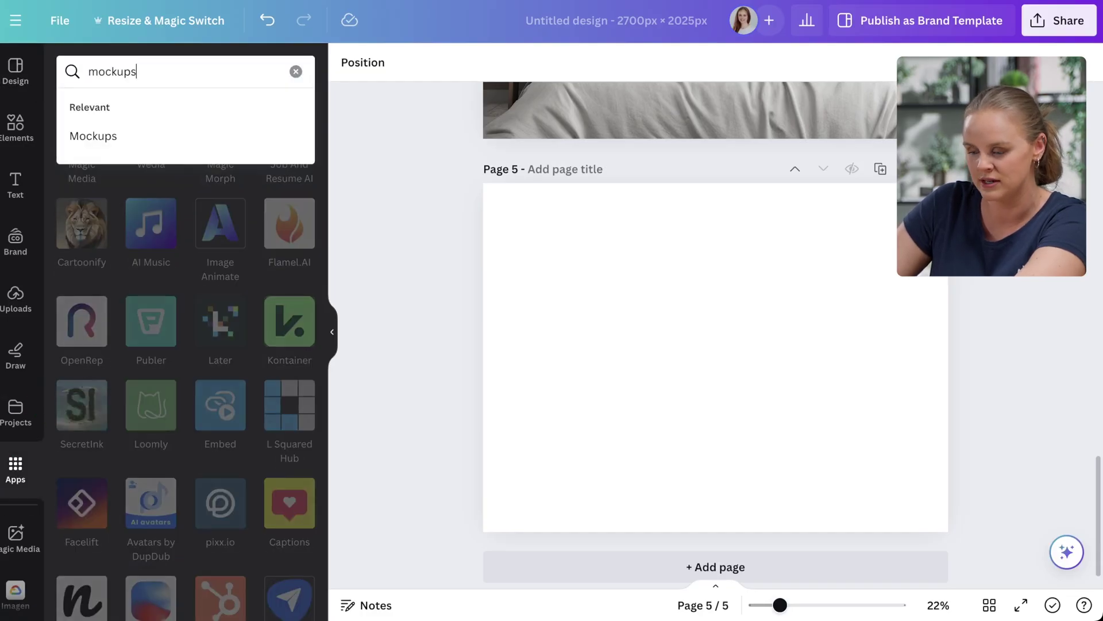
{"action": "scroll", "coordinate": [17, 345], "scroll_direction": "down", "scroll_amount": 2}
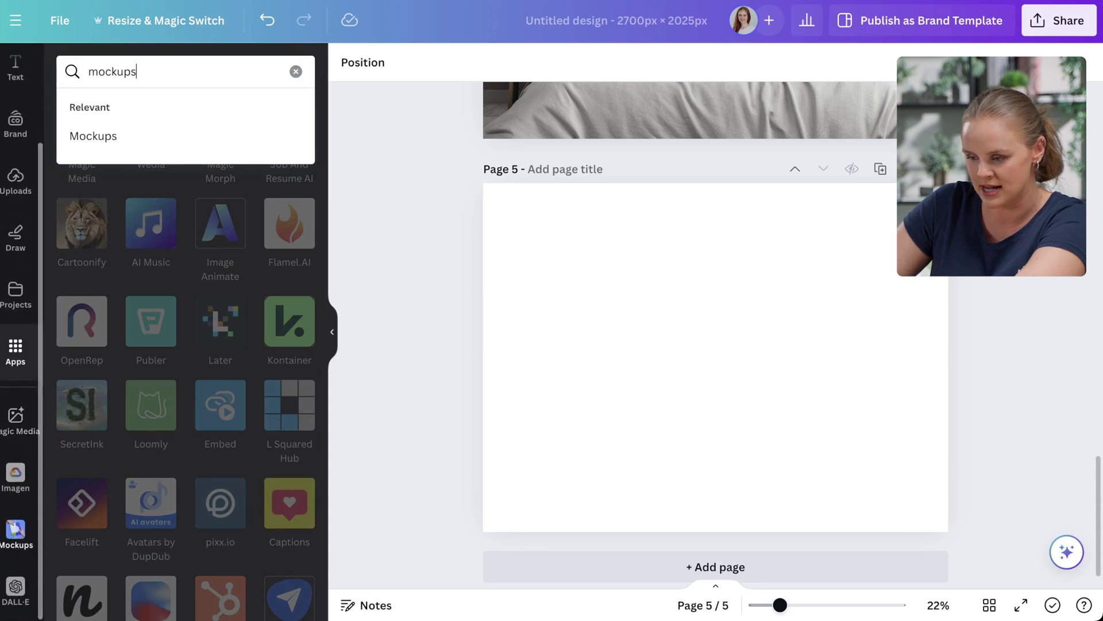
{"action": "left_click", "coordinate": [23, 532]}
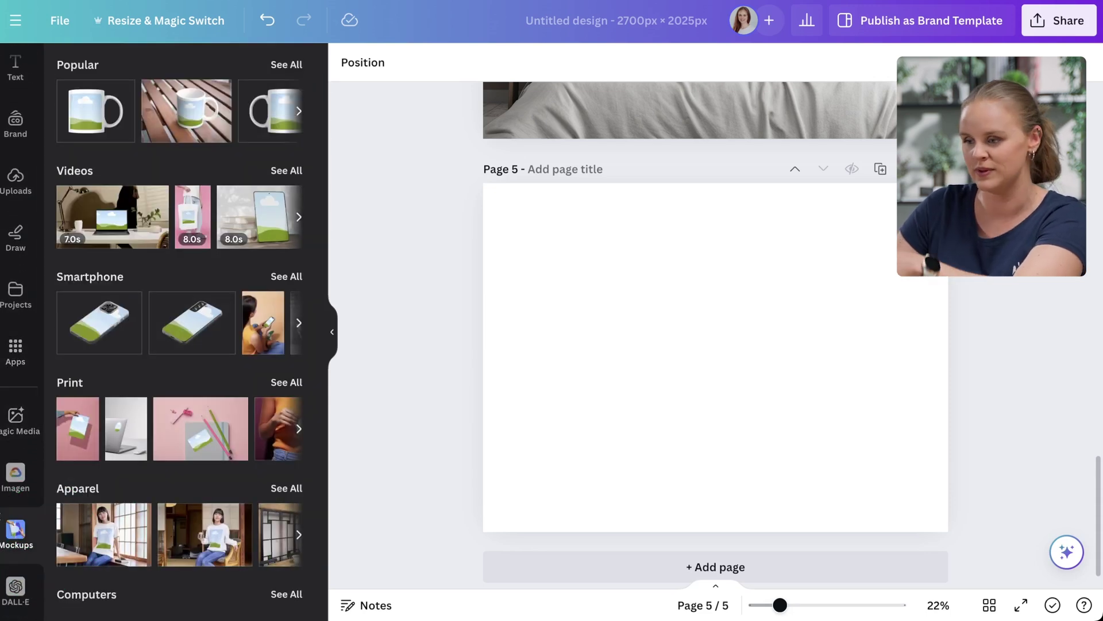
{"action": "scroll", "coordinate": [178, 334], "scroll_direction": "down", "scroll_amount": 6}
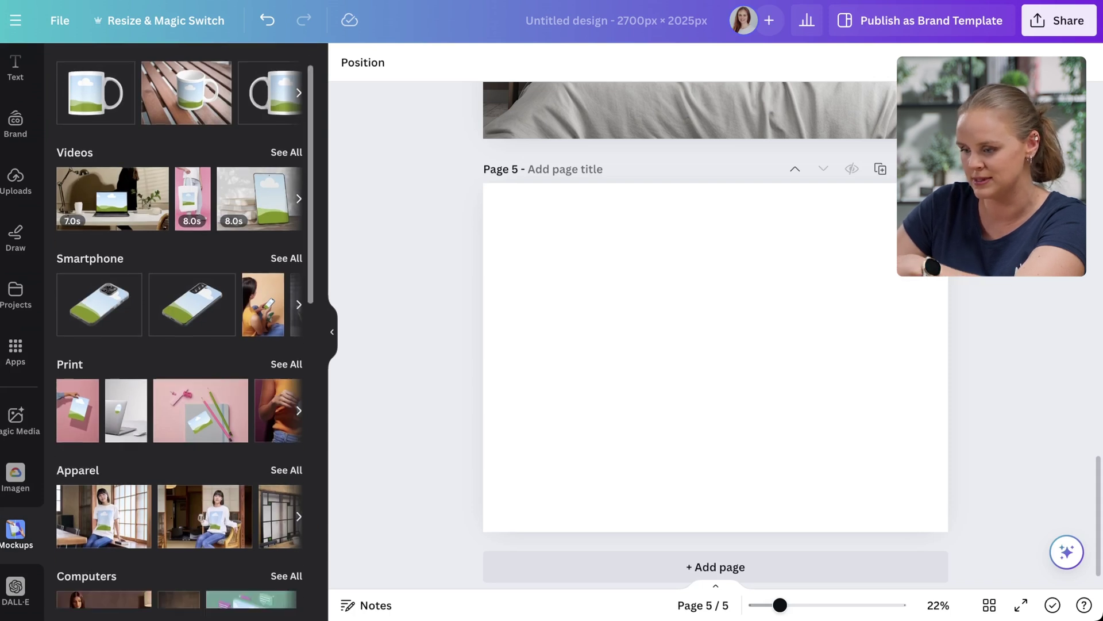
{"action": "scroll", "coordinate": [178, 333], "scroll_direction": "down", "scroll_amount": 2}
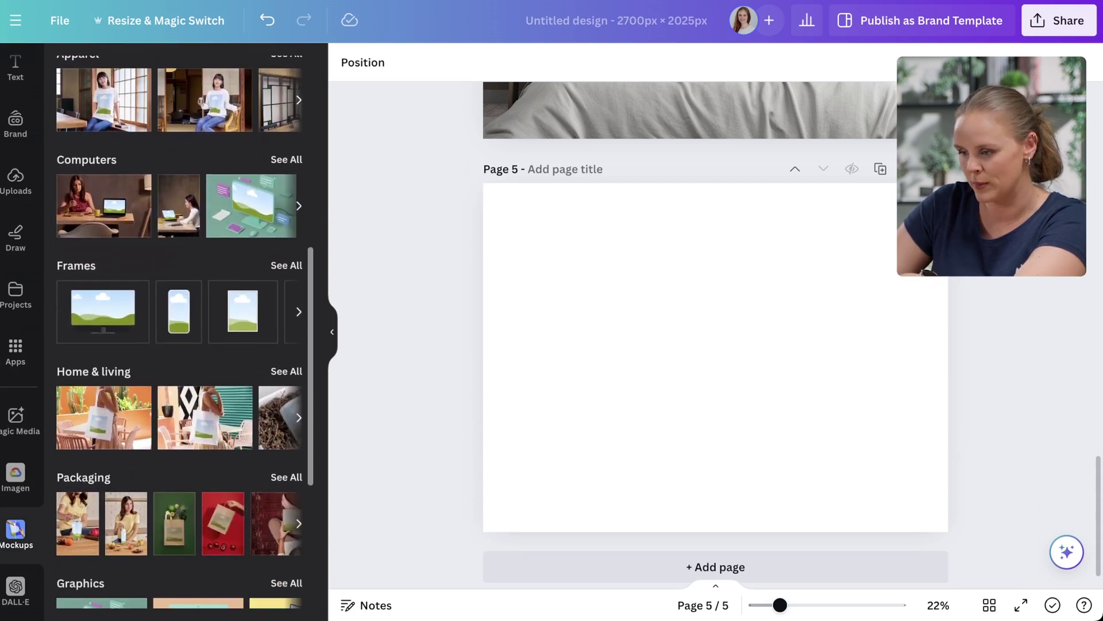
{"action": "left_click", "coordinate": [283, 371]}
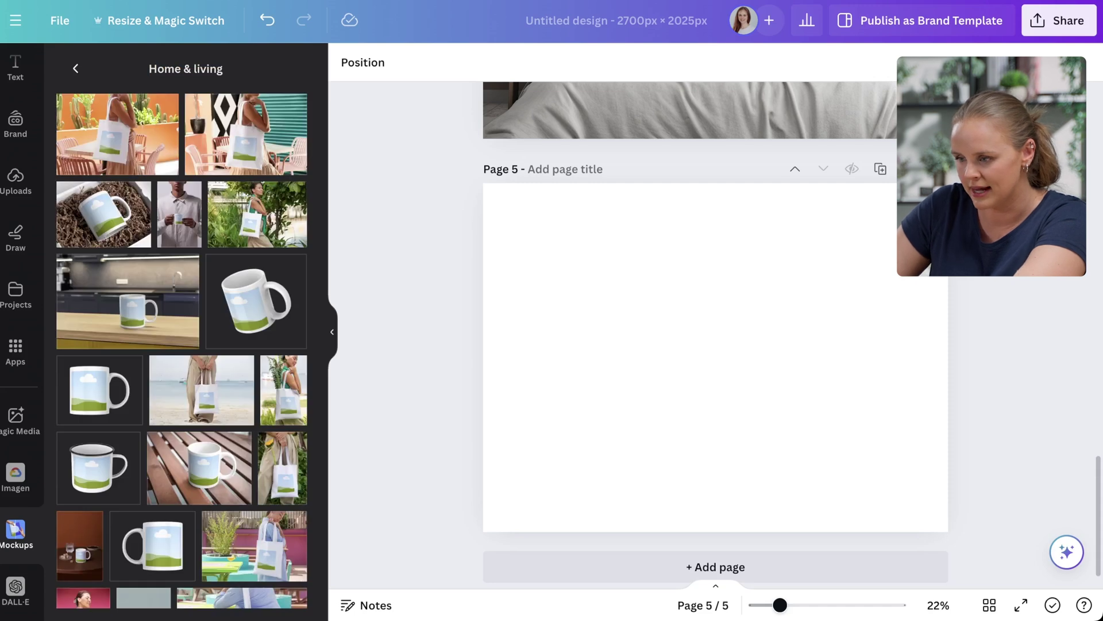
{"action": "left_click", "coordinate": [105, 135]}
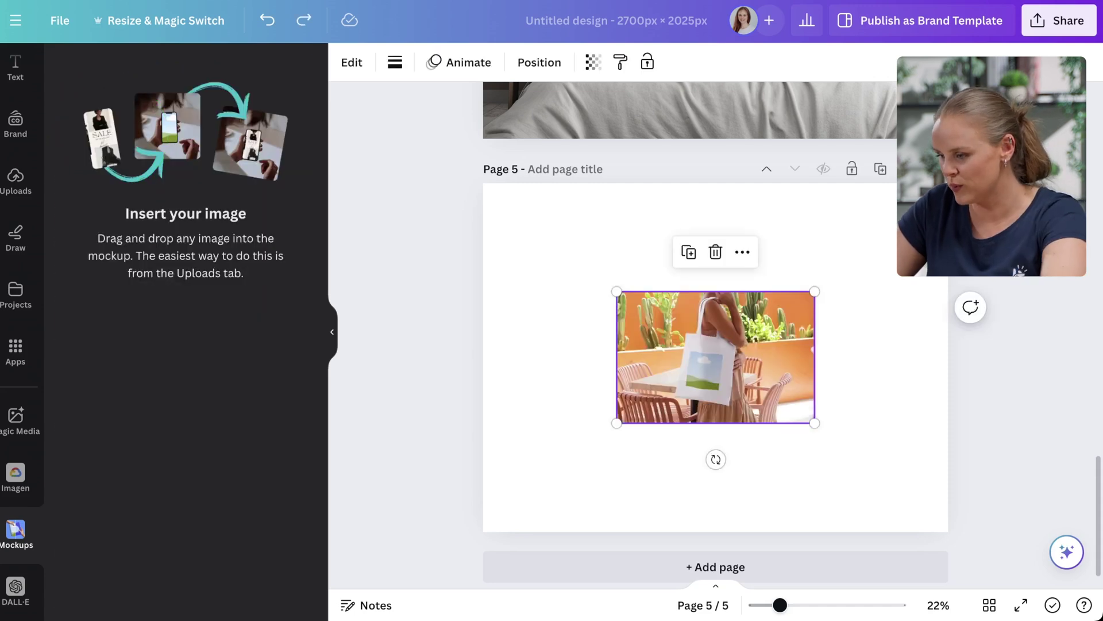
Step: Stretch the tote mockup over page 5 and drop the uploaded cactus graphic onto the bag's print
{"action": "left_click_drag", "start_coordinate": [617, 291], "coordinate": [440, 175]}
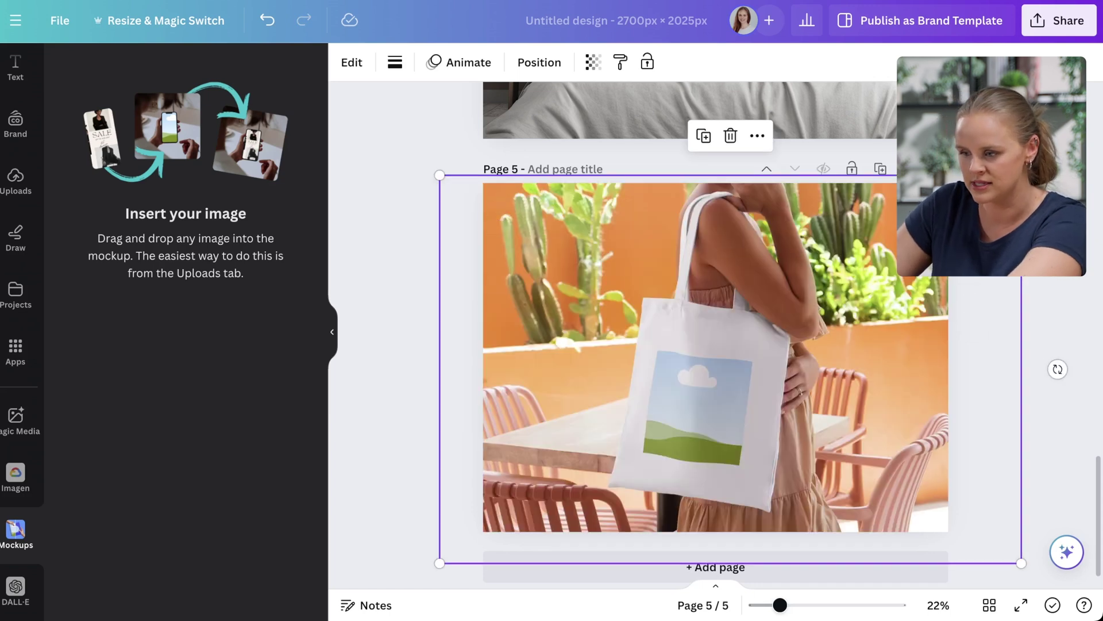
{"action": "left_click", "coordinate": [16, 183]}
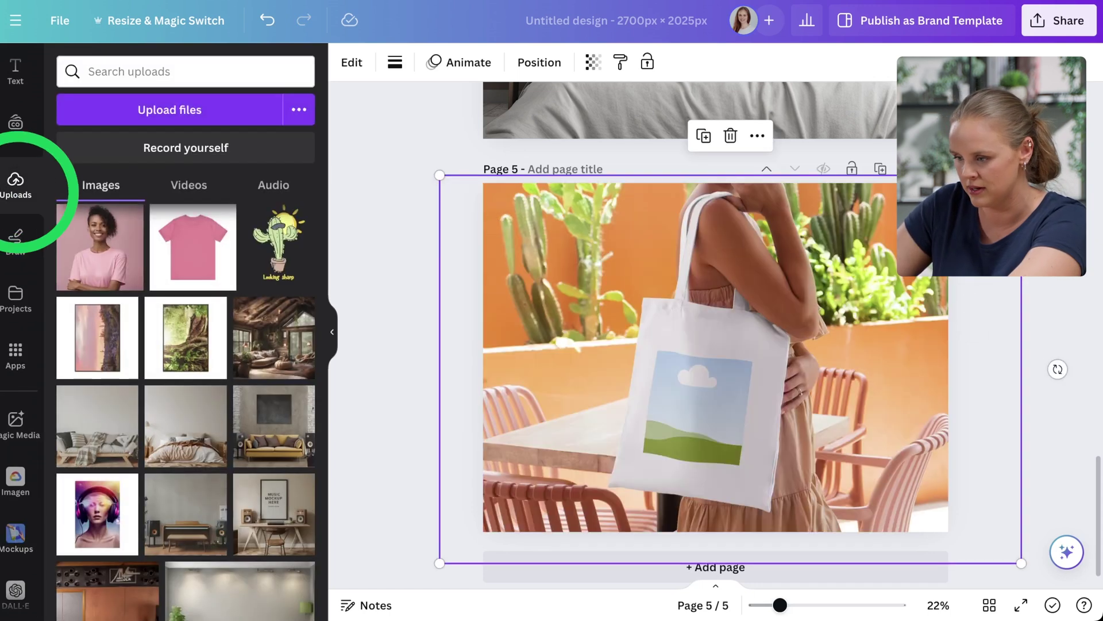
{"action": "left_click", "coordinate": [278, 335]}
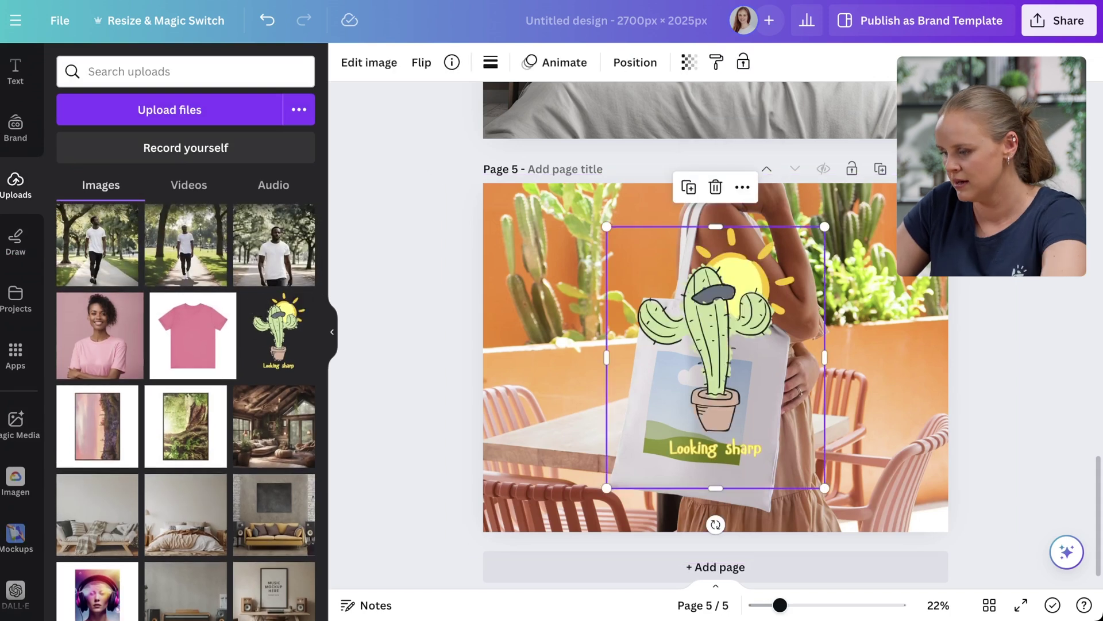
{"action": "left_click_drag", "start_coordinate": [715, 357], "coordinate": [698, 405]}
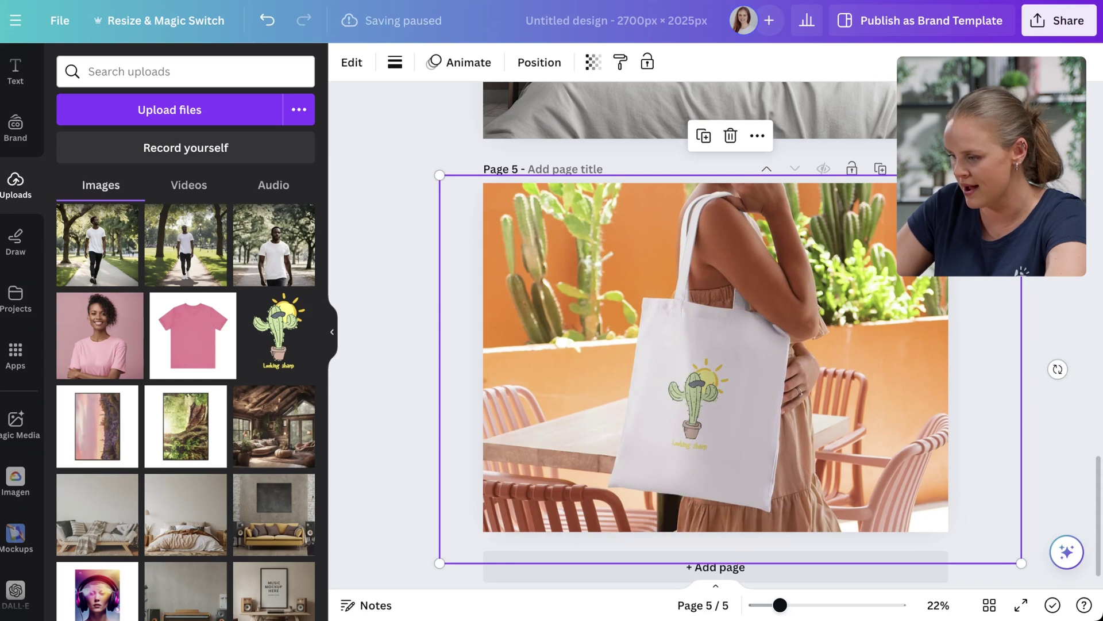
{"action": "left_click", "coordinate": [714, 399]}
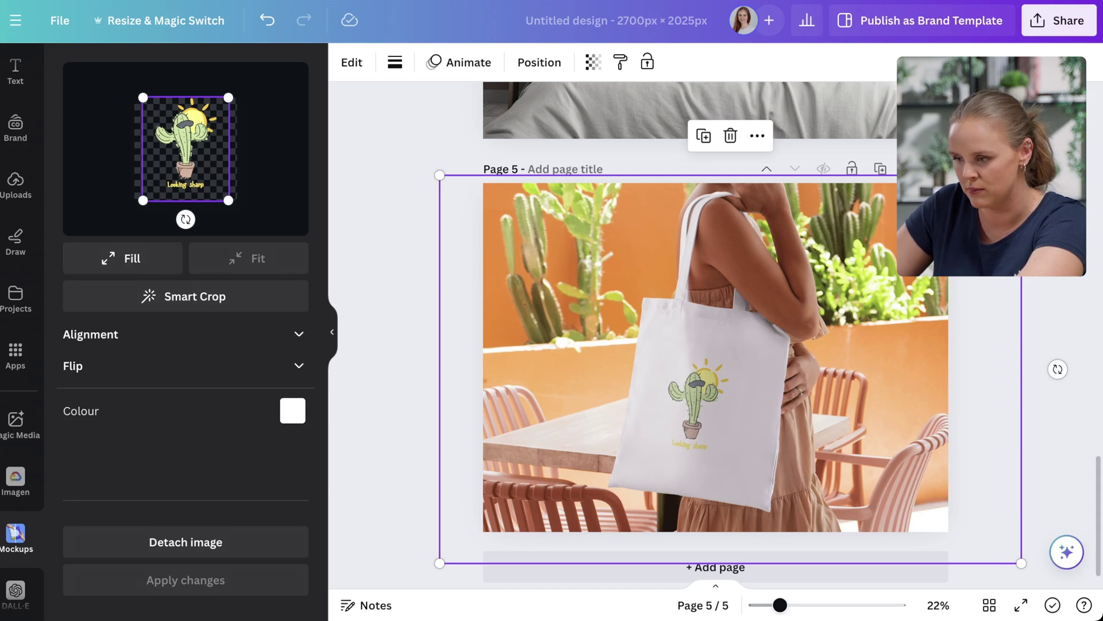
Step: Nudge the cactus design within the print and review its alignment and flip options
{"action": "left_click_drag", "start_coordinate": [186, 149], "coordinate": [185, 149]}
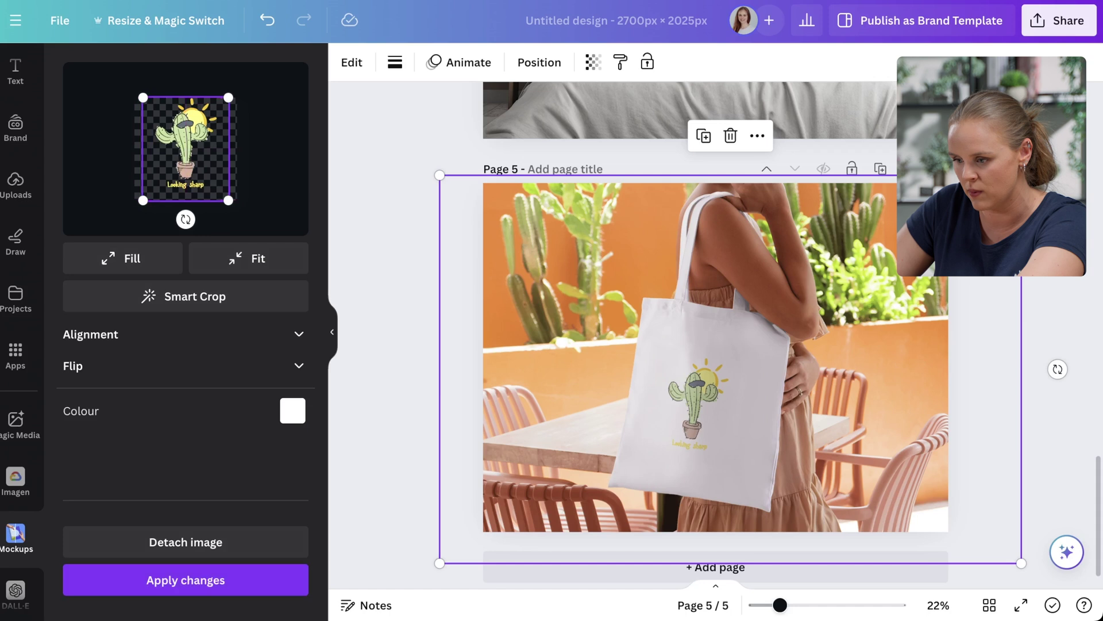
{"action": "left_click", "coordinate": [179, 332]}
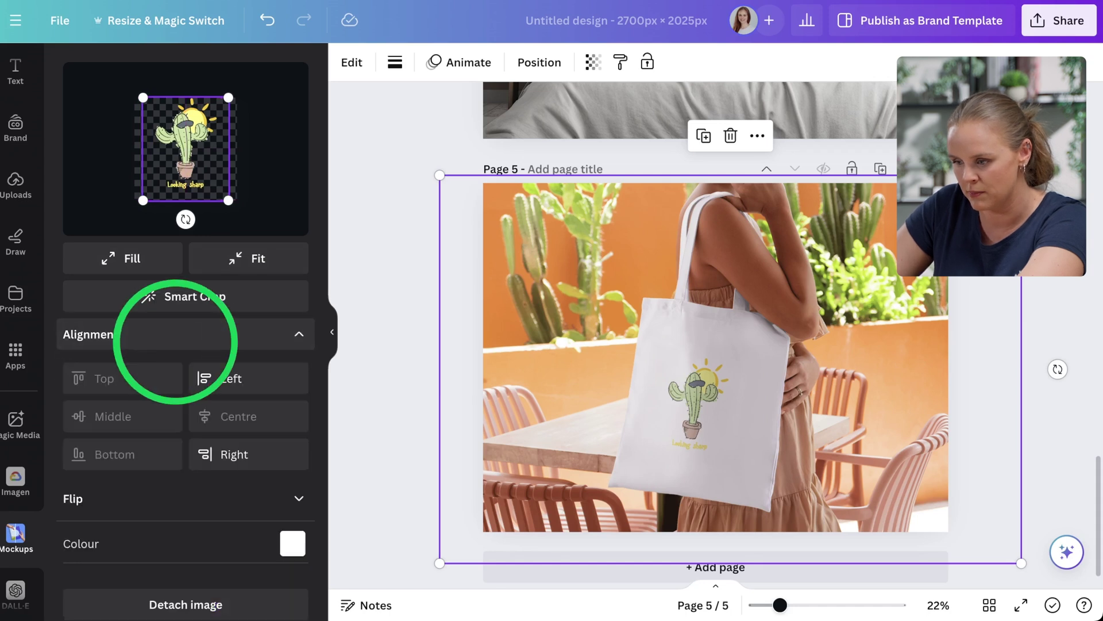
{"action": "scroll", "coordinate": [179, 345], "scroll_direction": "down", "scroll_amount": 1}
{"action": "left_click", "coordinate": [174, 465]}
{"action": "scroll", "coordinate": [184, 437], "scroll_direction": "down", "scroll_amount": 2}
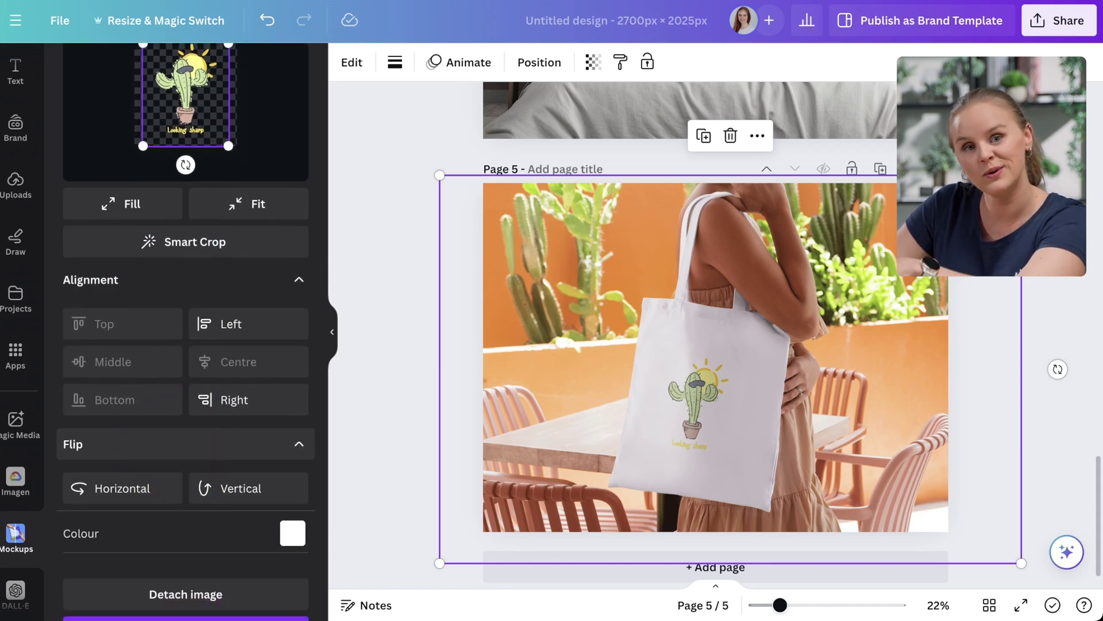
Step: Colour the tote bag navy with hex #0B2D73 and apply the changes
{"action": "left_click", "coordinate": [292, 493]}
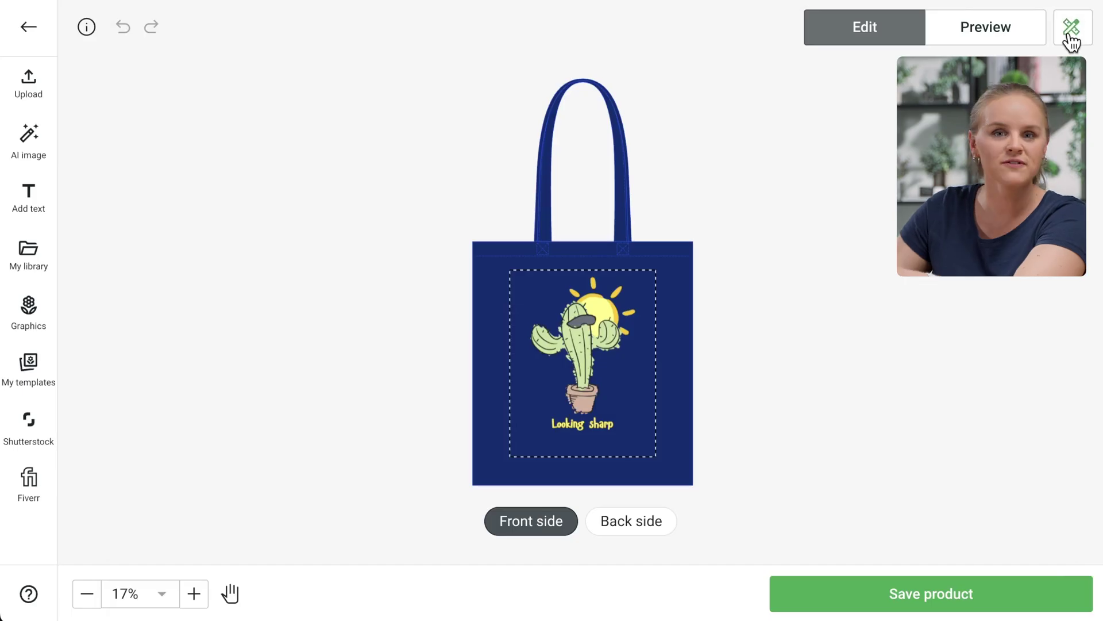
{"action": "left_click", "coordinate": [1071, 39]}
{"action": "left_click", "coordinate": [1069, 202]}
{"action": "scroll", "coordinate": [938, 419], "scroll_direction": "down", "scroll_amount": 3}
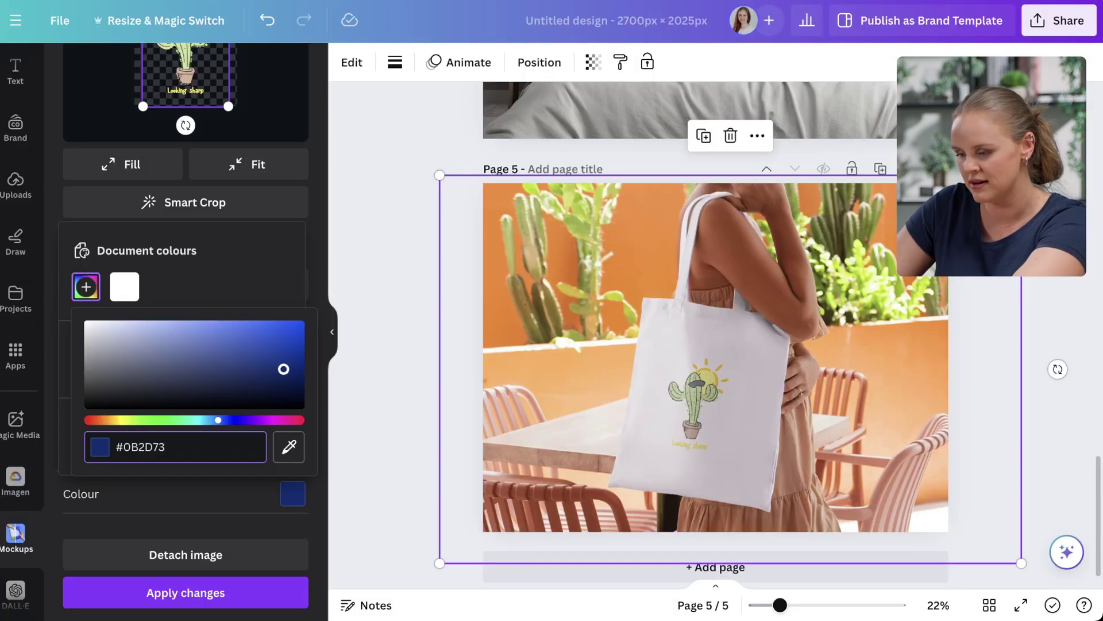
{"action": "left_click", "coordinate": [166, 591]}
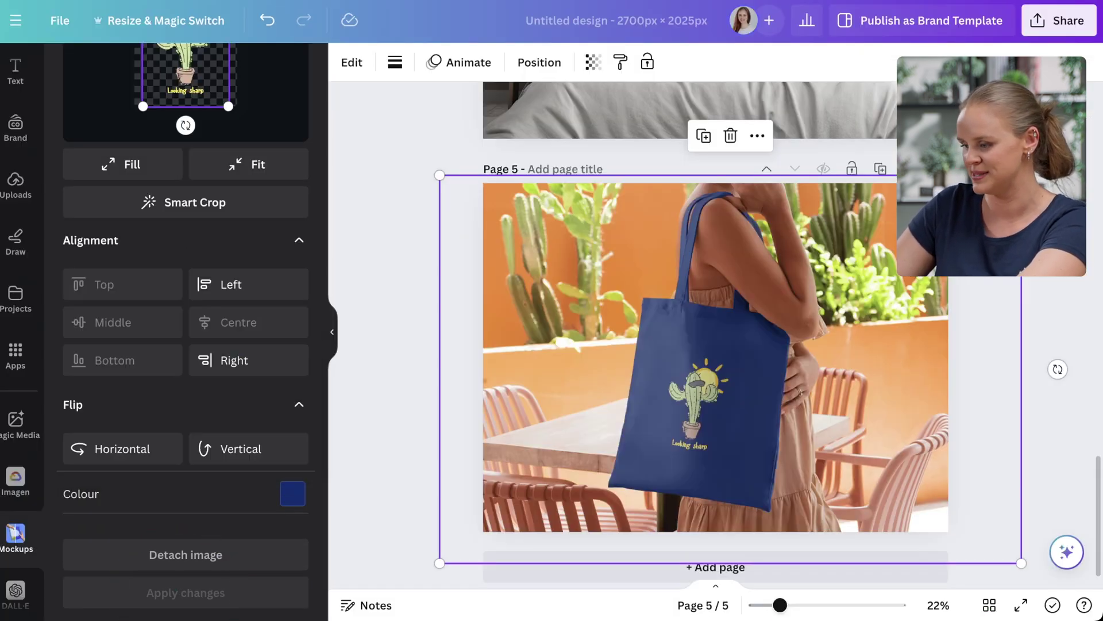